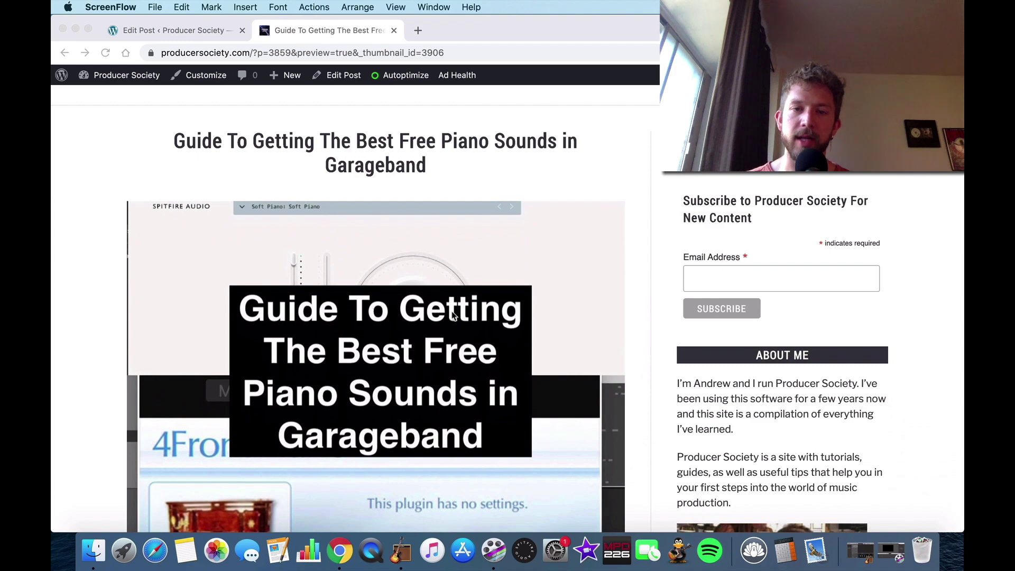
Read the guide's introduction, including its 4Front Piano and Spitfire Soft Piano links and the outline of topics.
scroll(452, 315, "down", 5)
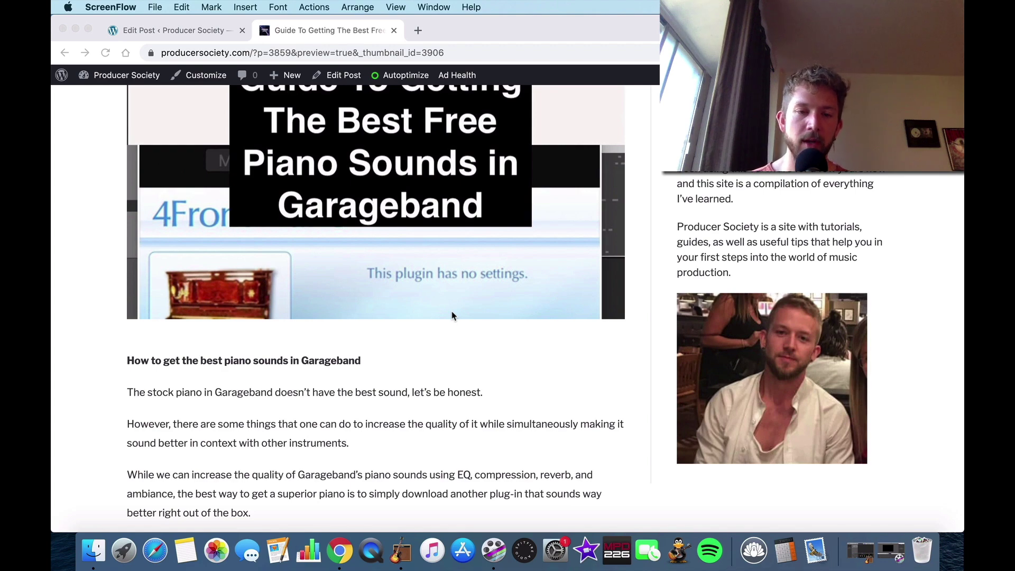
scroll(452, 316, "down", 4)
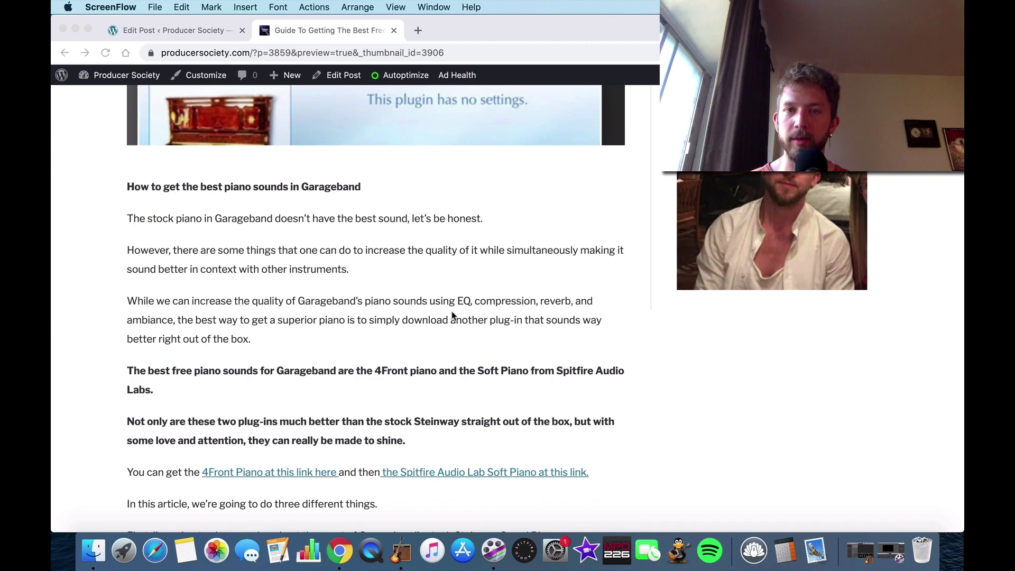
scroll(451, 316, "down", 4)
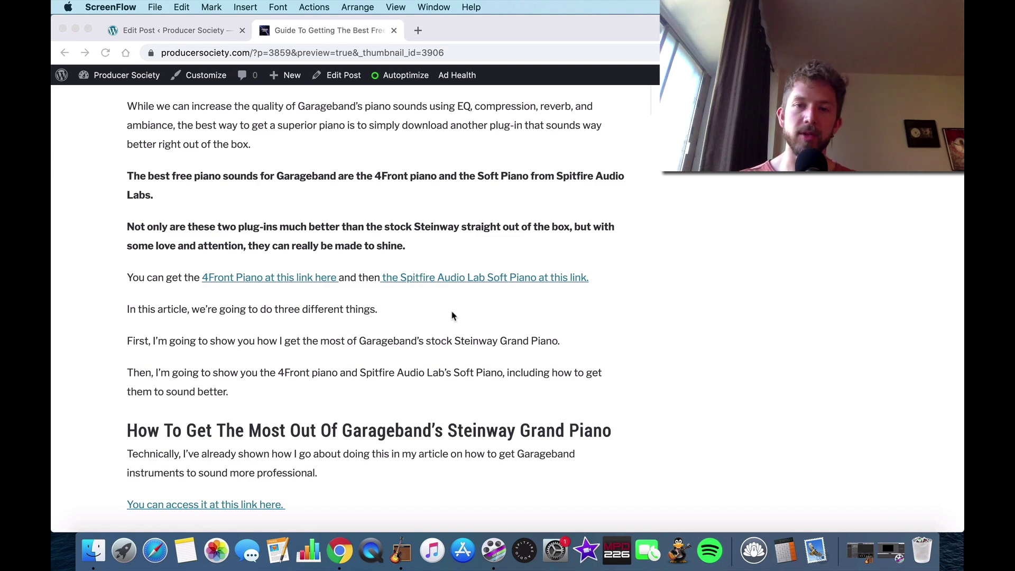
scroll(494, 267, "down", 5)
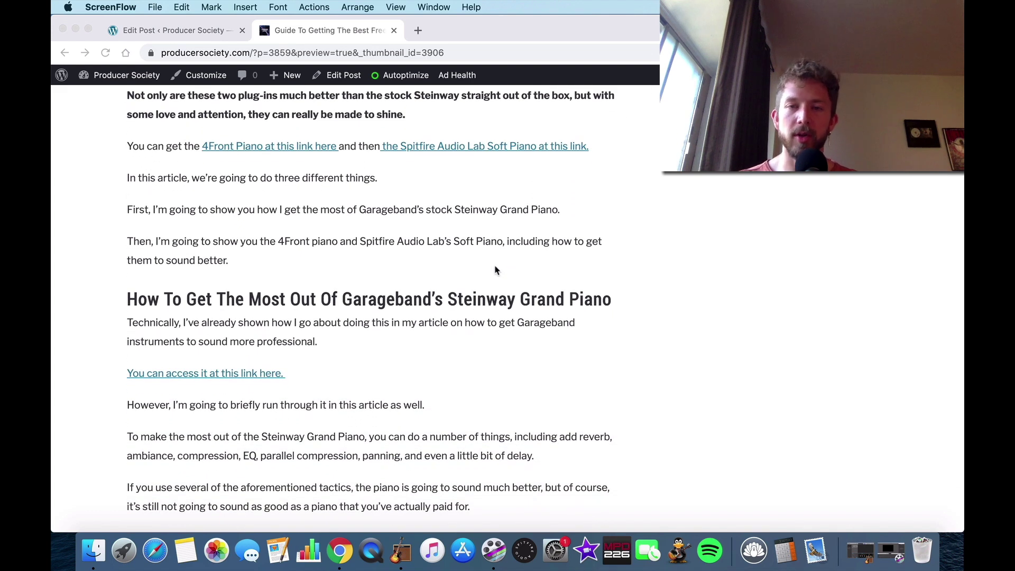
scroll(496, 270, "up", 5)
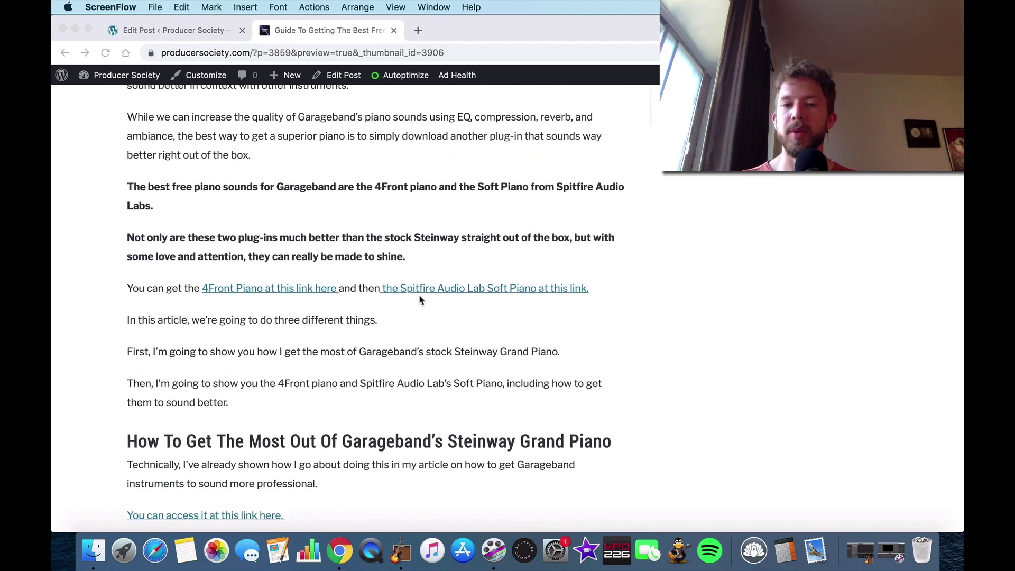
left_click(436, 311)
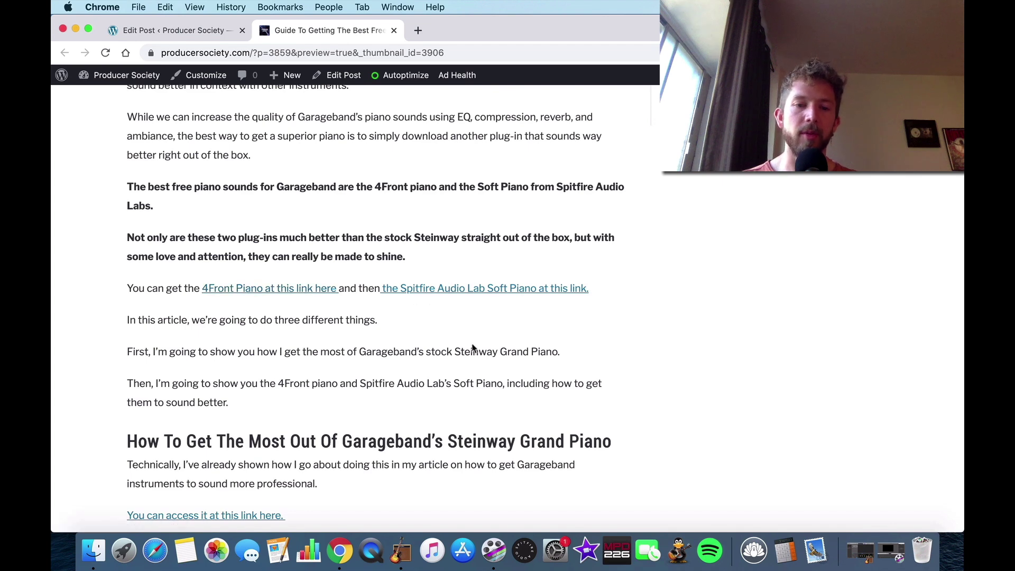
Skim the guide's Steinway Grand Piano sections on reverb, ambience, panning two pianos, EQ and compression.
scroll(473, 347, "down", 10)
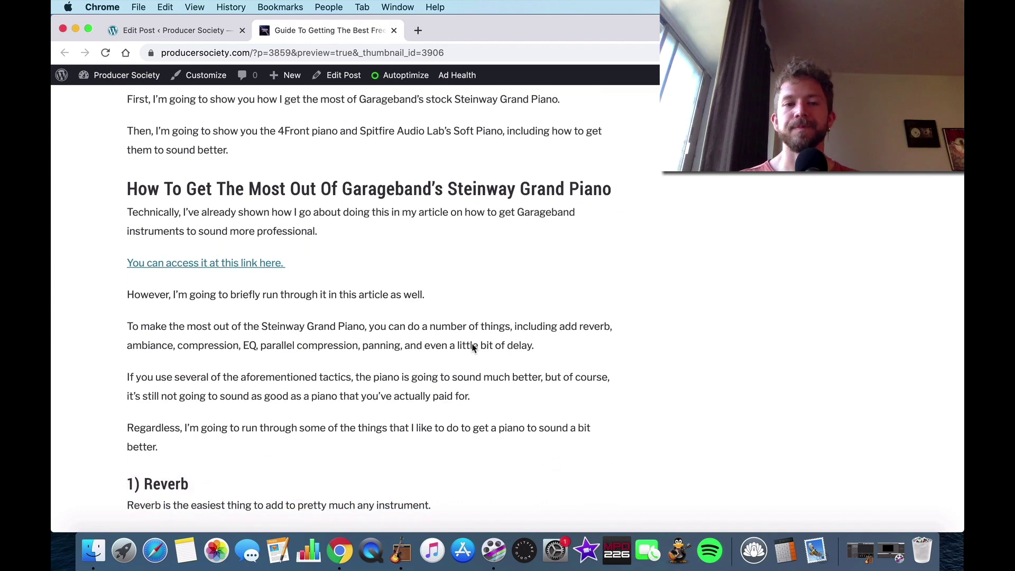
scroll(473, 347, "down", 9)
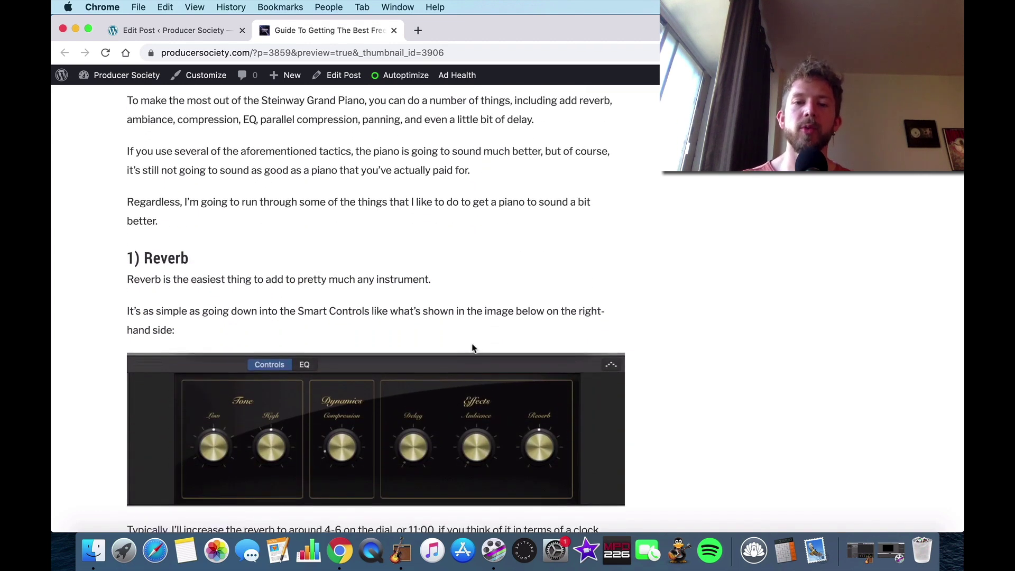
scroll(473, 347, "down", 2)
scroll(468, 254, "up", 10)
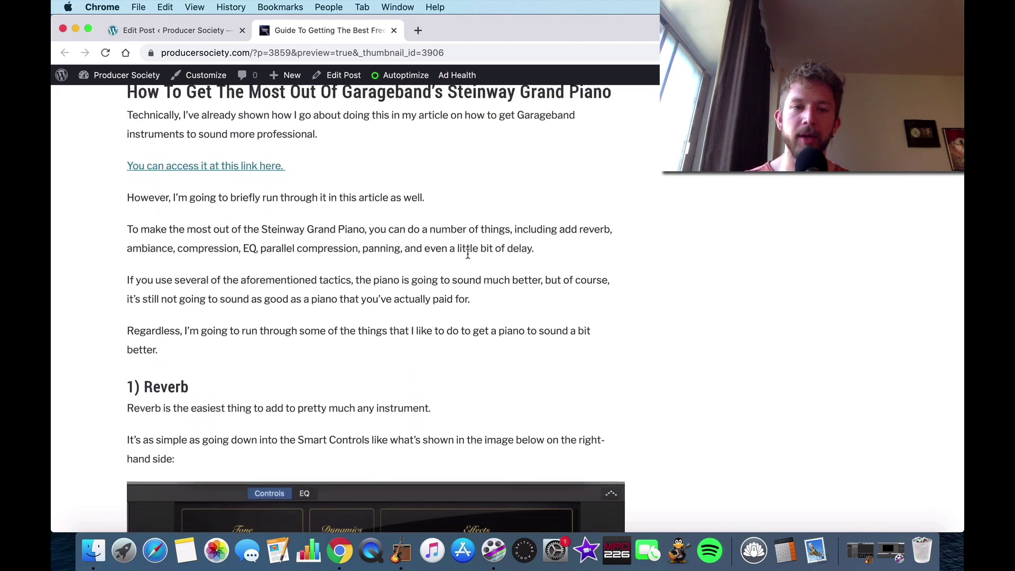
scroll(466, 255, "down", 10)
scroll(299, 255, "down", 20)
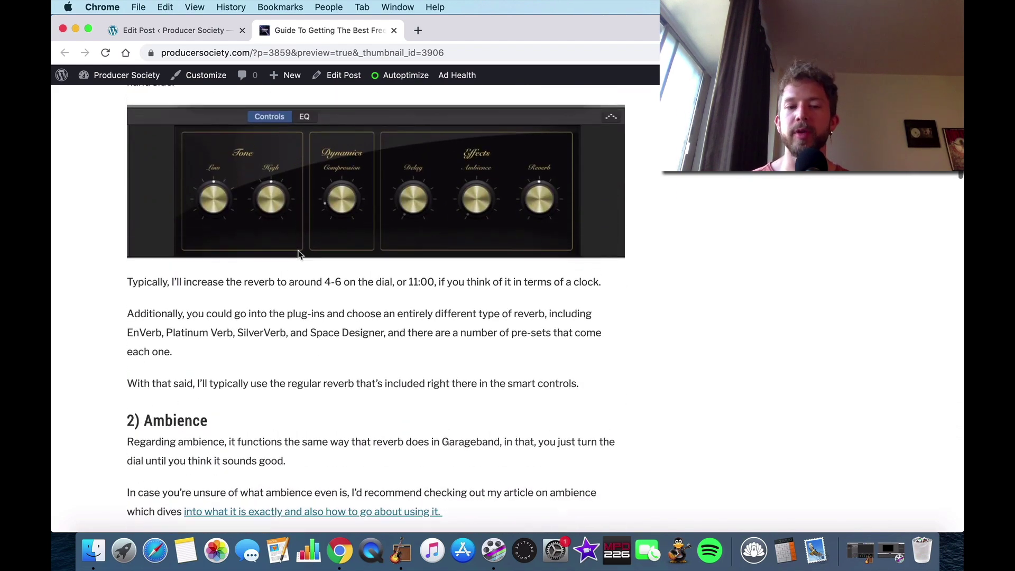
scroll(298, 255, "down", 13)
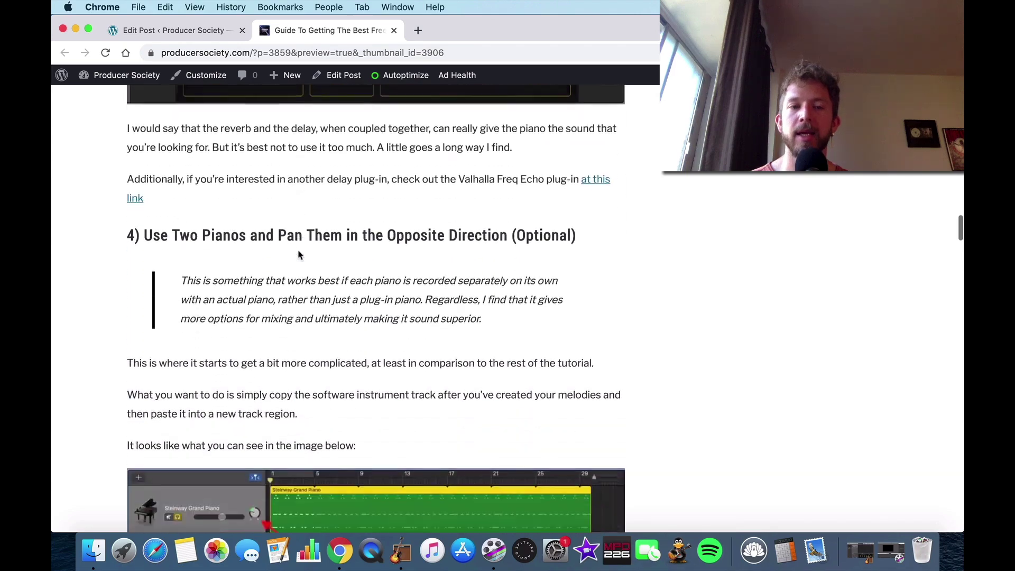
scroll(298, 255, "down", 15)
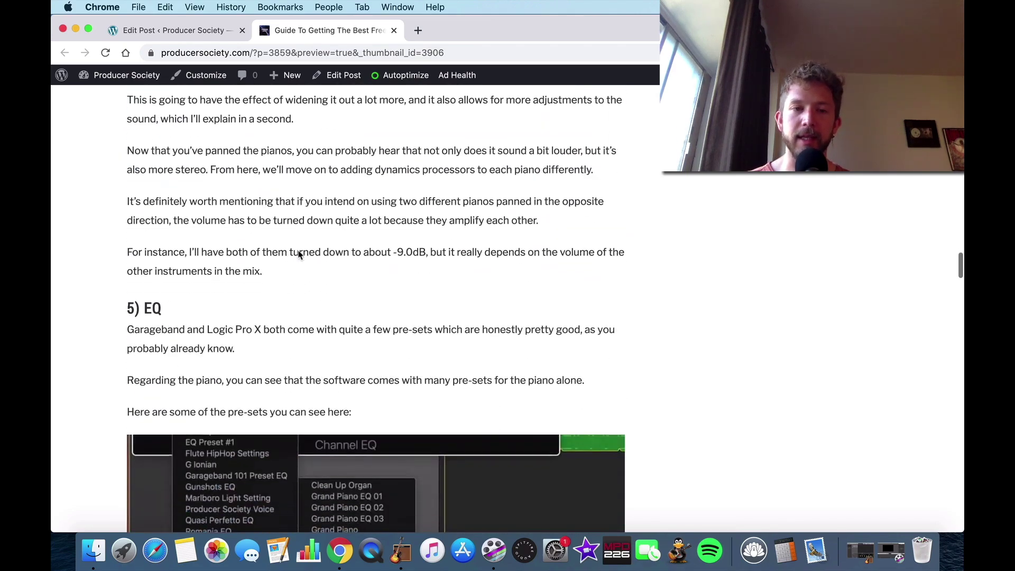
scroll(299, 255, "down", 20)
scroll(299, 255, "down", 13)
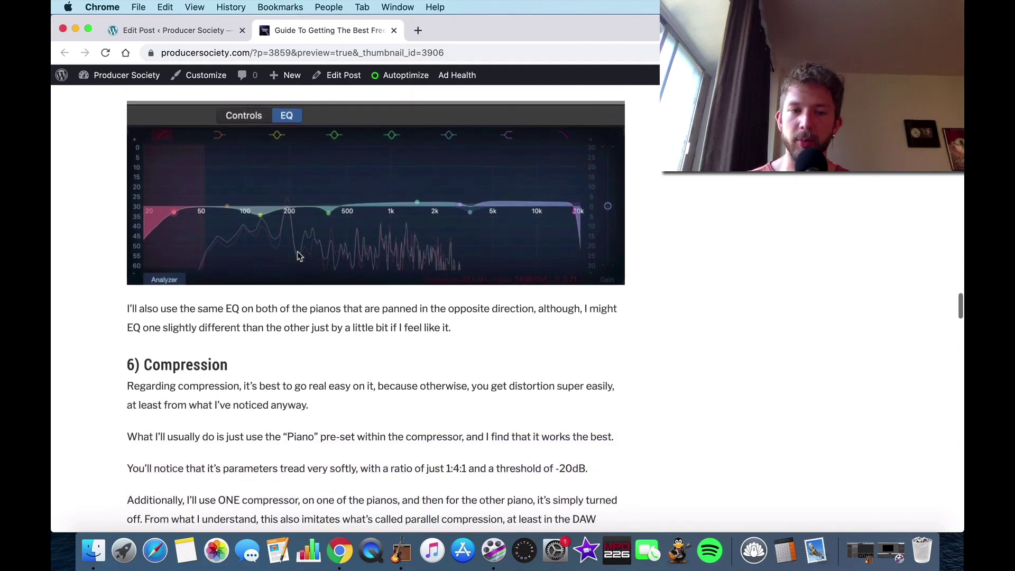
scroll(299, 256, "down", 4)
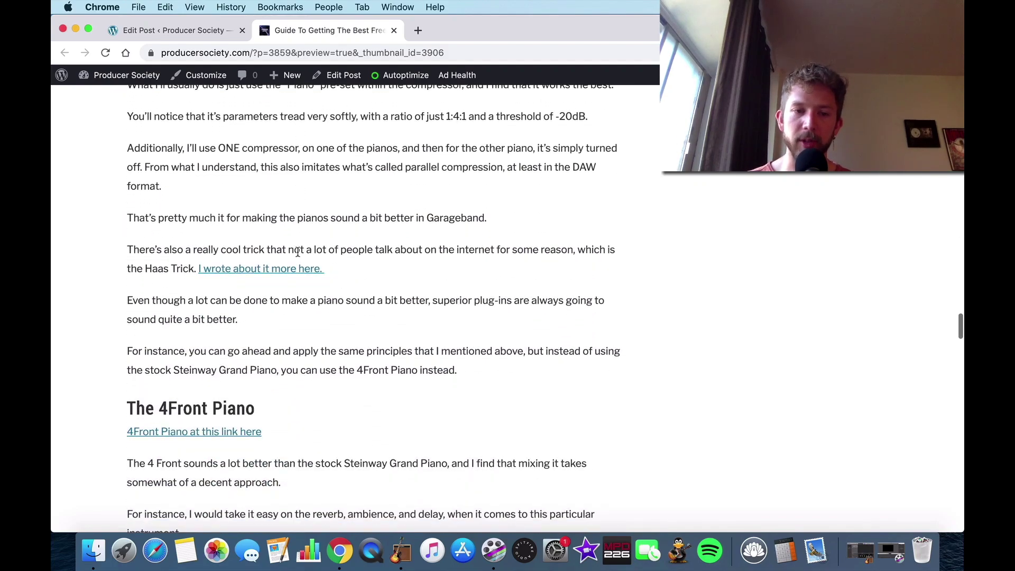
scroll(298, 256, "up", 20)
scroll(299, 256, "up", 20)
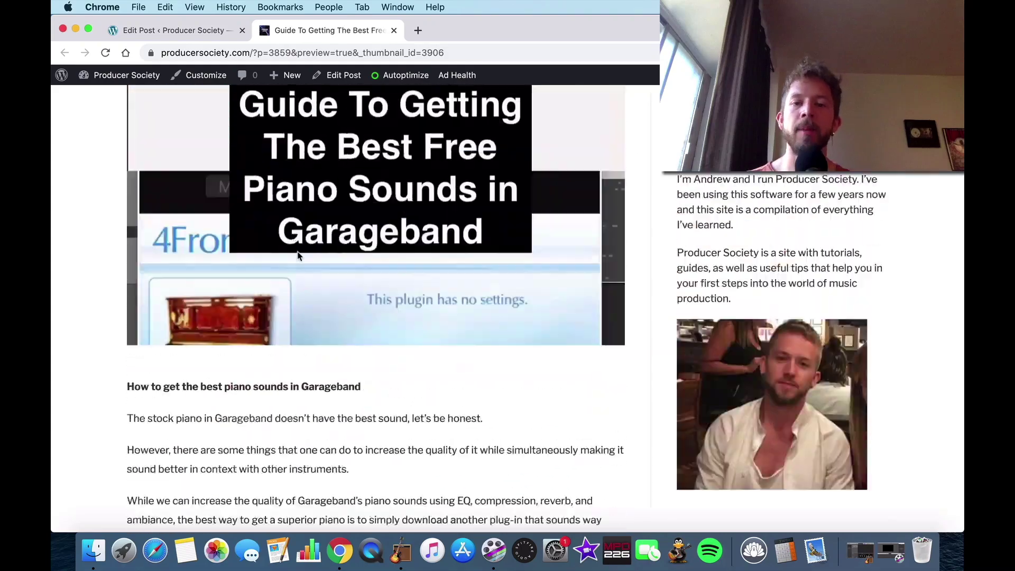
scroll(324, 265, "down", 10)
Switch to GarageBand, open Musical Typing and play a C major chord on the Steinway Grand Piano track.
left_click(388, 563)
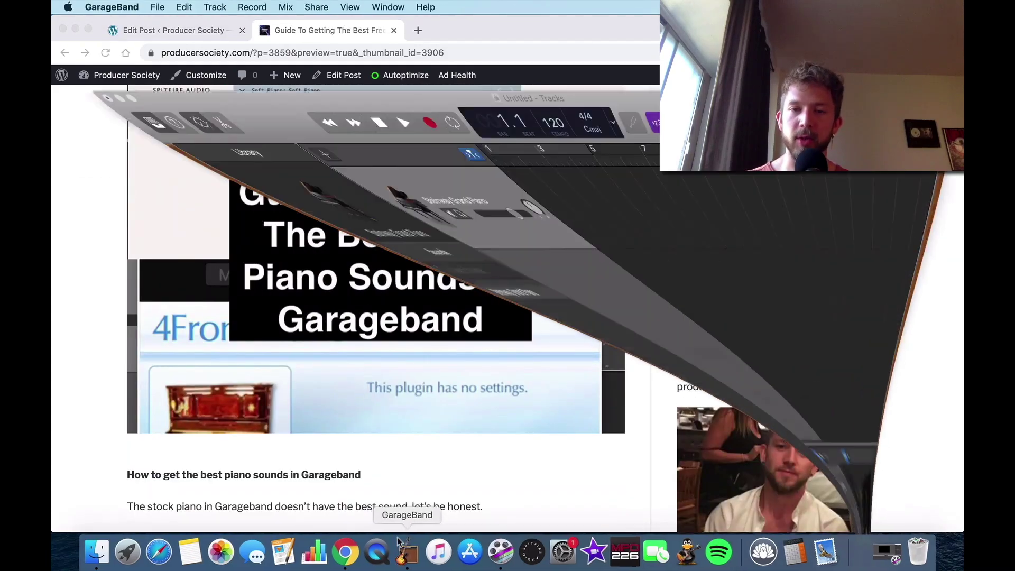
scroll(389, 469, "down", 2)
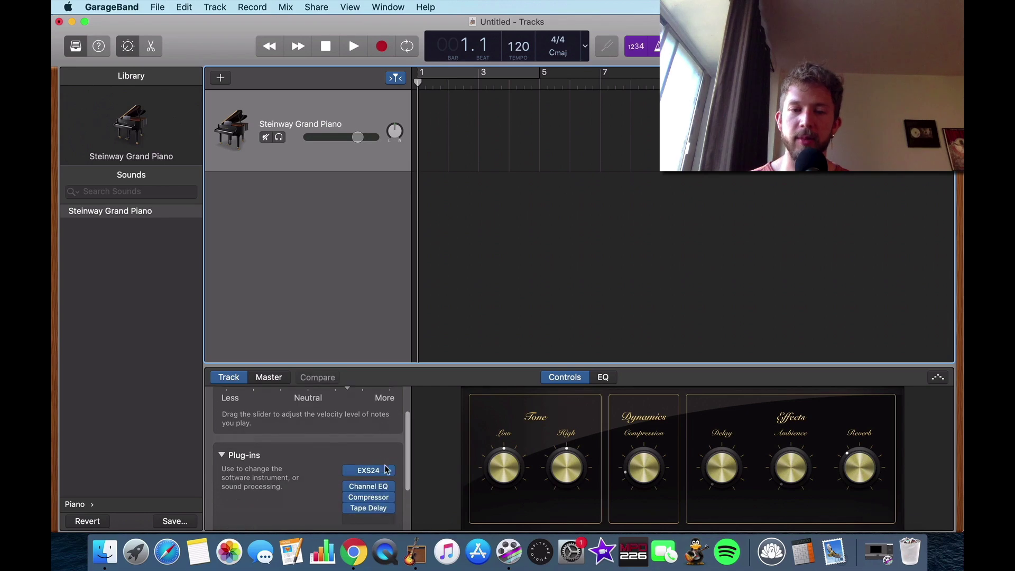
key("super+k")
key("a")
key("k")
key("d")
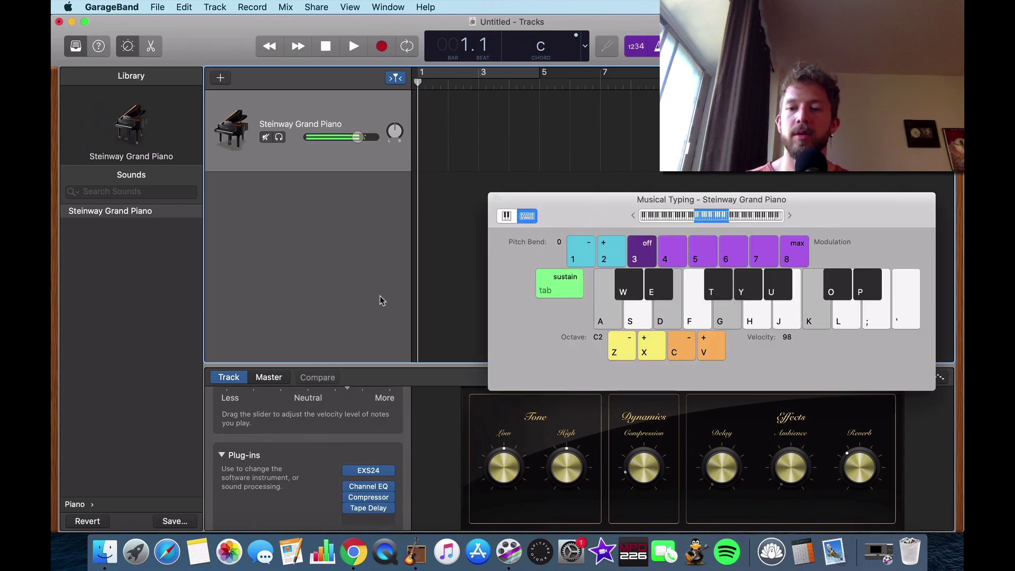
Raise the piano's Reverb to the 12 o'clock position and audition it with a C major chord.
left_click_drag(861, 490, 862, 482)
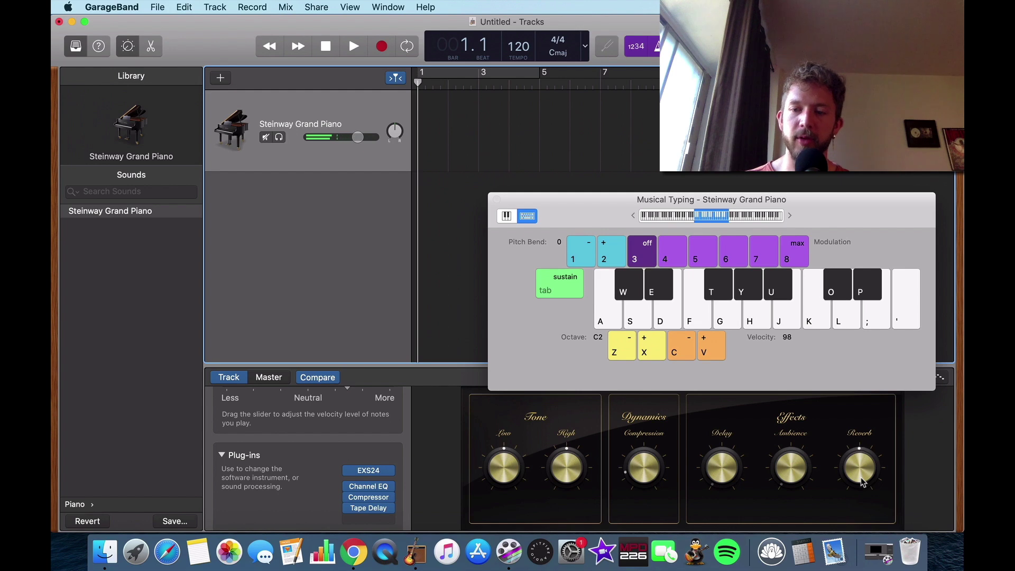
key("a")
key("g")
key("k")
key("d")
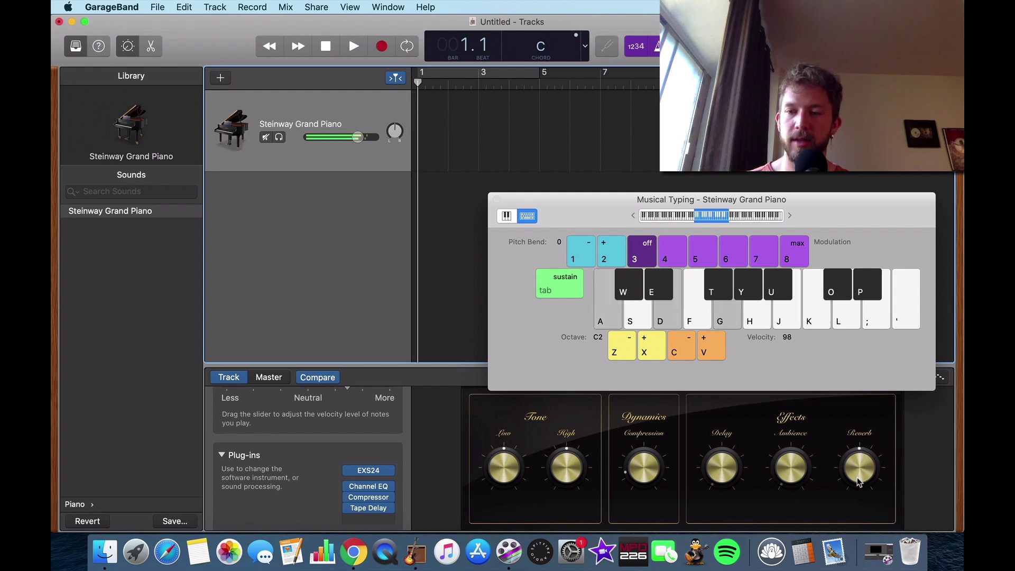
Raise the piano's Ambience to about the 10–11 o'clock position while auditioning a C chord.
key("a")
key("g")
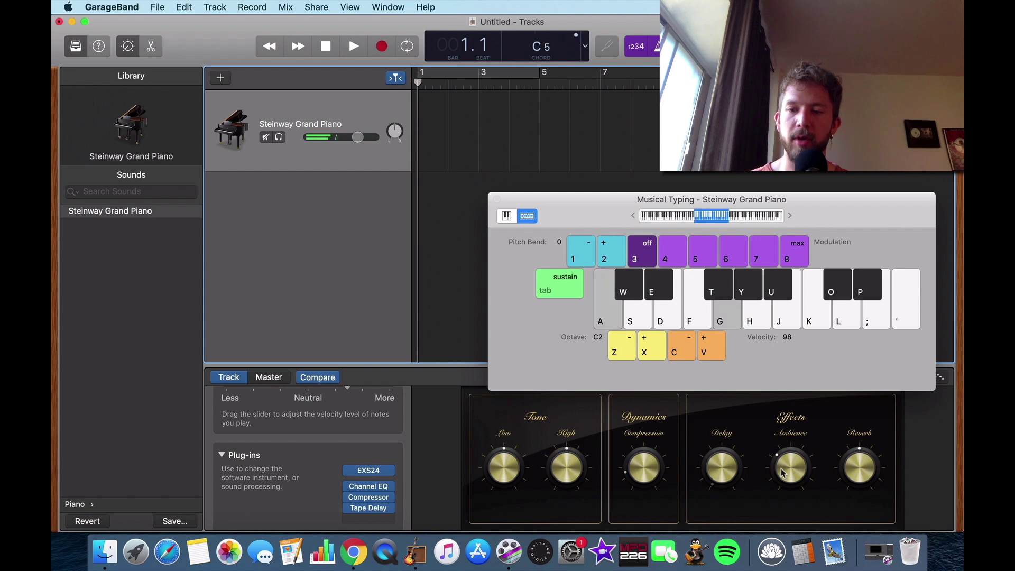
key("k")
key("d")
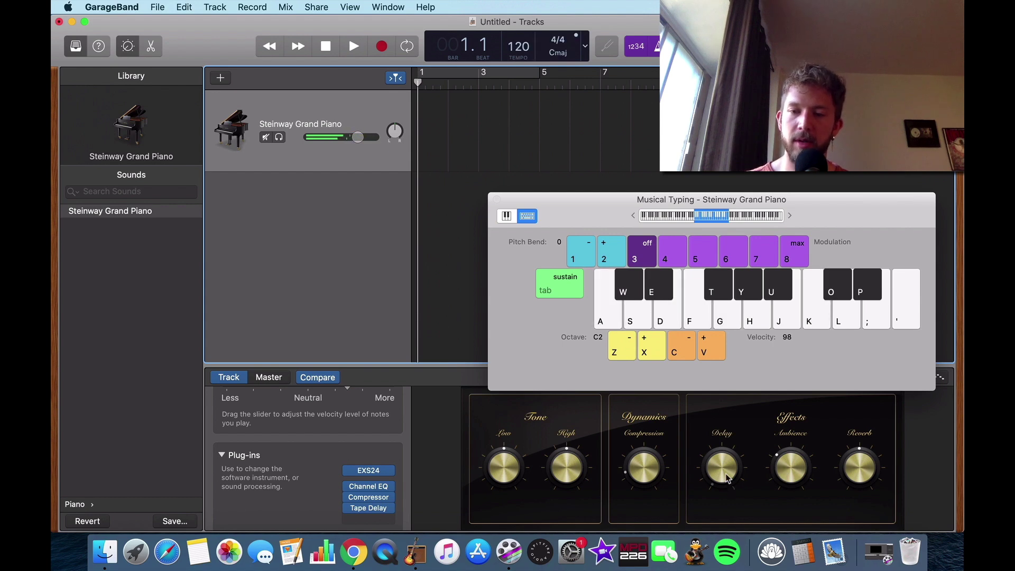
Raise the piano's Delay to about the 9 o'clock position and audition it with C5 and C add 9 chords.
key("a")
key("g")
key("k")
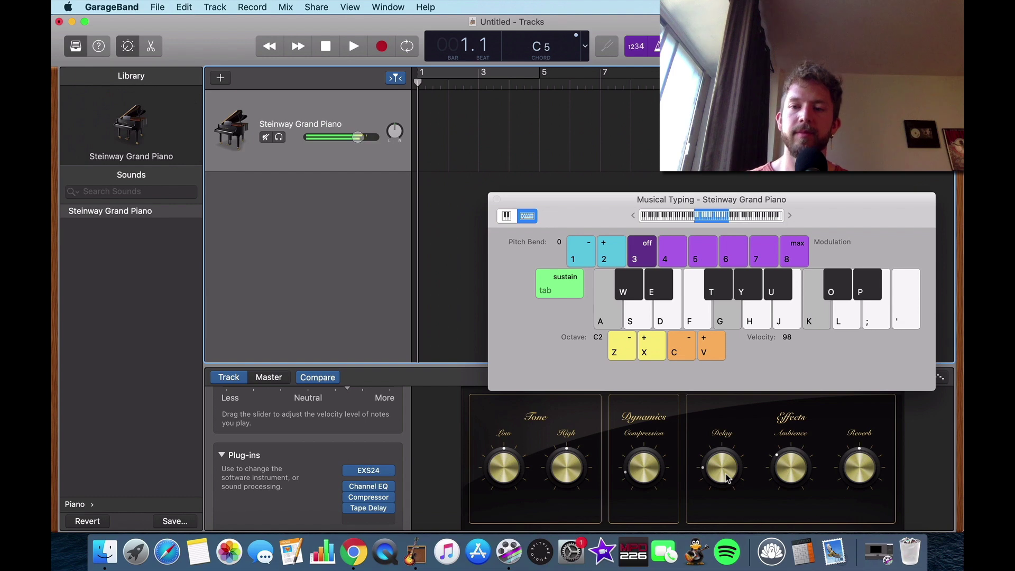
key("l")
key("d")
key("s")
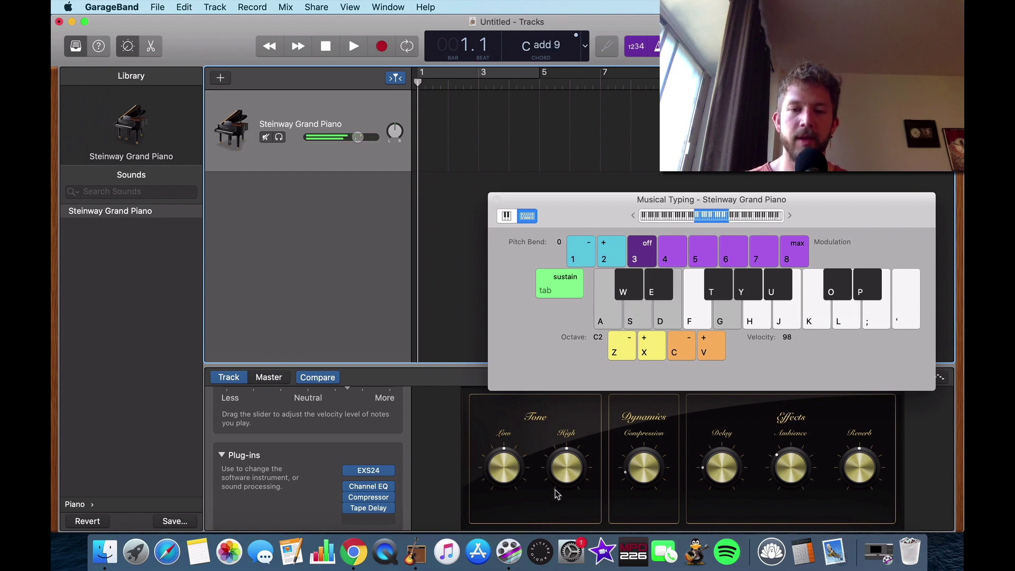
Play a series of C and F based chords to audition the piano with the added reverb, ambience and delay.
key("a")
key("f")
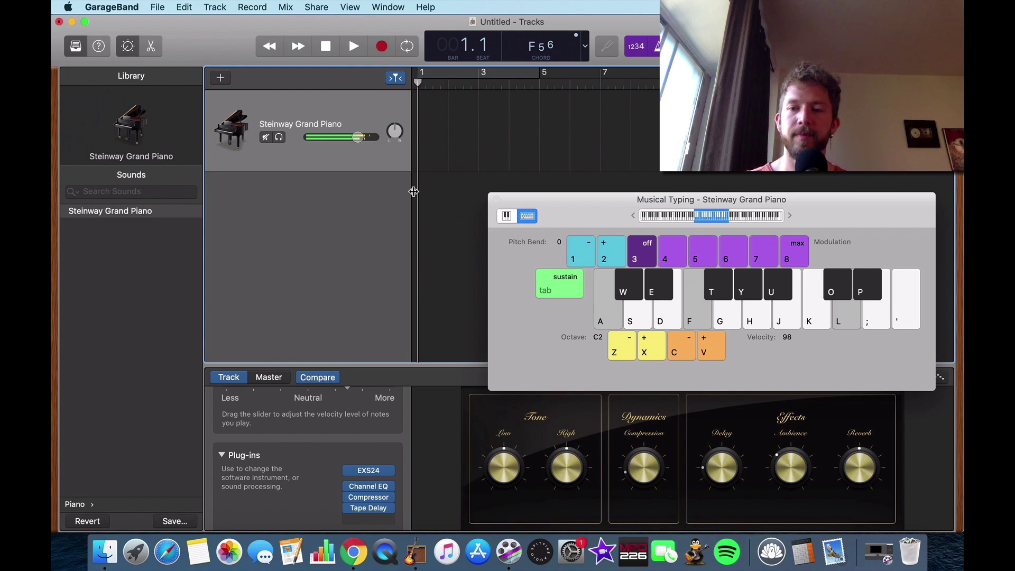
key("k")
key("d")
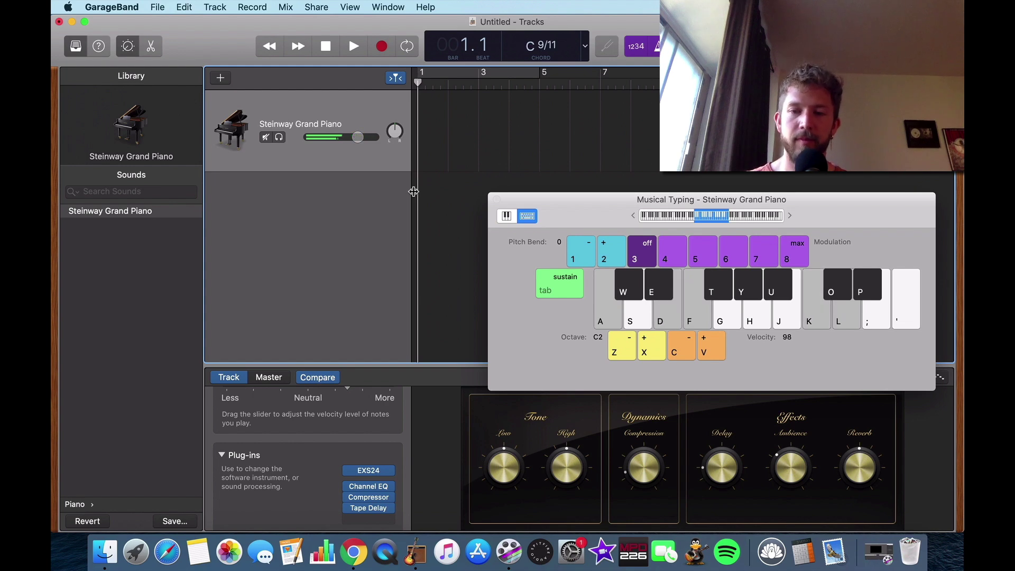
key("a")
key("d")
key("g")
key("k")
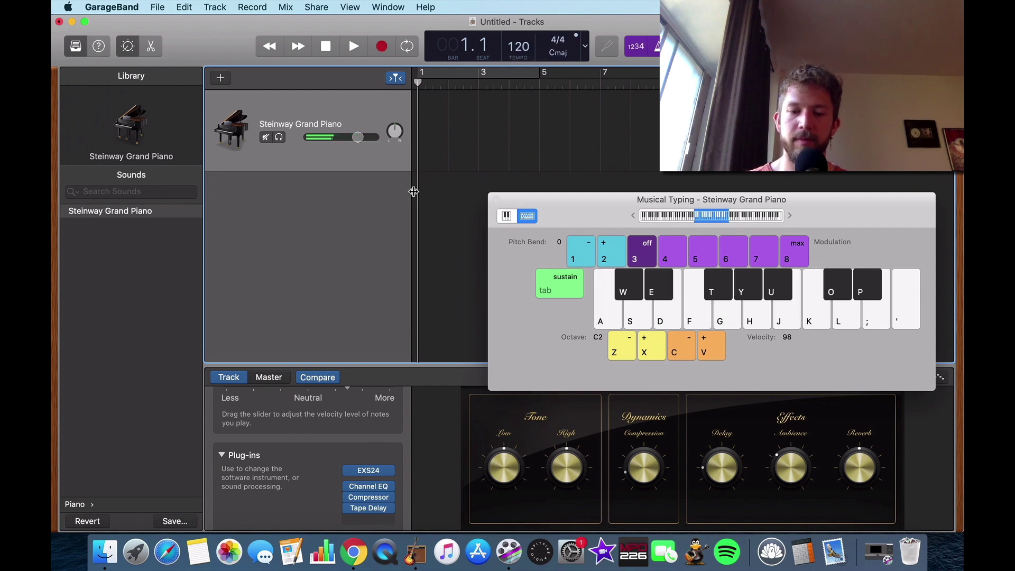
key("a")
key("f")
key("k")
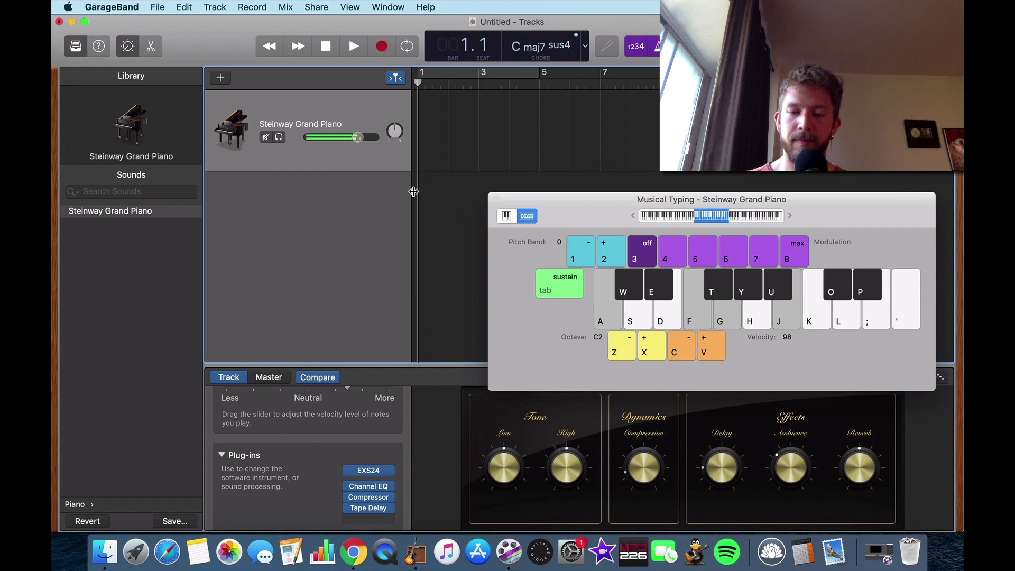
key("d")
key("g")
key("a")
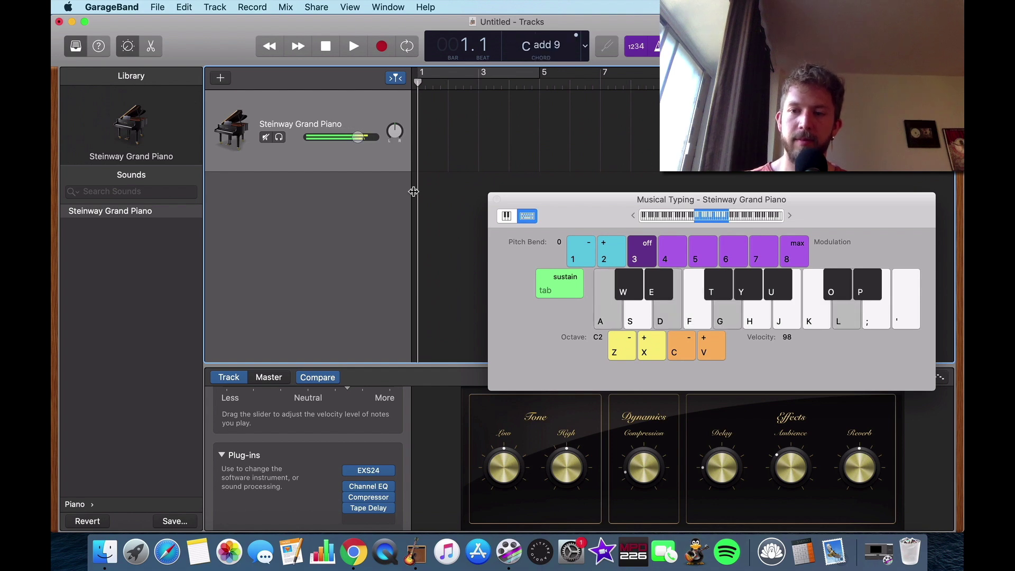
key("j")
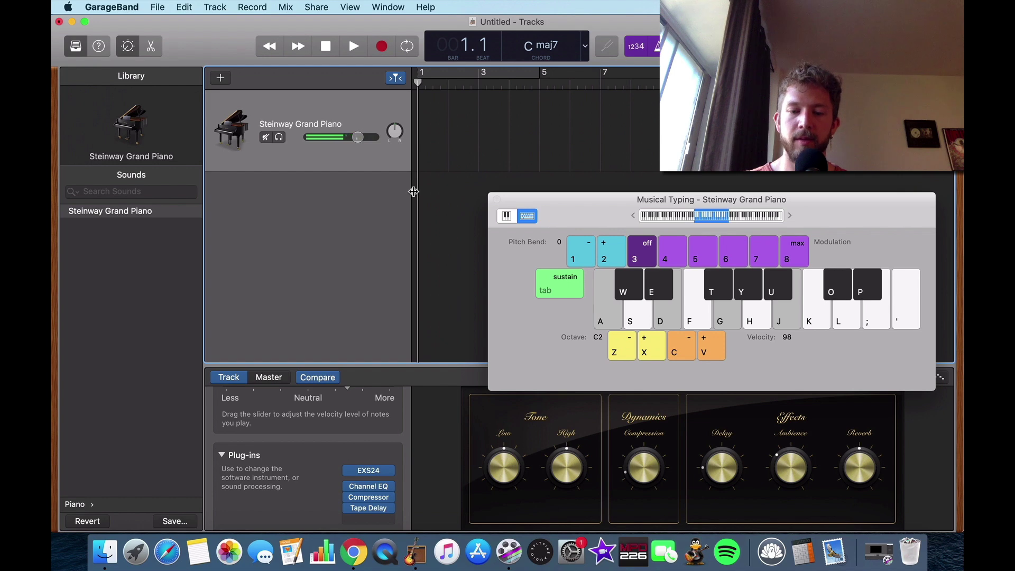
key("a")
key("f")
key("g")
key("k")
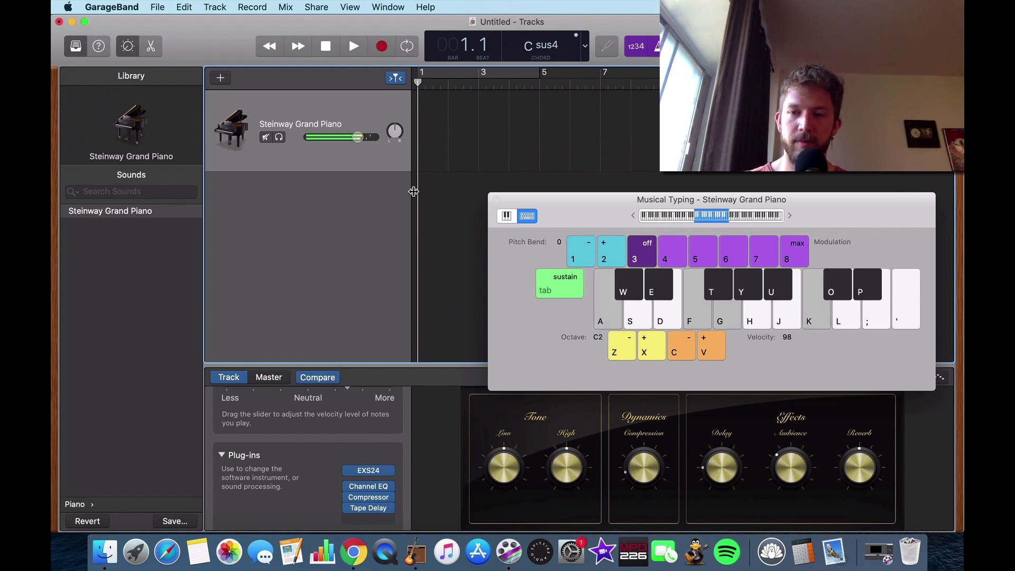
key("j")
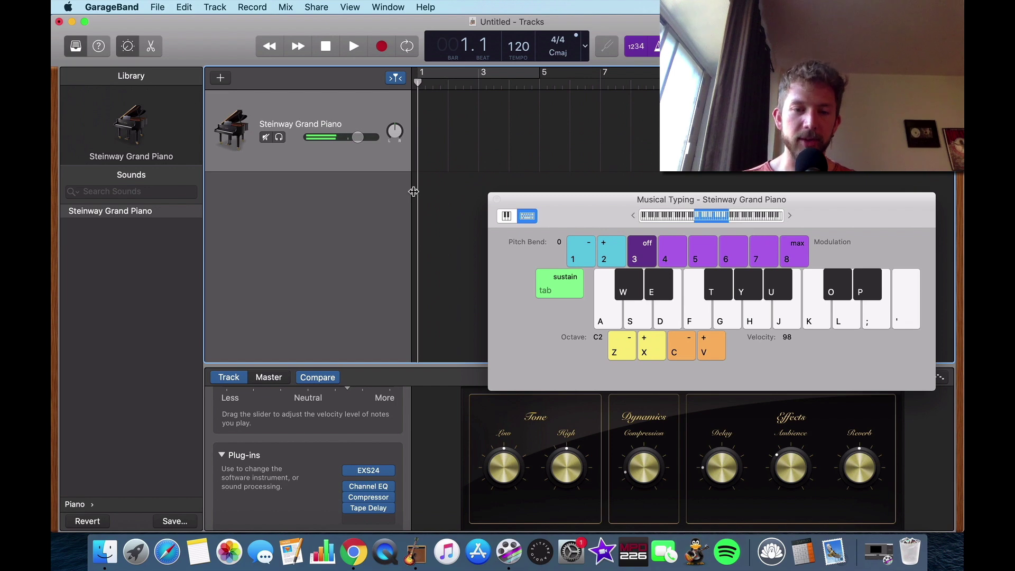
Load the Piano Bright preset from the Keyboards category into the piano's Channel EQ.
scroll(321, 498, "down", 2)
mouse_move(363, 477)
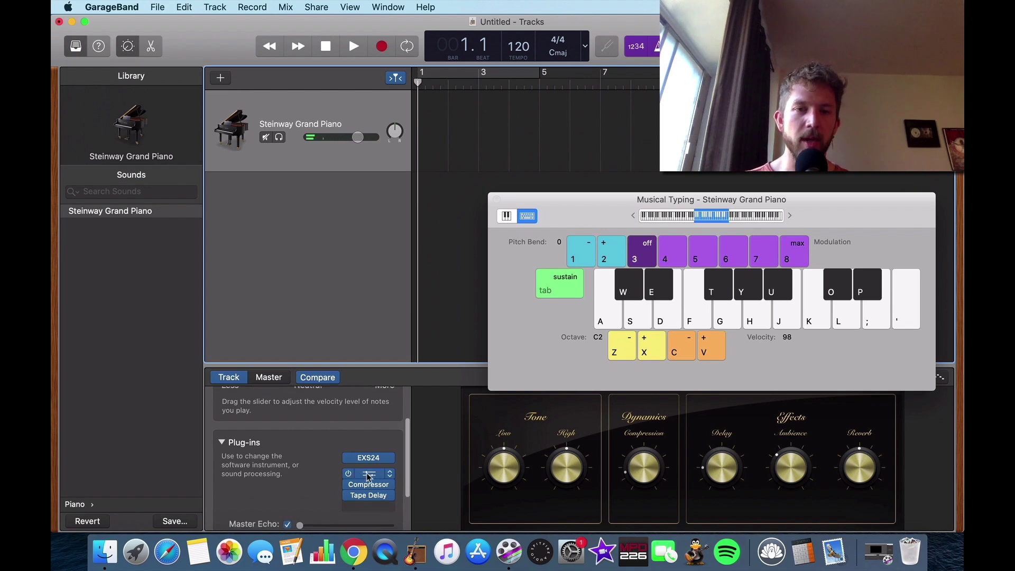
left_click(226, 62)
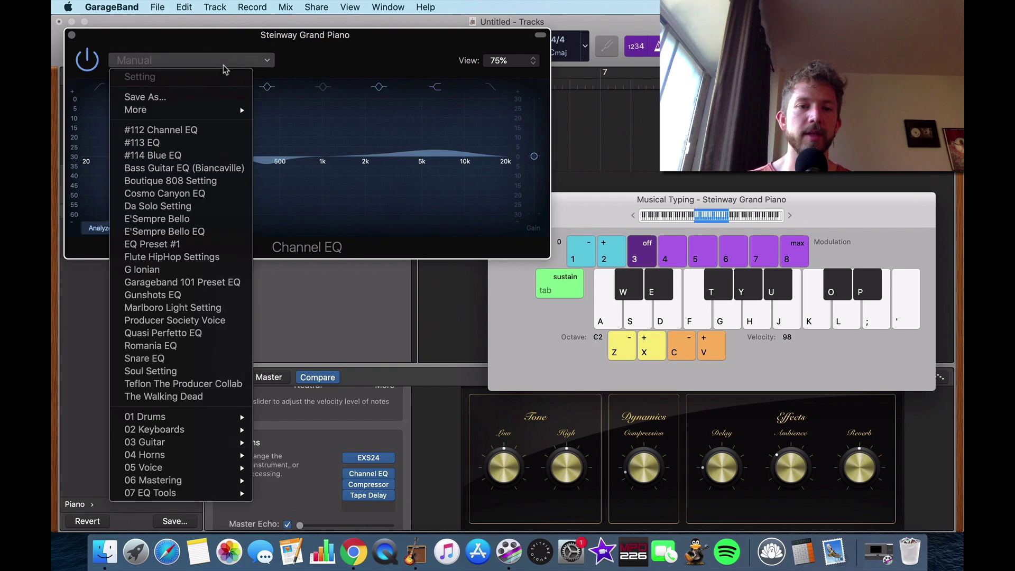
mouse_move(185, 430)
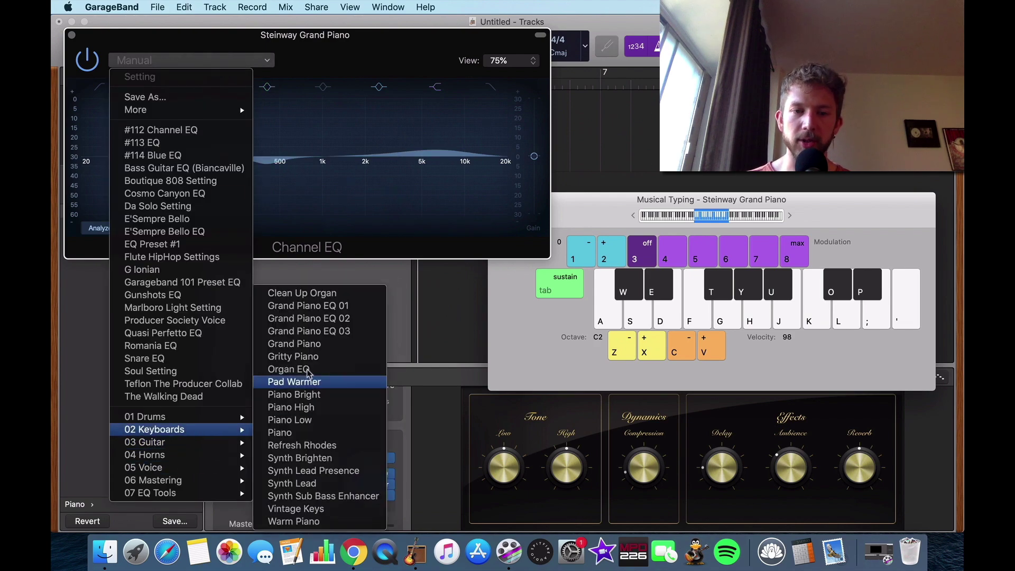
left_click(316, 395)
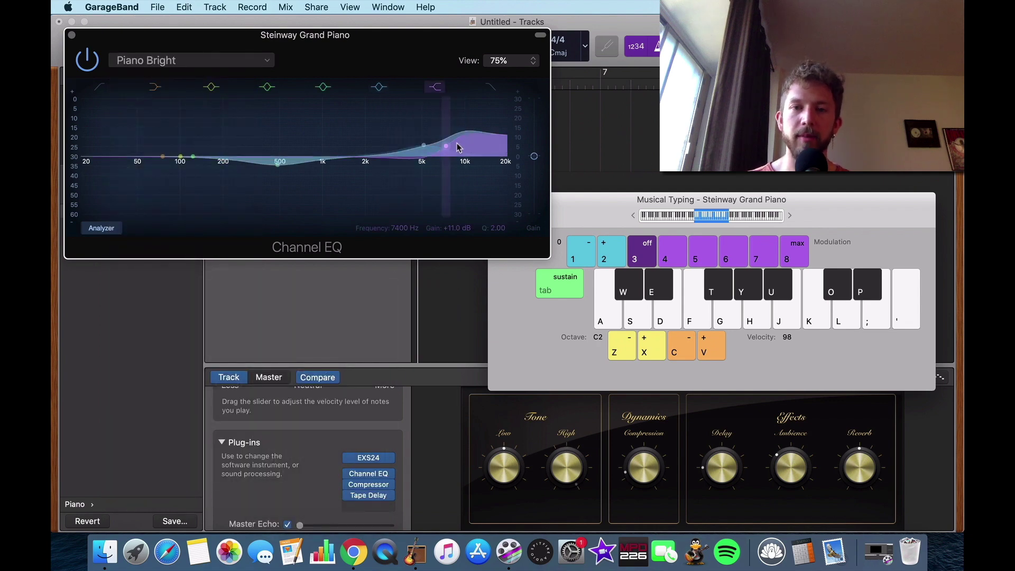
Lower the Channel EQ's 7400 Hz high shelf to +9.5 dB and close the EQ window, keeping Musical Typing open.
left_click_drag(458, 147, 458, 151)
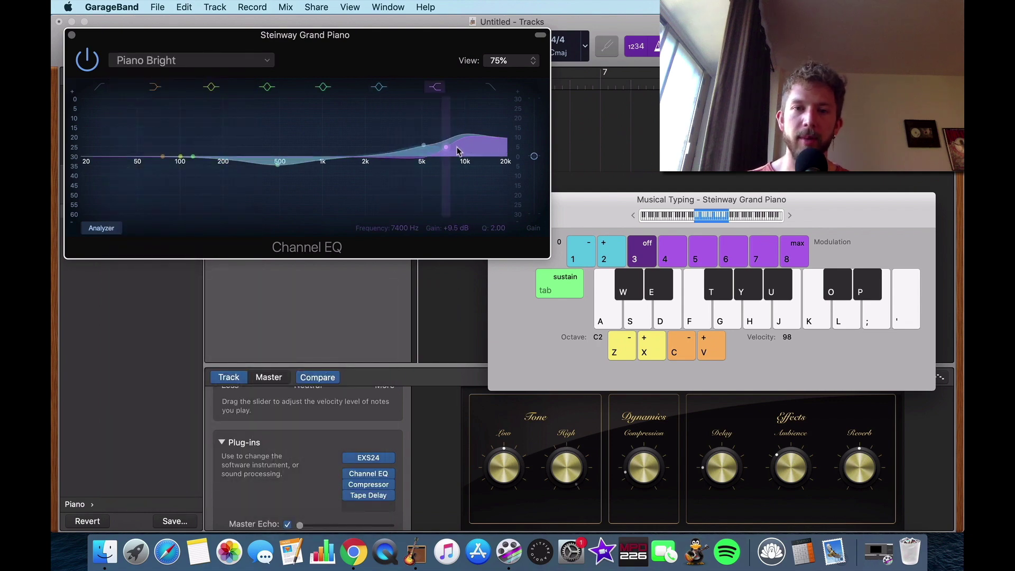
left_click(72, 36)
key("super+k")
key("super+k")
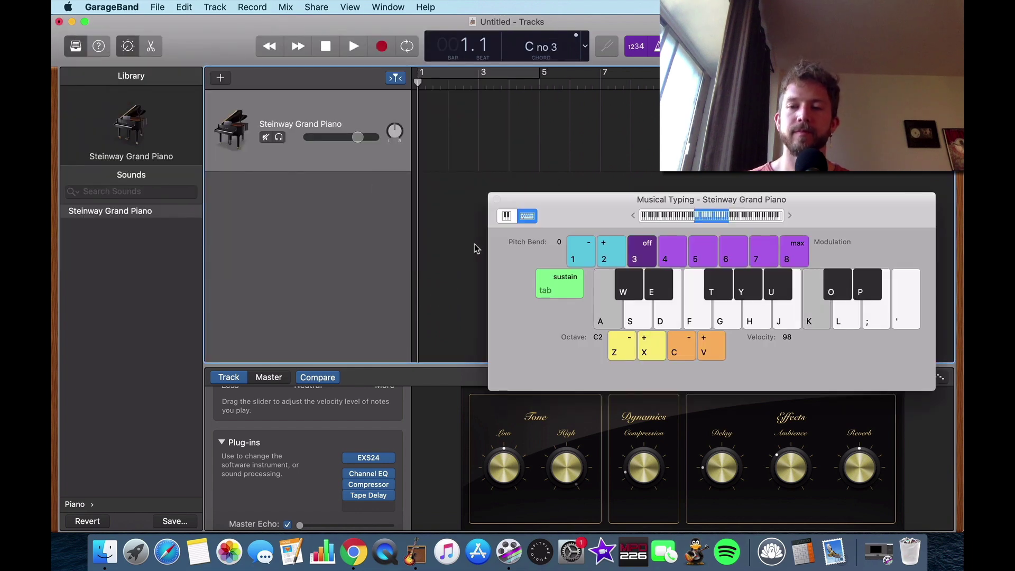
Play a run of C and F based chords and single notes to audition the piano with the Piano Bright EQ.
key("g")
key("a")
key("k")
key("j")
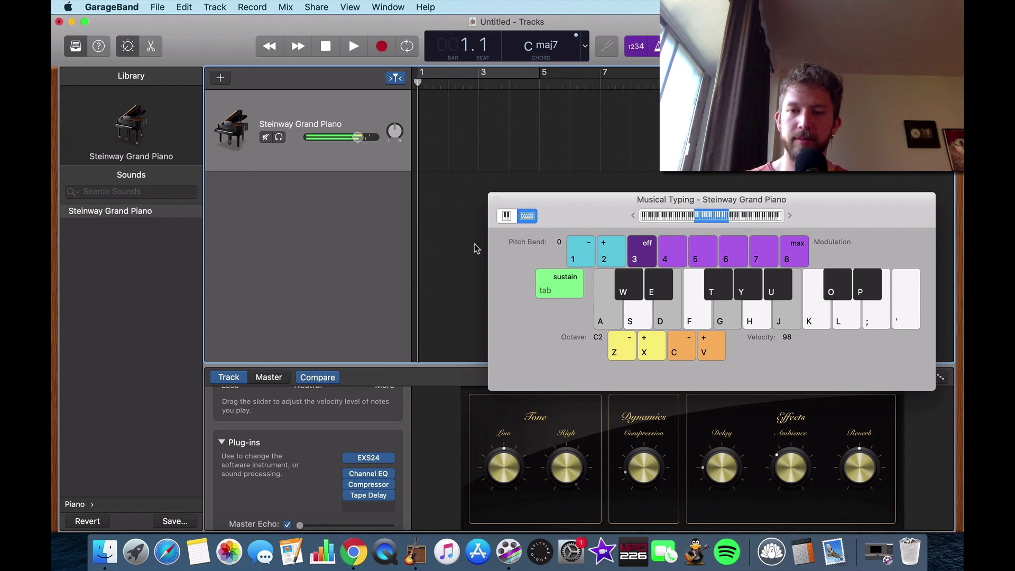
key("d")
key("g")
key("h")
key("d")
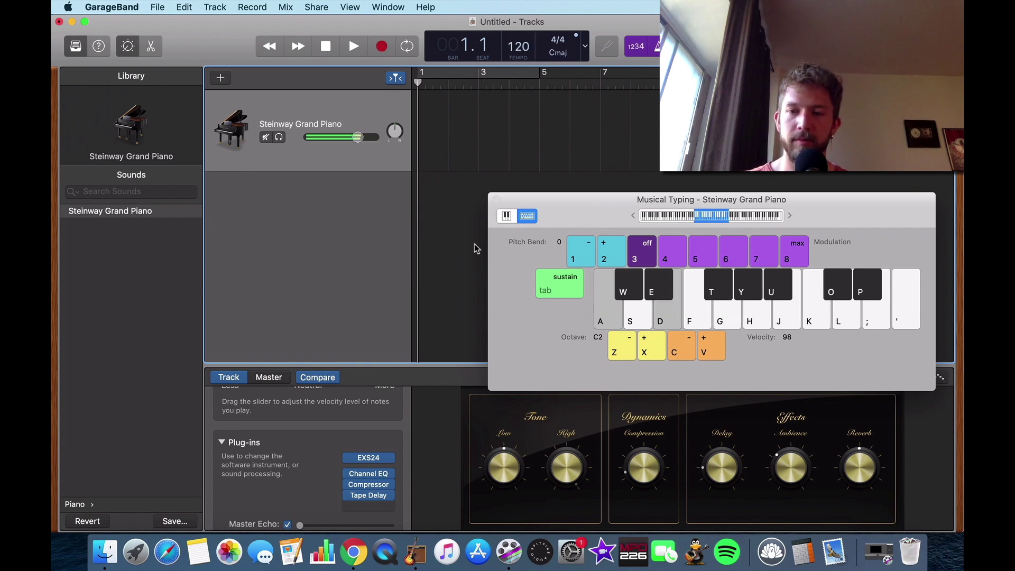
key("g")
key("a")
key("d")
key("g")
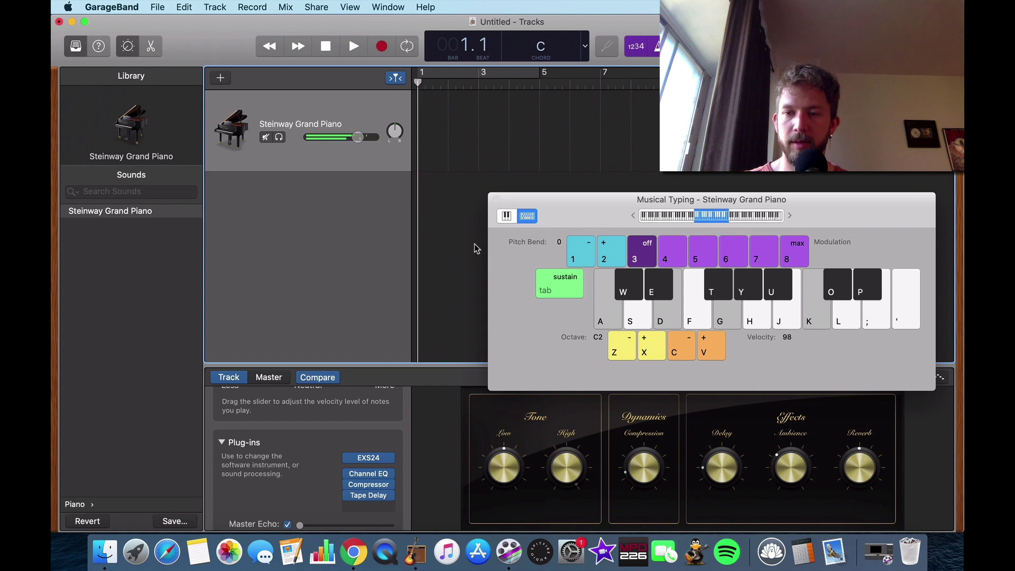
key("a")
key("k")
key("j")
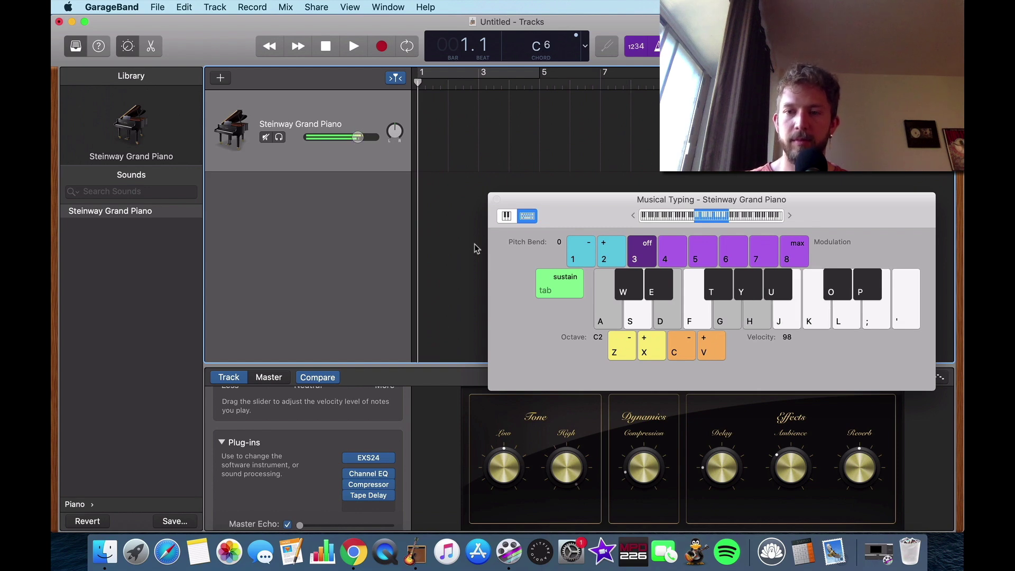
key("a")
key("f")
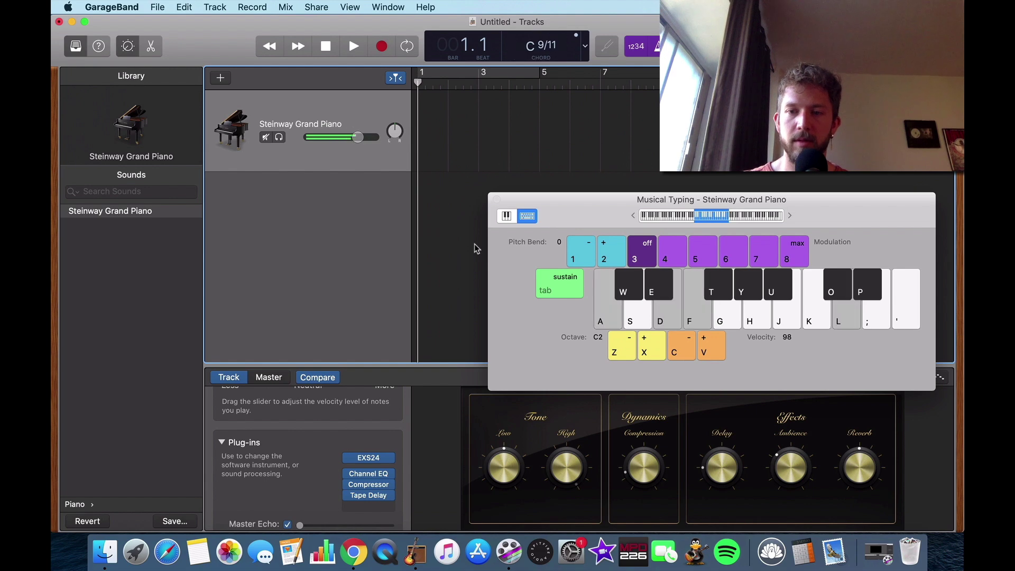
key("k")
key("j")
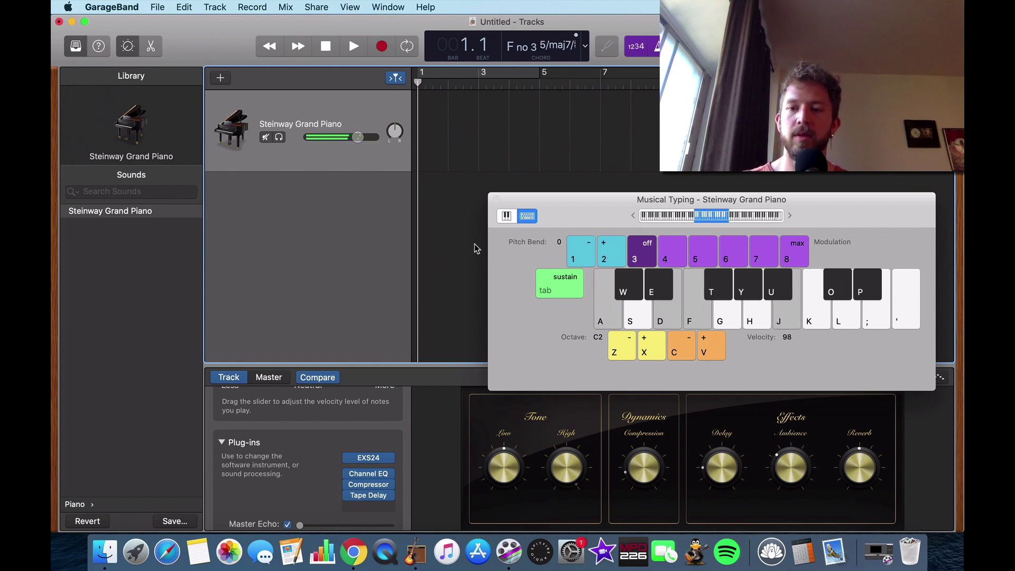
key("a")
key("d")
key("k")
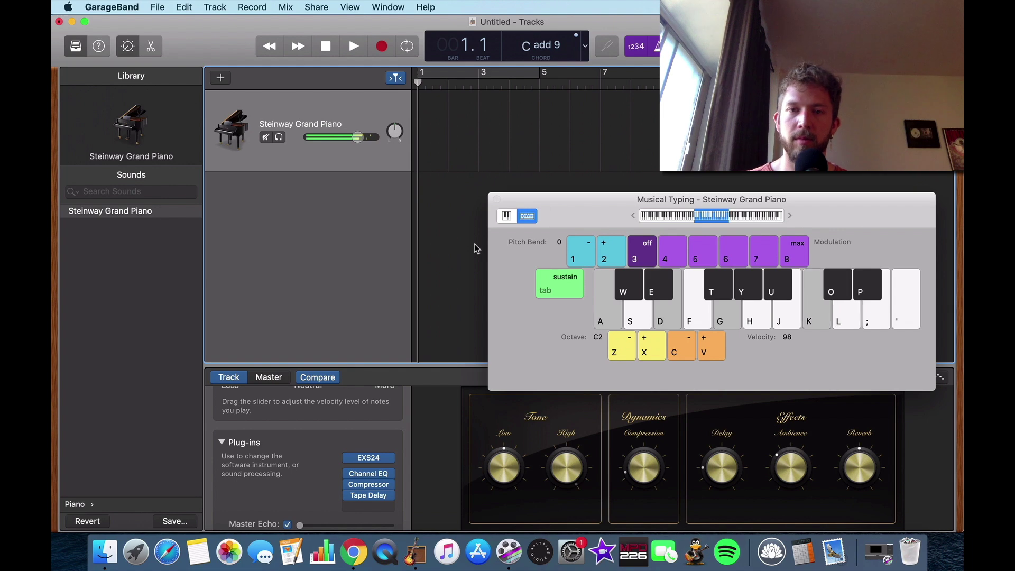
key("j")
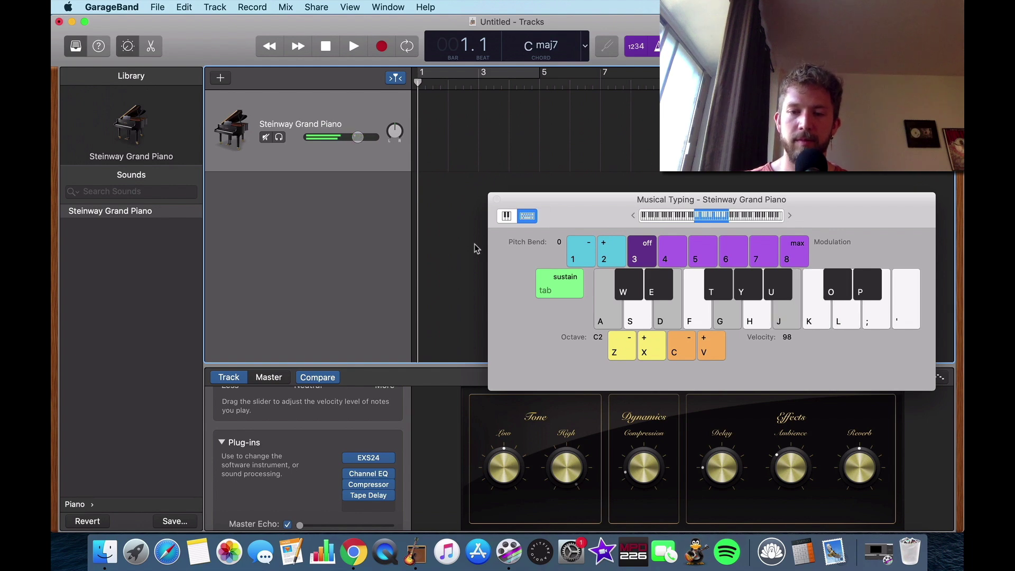
key("a")
key("f")
key("g")
key("k")
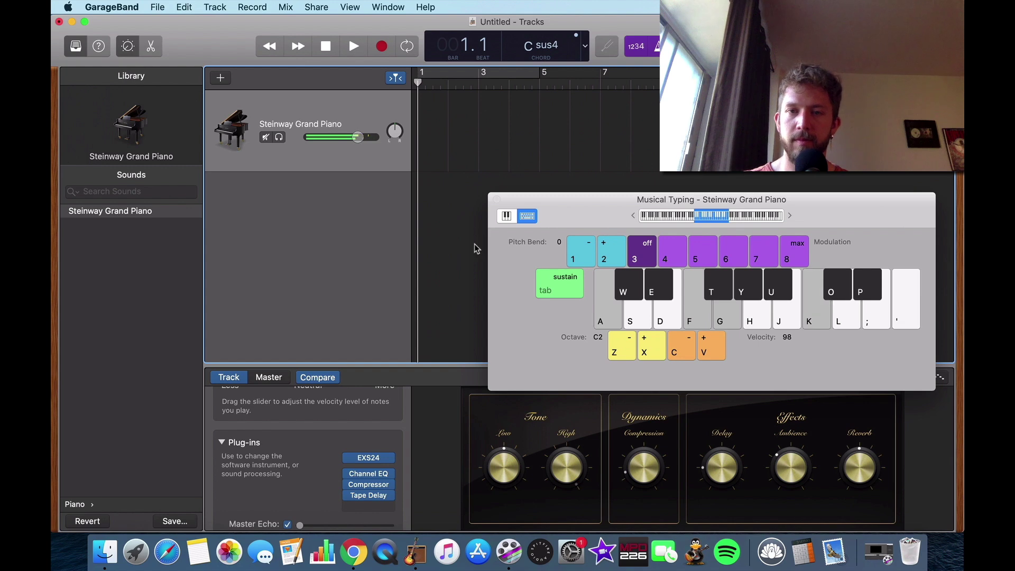
key("j")
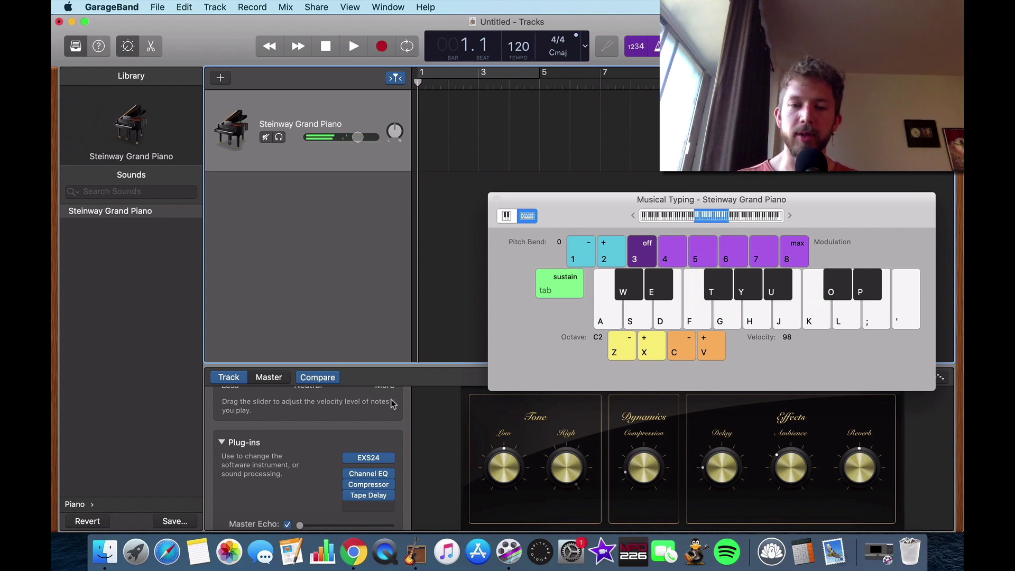
Reopen the Channel EQ and switch it to the Piano High preset from the Keyboards category.
left_click(366, 474)
left_click(190, 60)
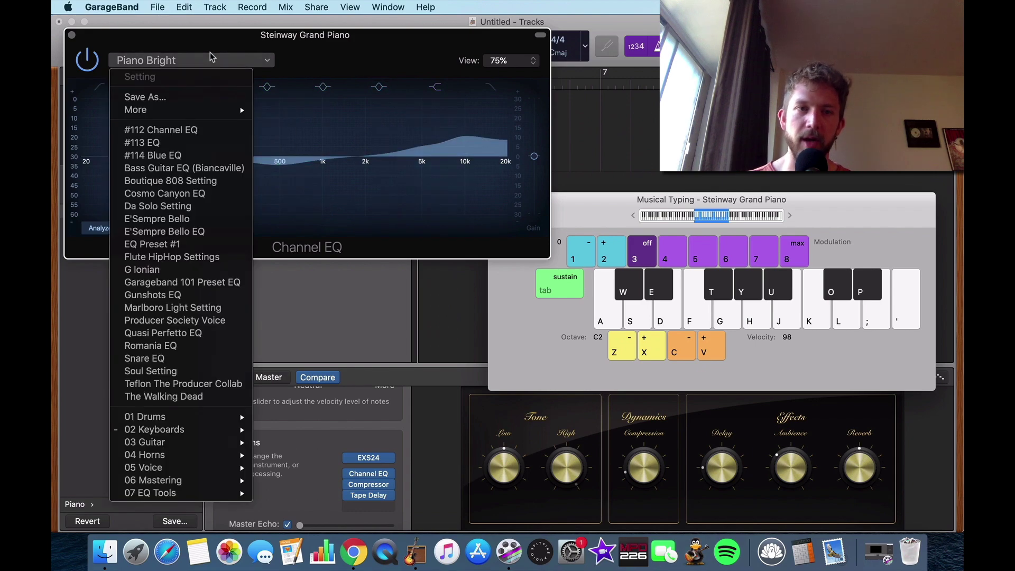
mouse_move(176, 446)
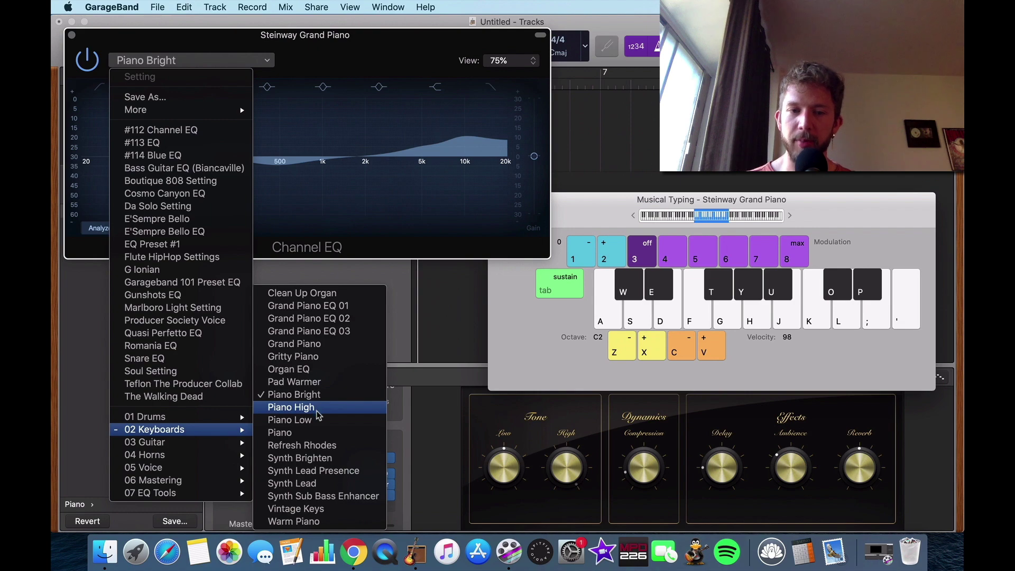
left_click(318, 416)
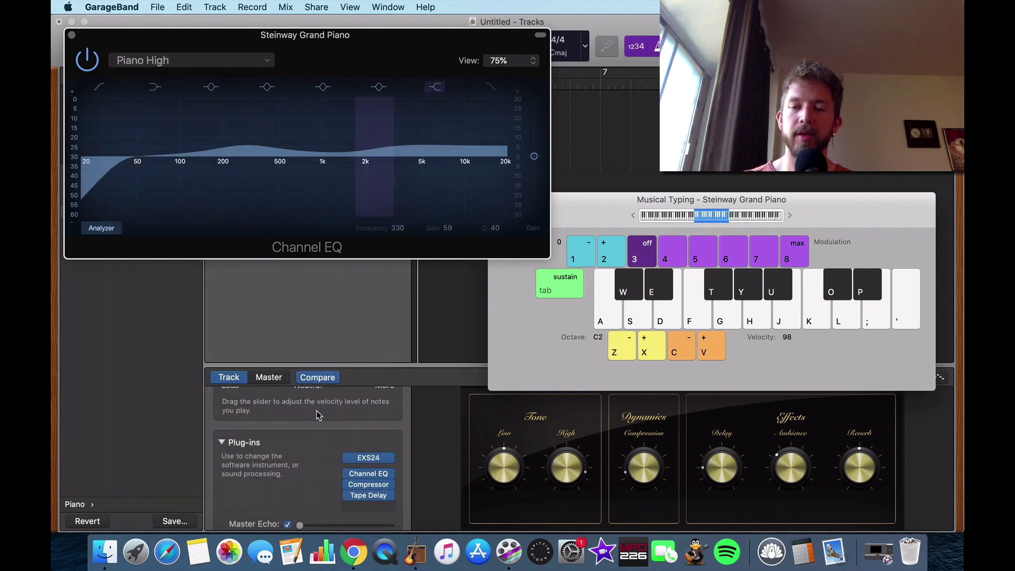
Play C major 7 style chords in octave C2 to audition the Piano High EQ.
key("super+k")
key("super+k")
key("k")
key("a")
key("g")
key("d")
key("j")
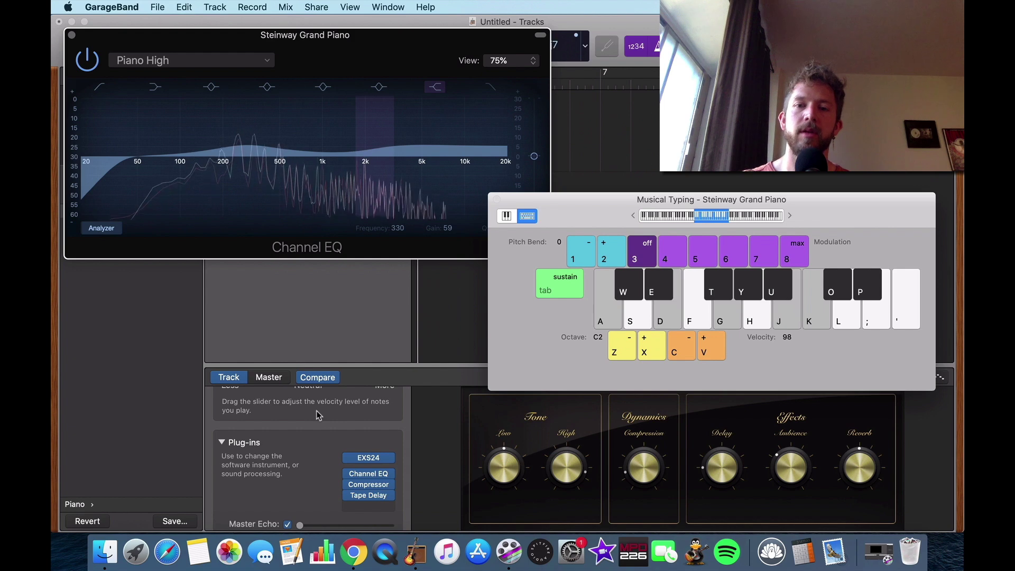
key("h")
key("h")
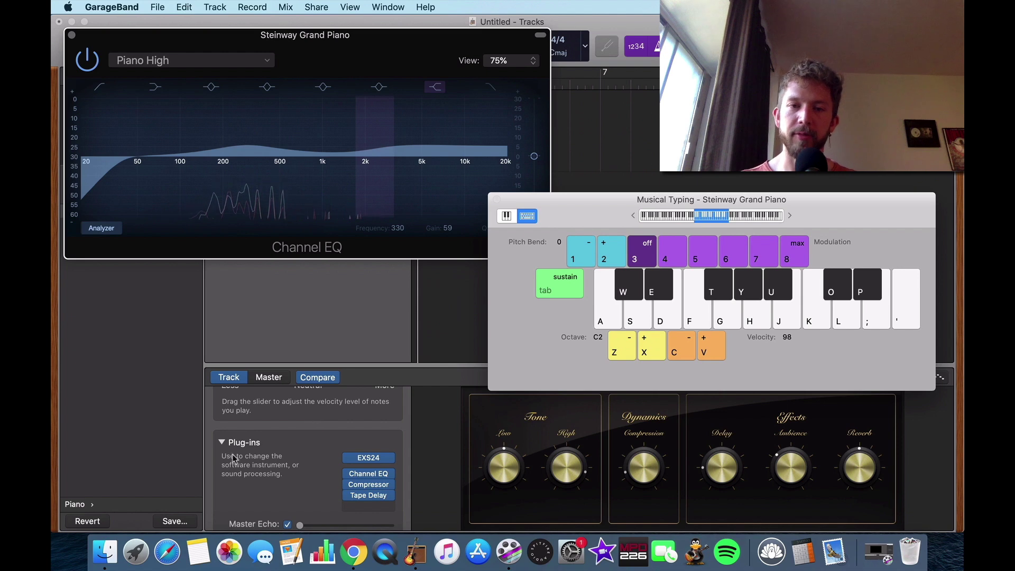
key("a")
key("d")
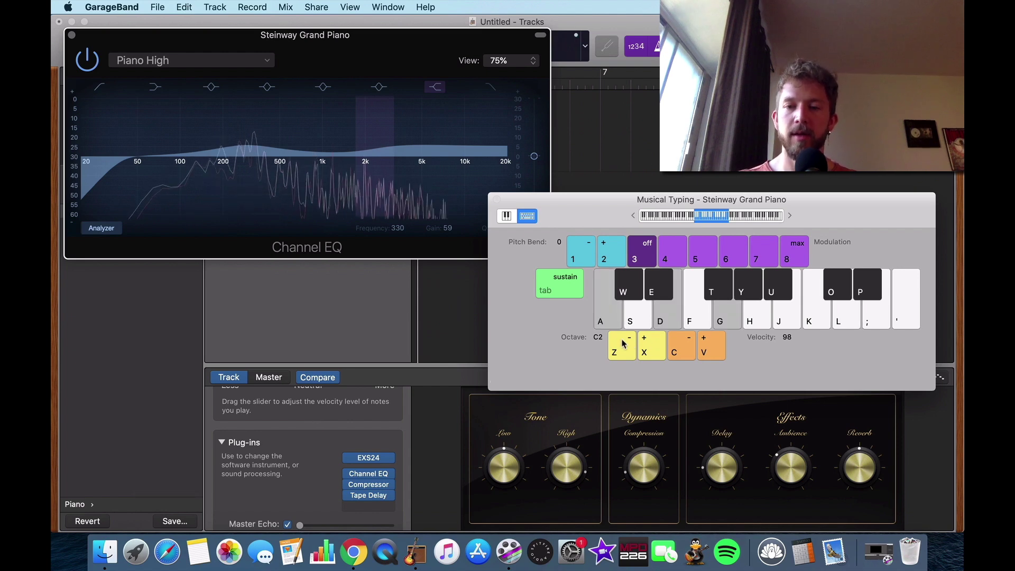
Lower the Musical Typing octave to C1 and play a chord progression to audition the Piano High EQ.
left_click(623, 352)
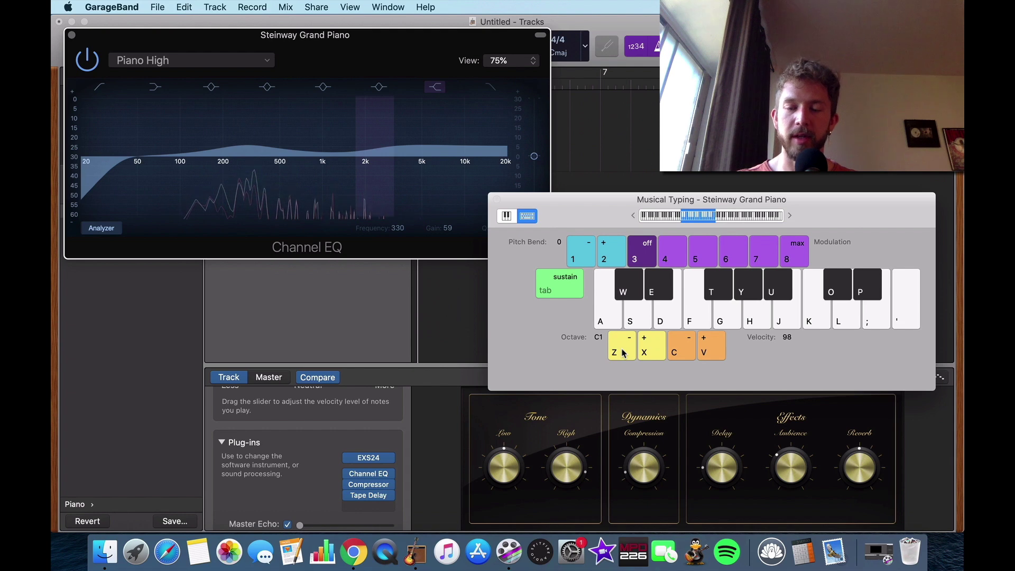
key("a")
key("d")
key("k")
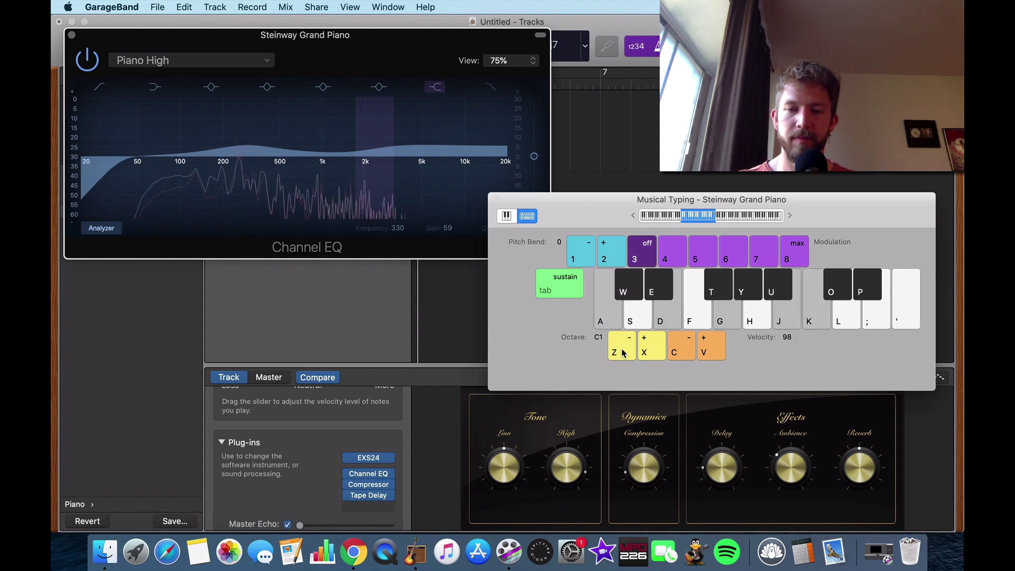
key("a")
key("k")
key("j")
key("e")
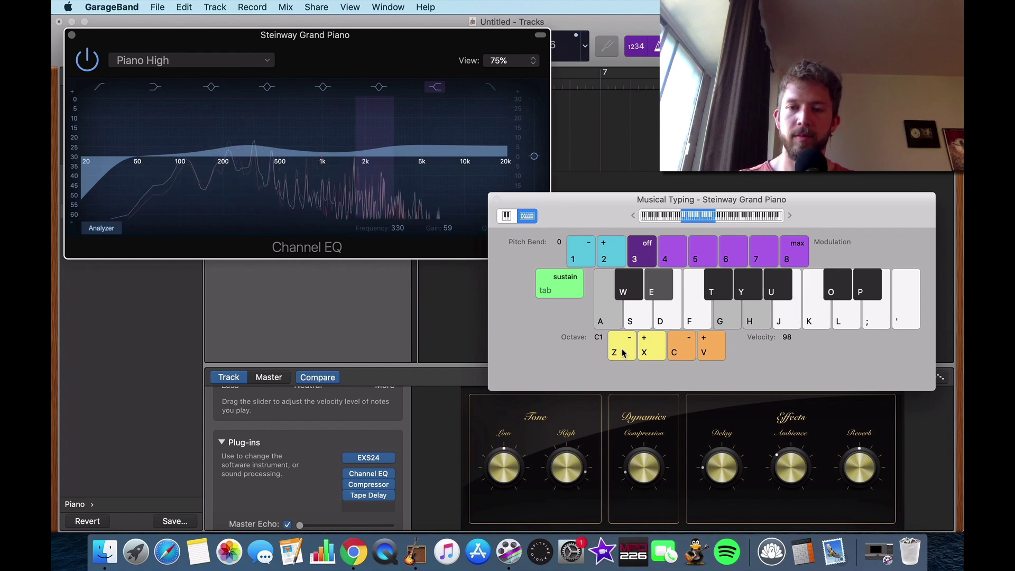
key("f")
key("h")
key("k")
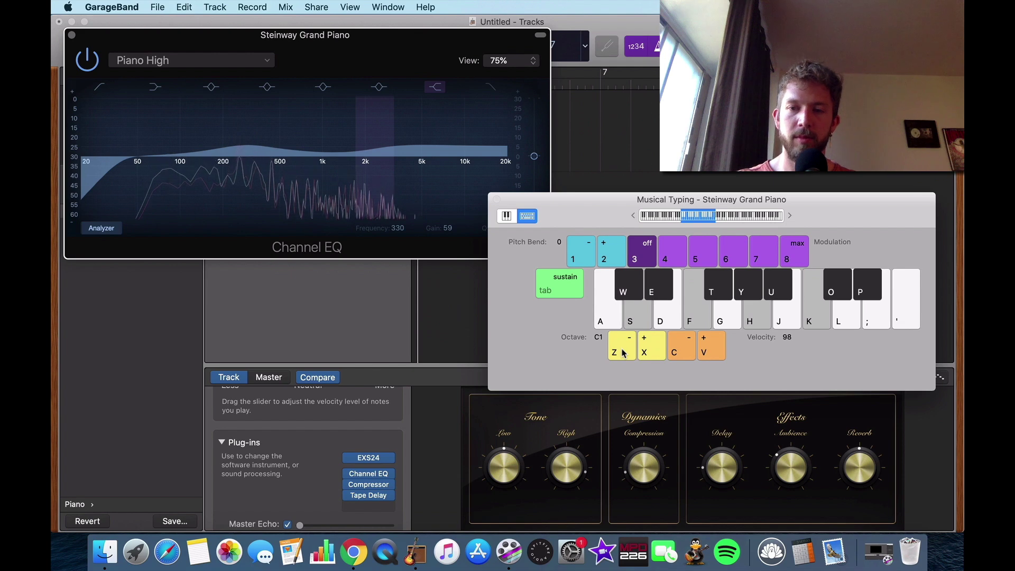
key("t")
key("w")
key("k")
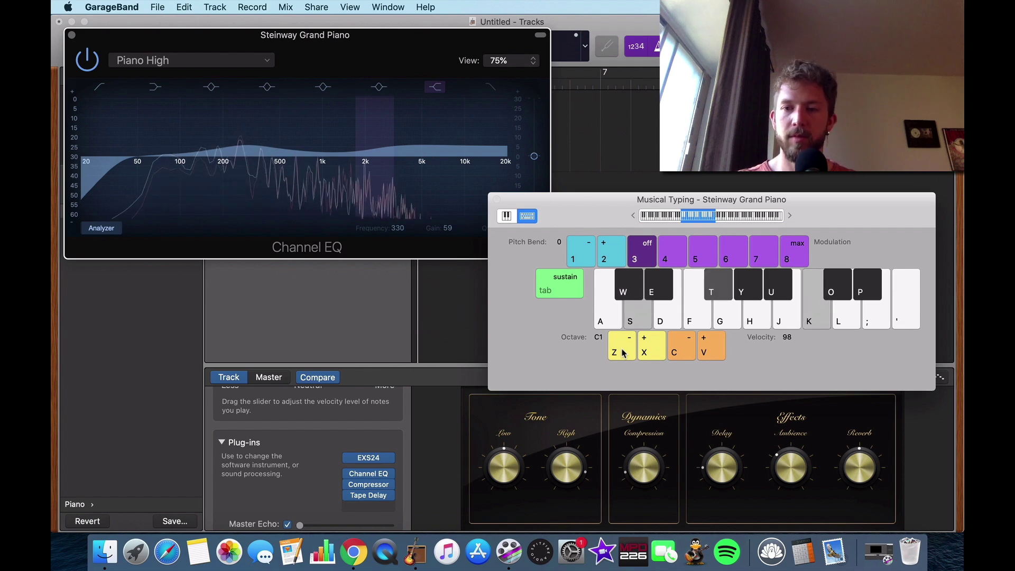
key("w")
key("k")
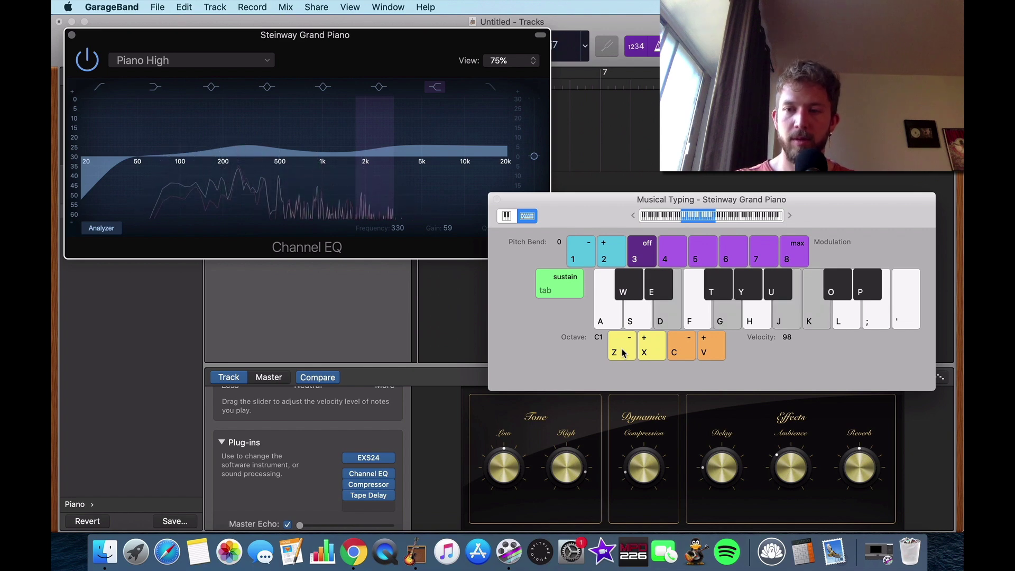
key("l")
key("a")
key("f")
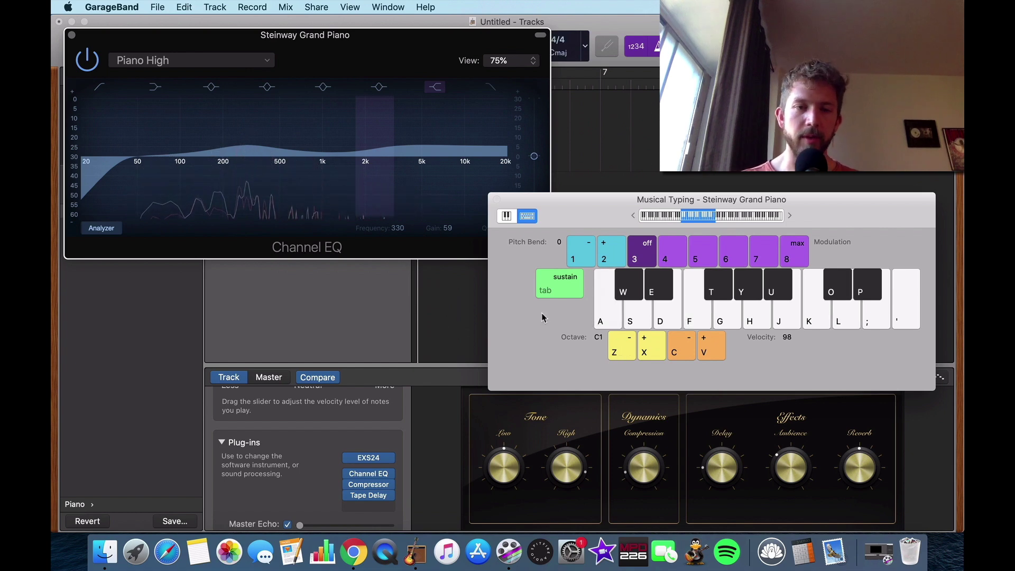
Switch the Channel EQ to the Piano Low preset from the Keyboards category and audition it with C based chords.
left_click(250, 62)
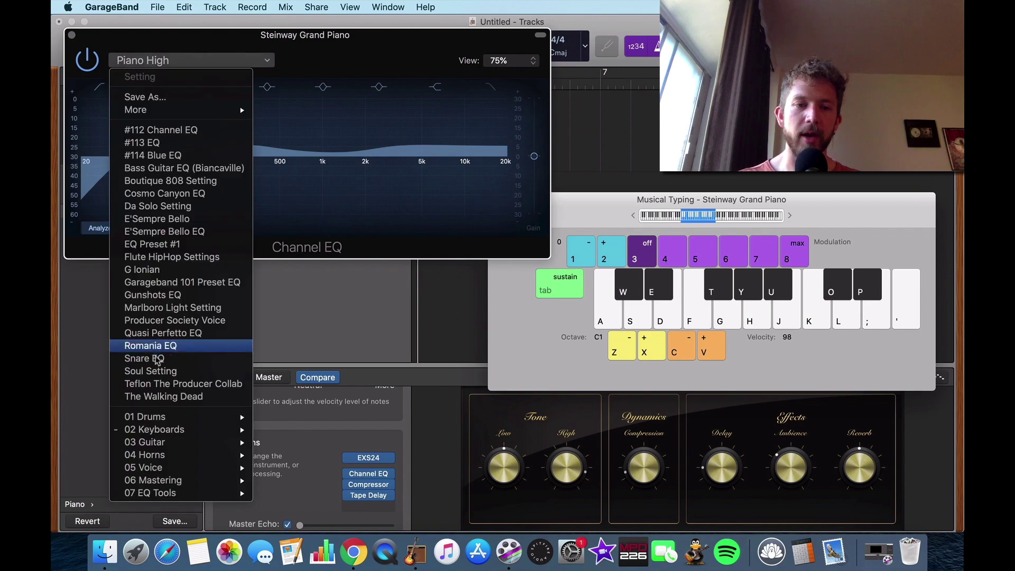
mouse_move(189, 432)
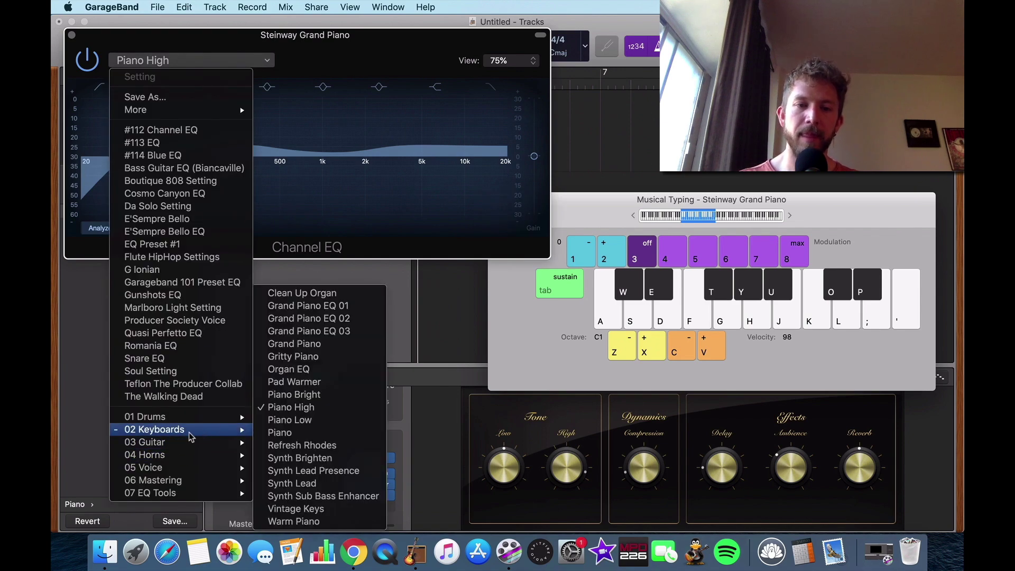
left_click(290, 419)
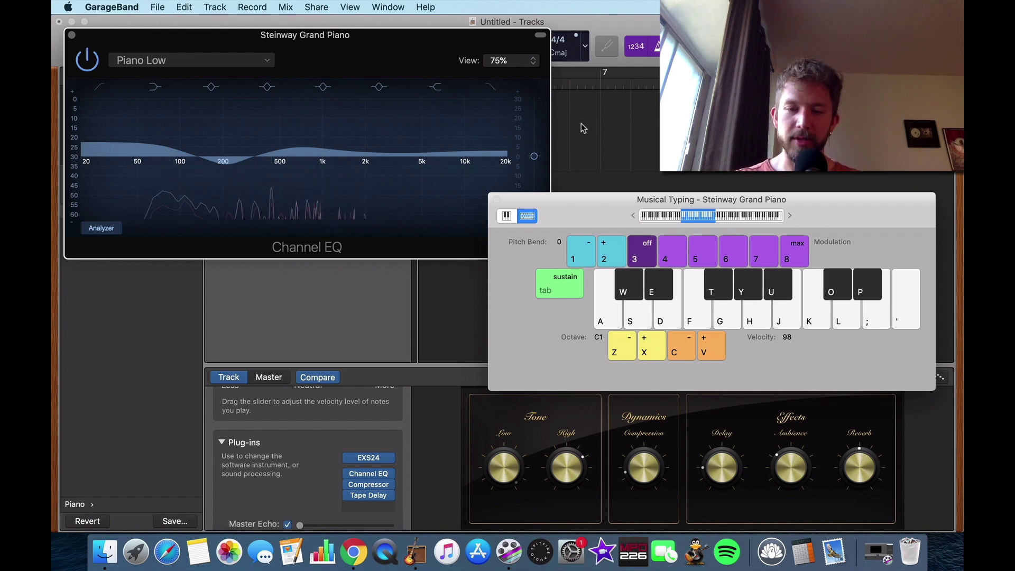
key("d")
key("j")
key("a")
key("s")
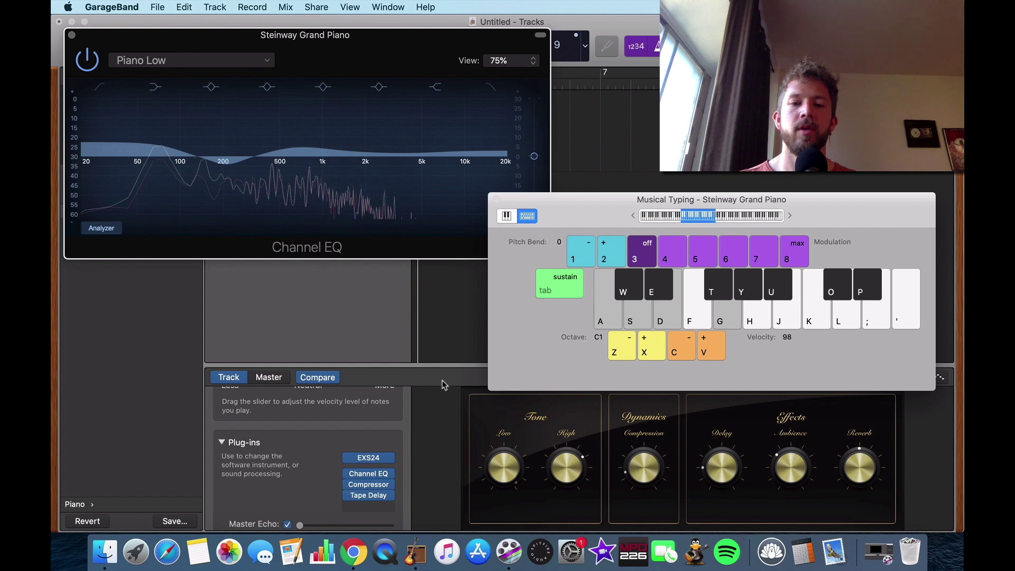
Open the Compressor plug-in, load the Piano preset from the Keyboards category, and close the plug-in window.
left_click(368, 505)
left_click(368, 515)
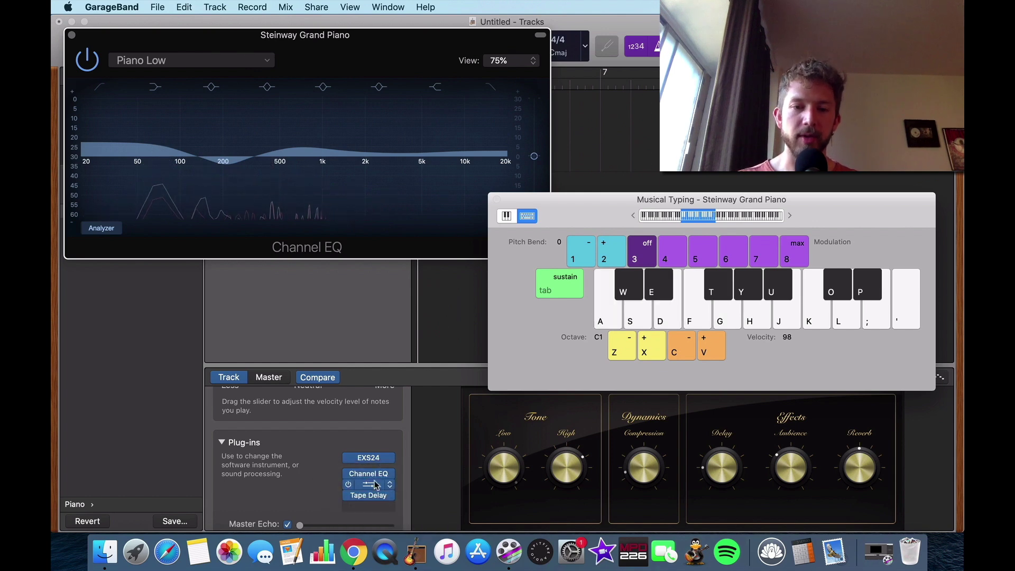
left_click(222, 61)
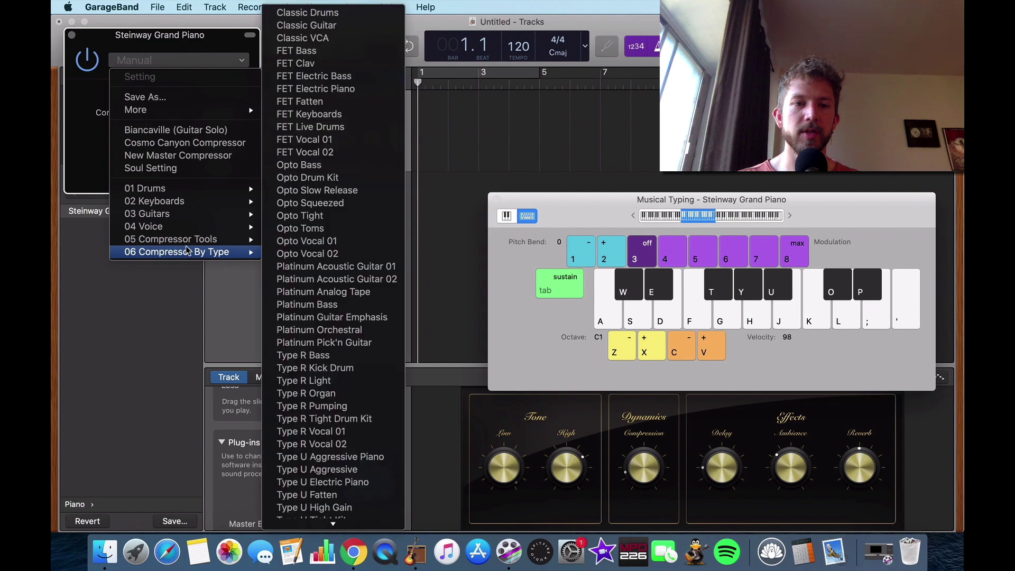
mouse_move(190, 228)
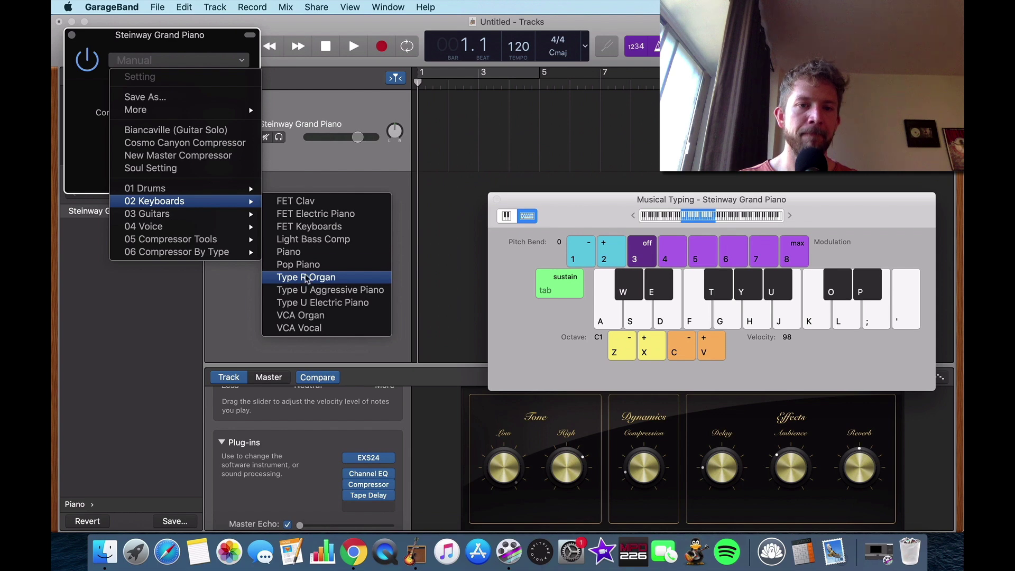
left_click(306, 251)
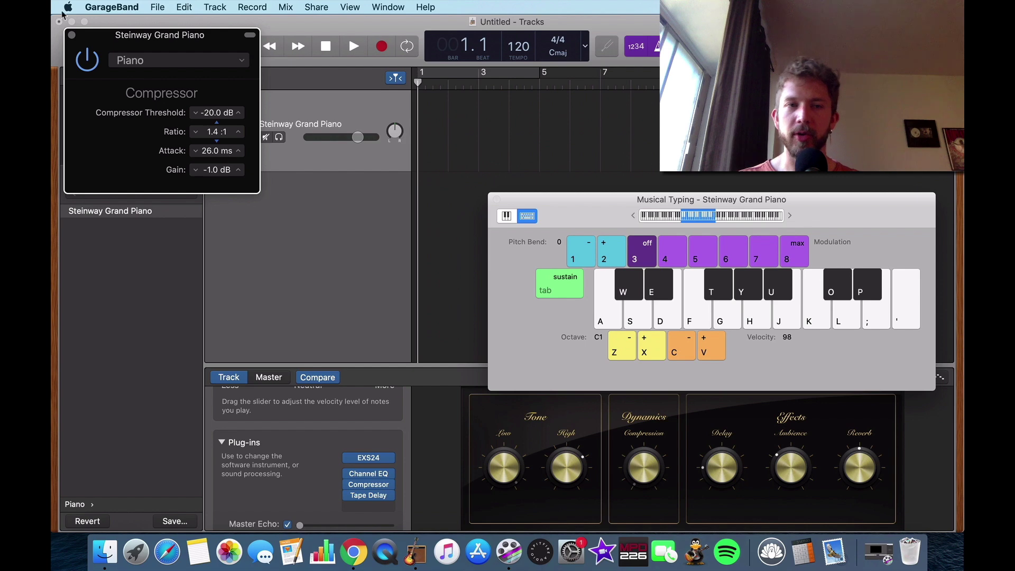
left_click(72, 36)
Audition the compressed piano with Musical Typing chords and melody in octave C1, including C, D minor, E minor and F major 7 voicings, and close the keyboard.
key("super+k")
key("super+k")
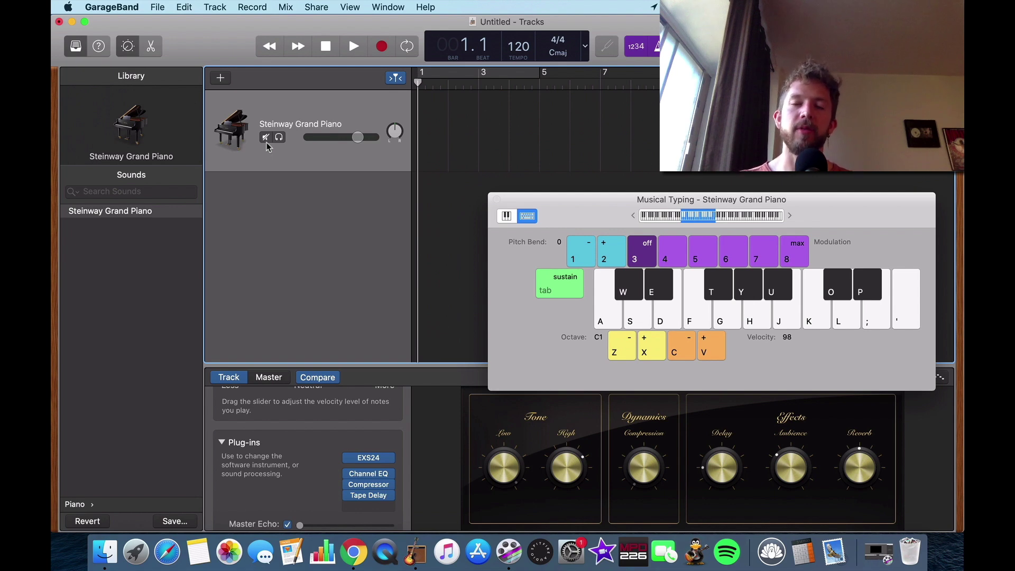
key("a")
key("g")
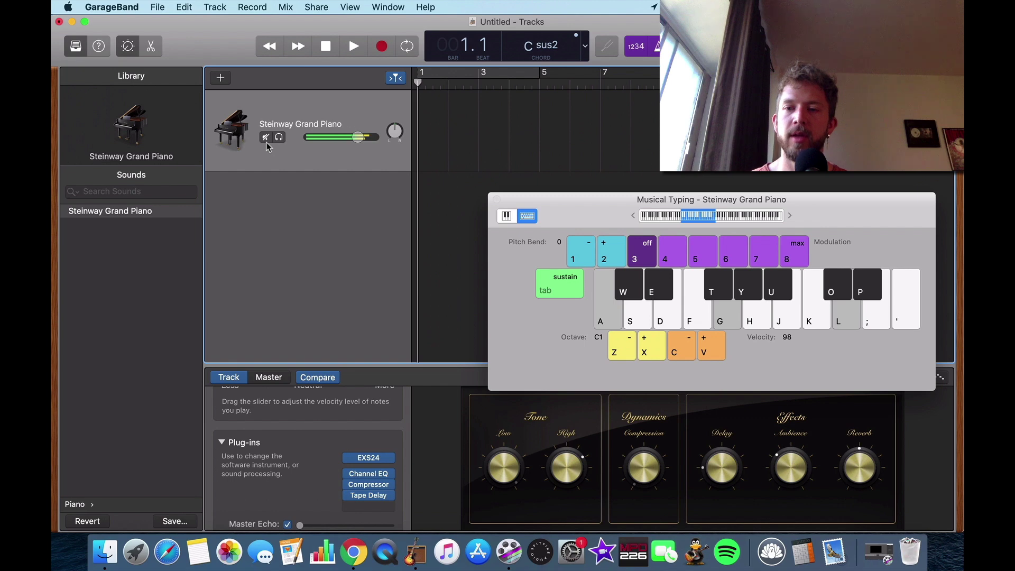
key("k")
key("d")
key("f")
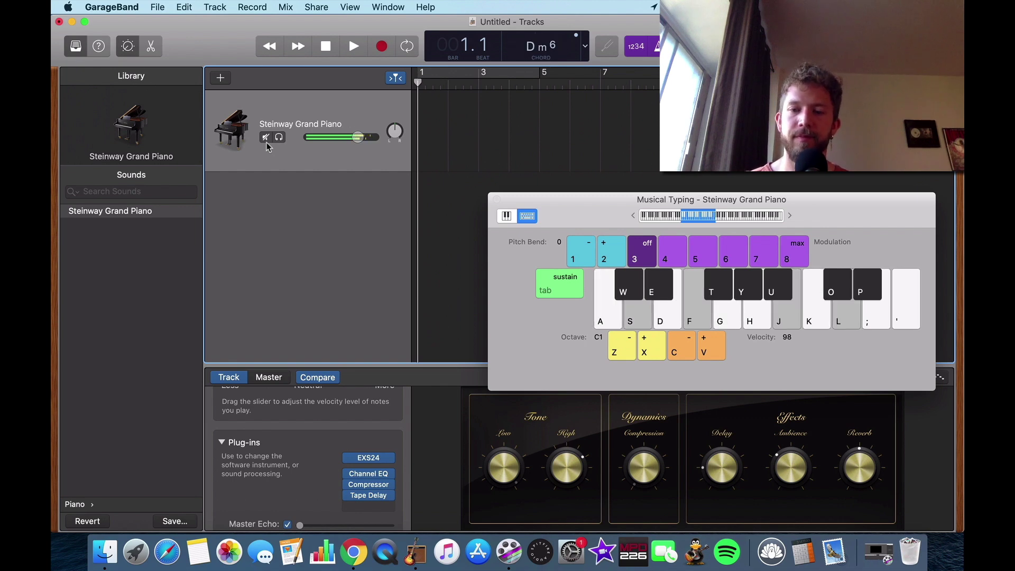
key("d")
key("g")
key("j")
key("l")
key("d")
key("g")
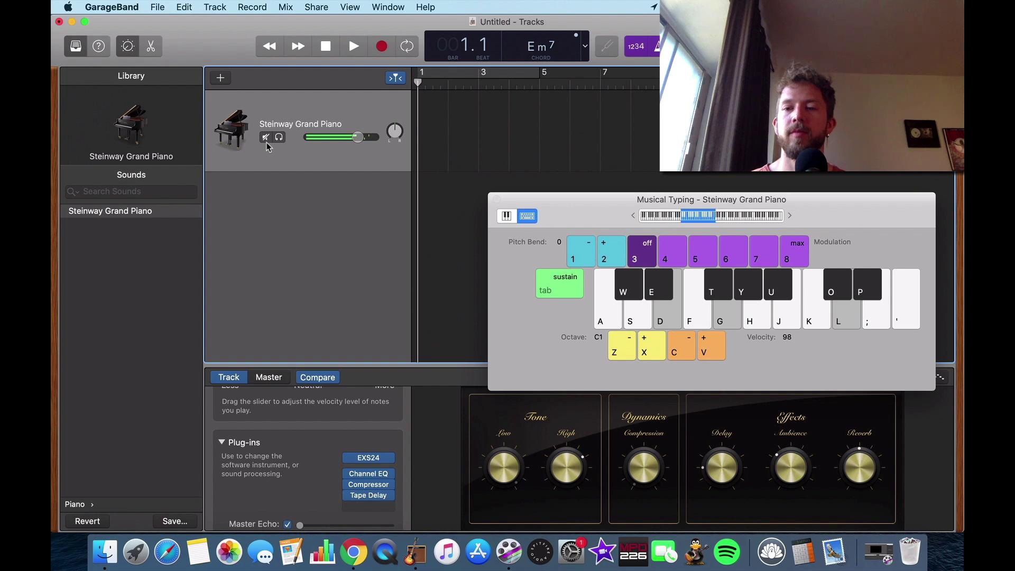
key("a")
key("d")
key("g")
key("l")
key("k")
key("l")
key("j")
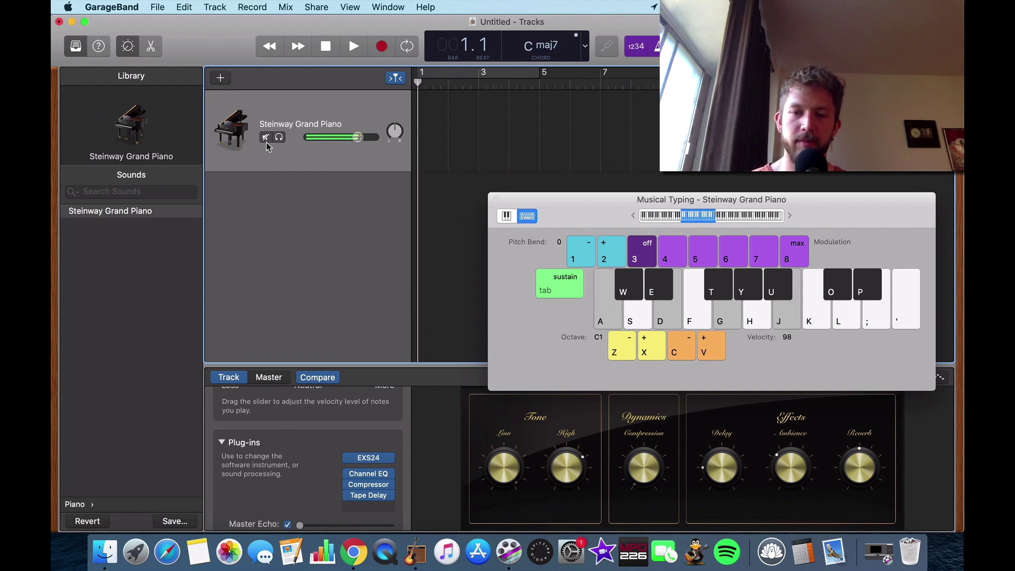
key("f")
key("j")
key("s")
key("h")
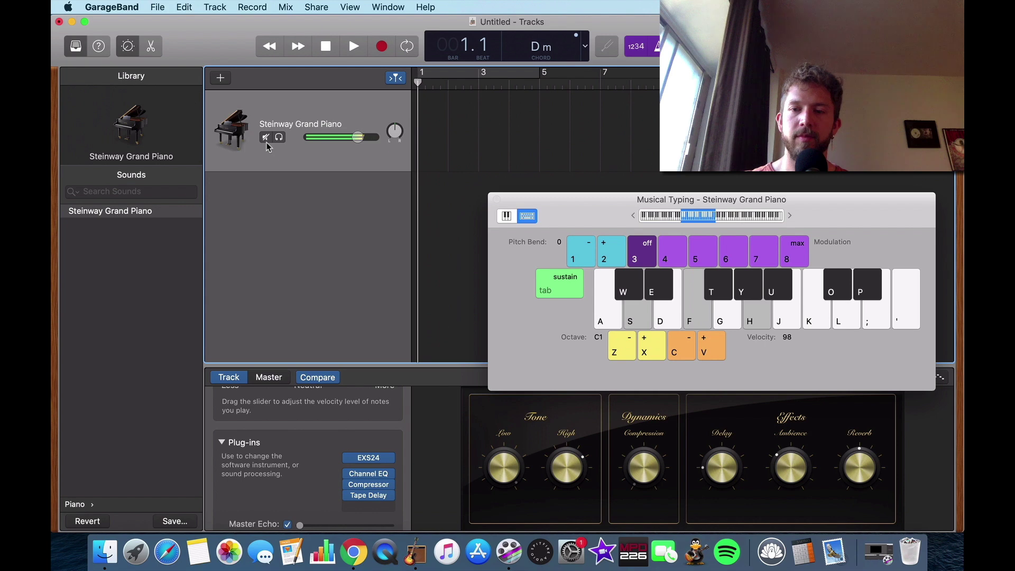
key("k")
key("h")
key("j")
key("k")
key("f")
key("d")
key("h")
key("k")
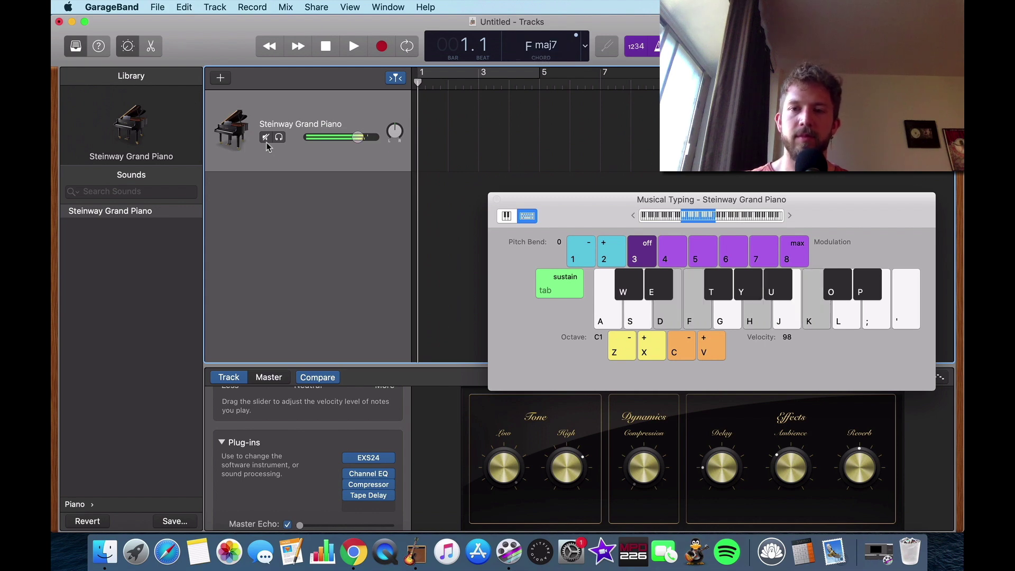
key("a")
key("f")
key("h")
key("k")
key("d")
key("g")
key("j")
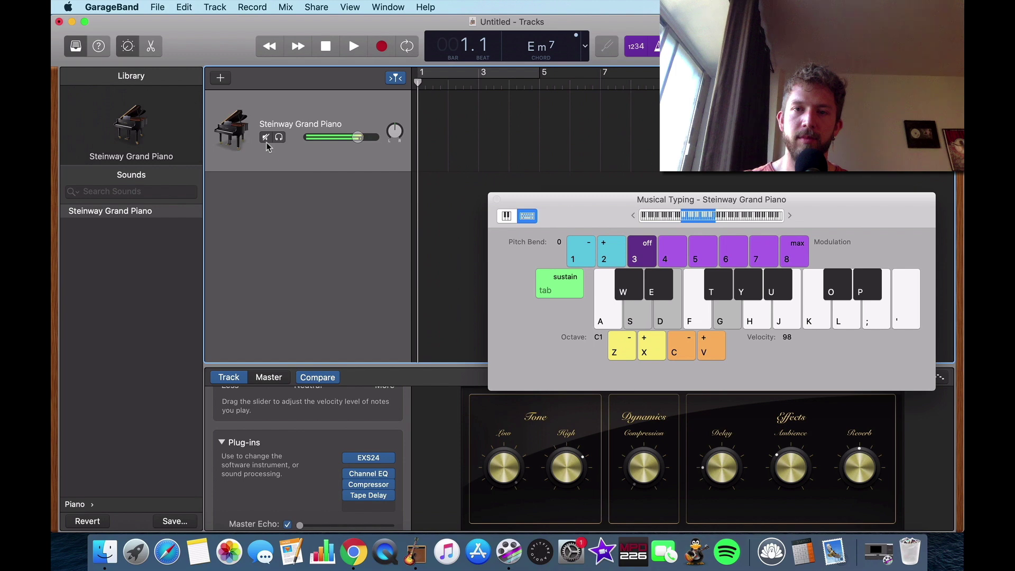
key("f")
key("k")
key("a")
key("f")
key("g")
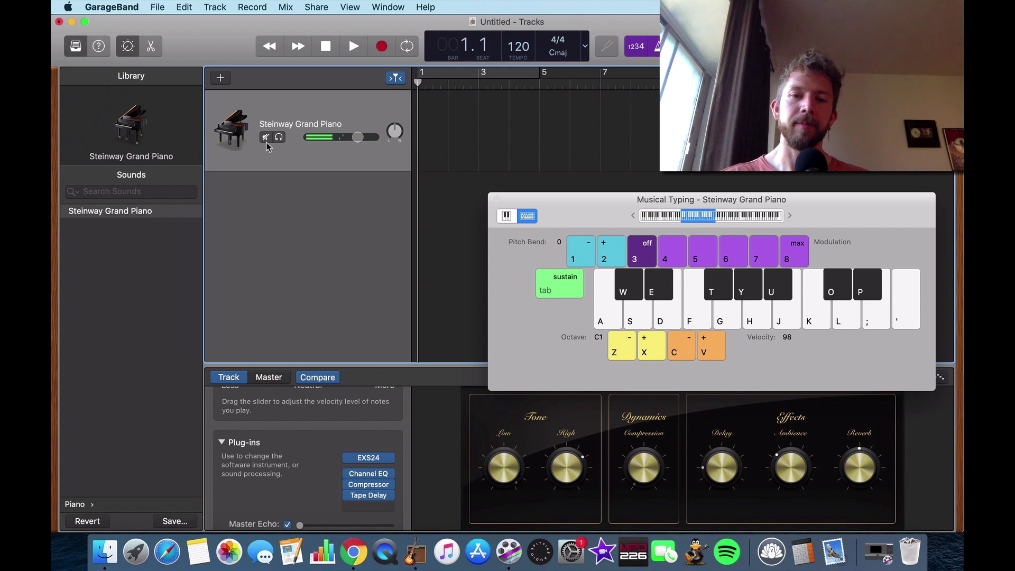
left_click(497, 200)
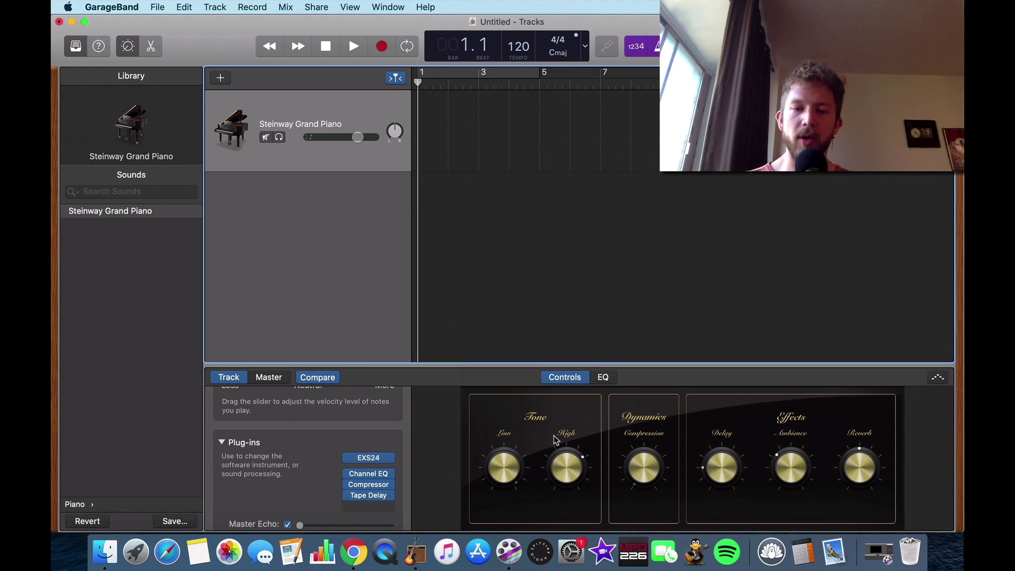
left_click(368, 505)
mouse_move(384, 490)
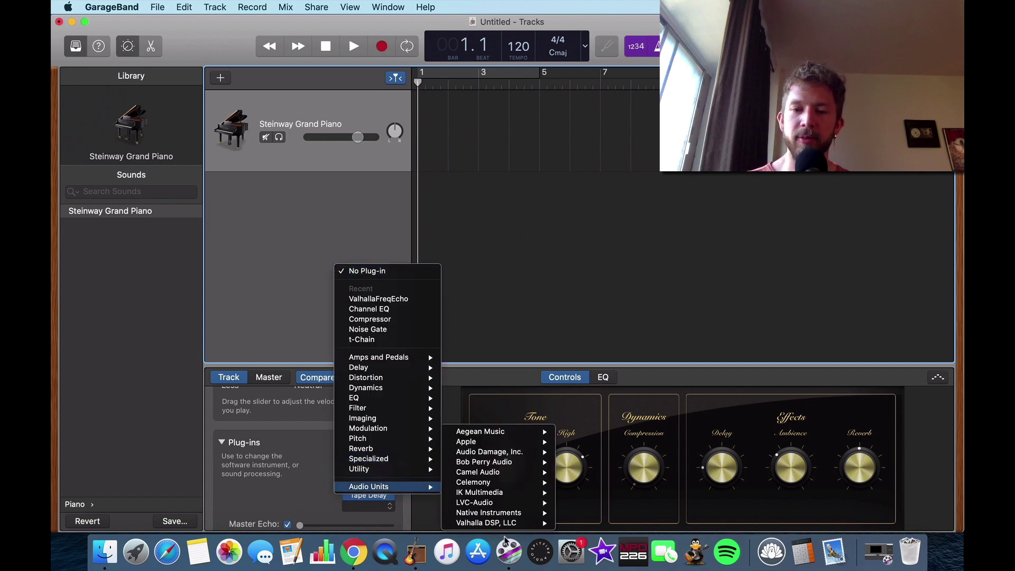
left_click(592, 323)
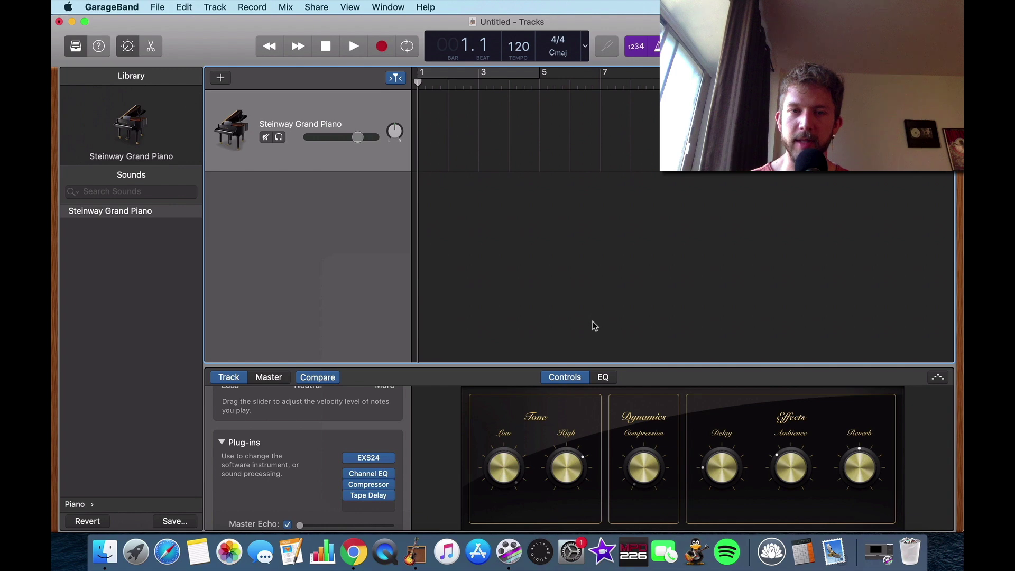
Add the Valhalla DSP ValhallaFreqEcho plug-in to the empty slot and set its delay to about 0.28 ms.
left_click(374, 510)
mouse_move(384, 487)
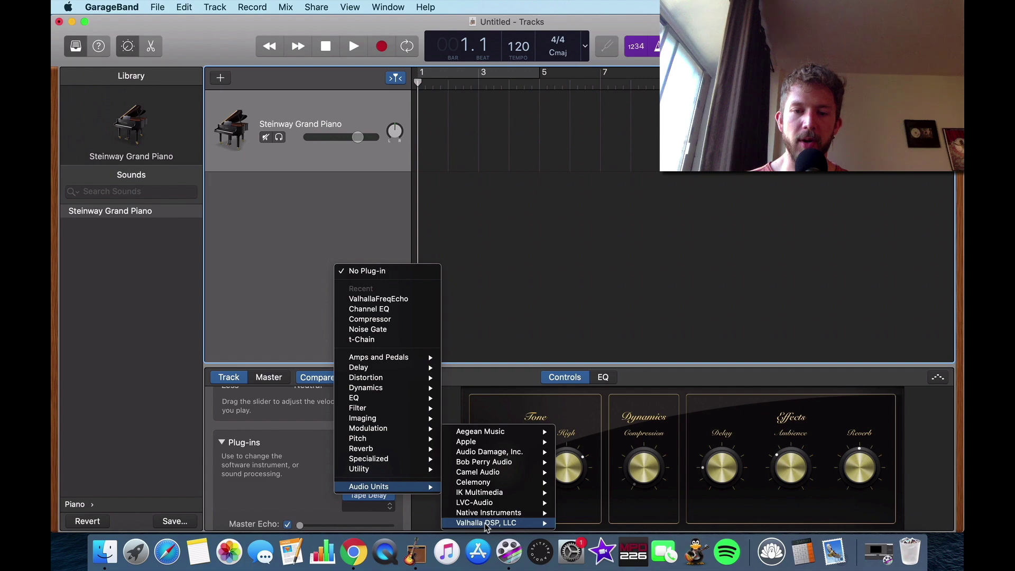
mouse_move(486, 523)
left_click(588, 527)
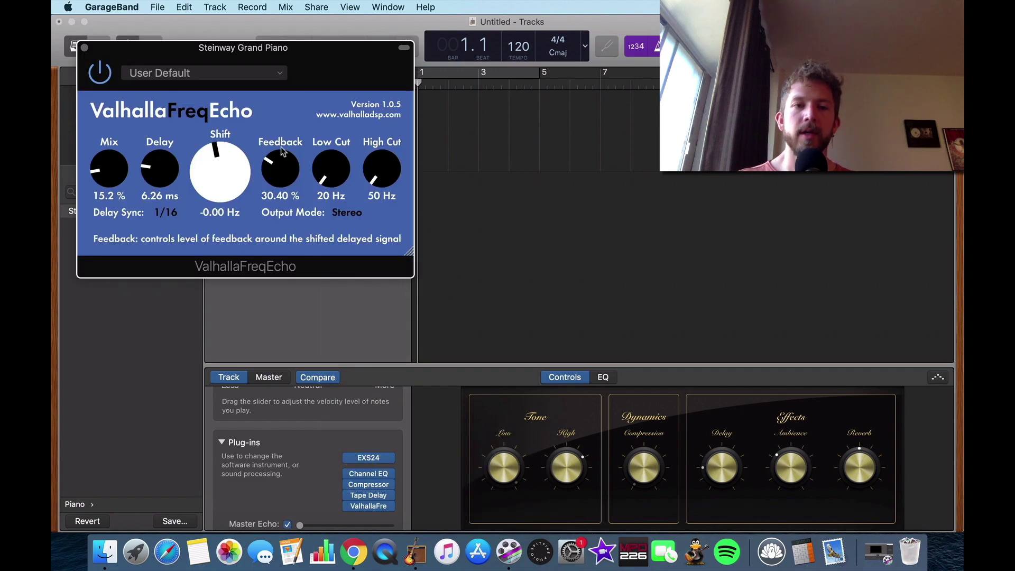
left_click_drag(370, 52, 549, 113)
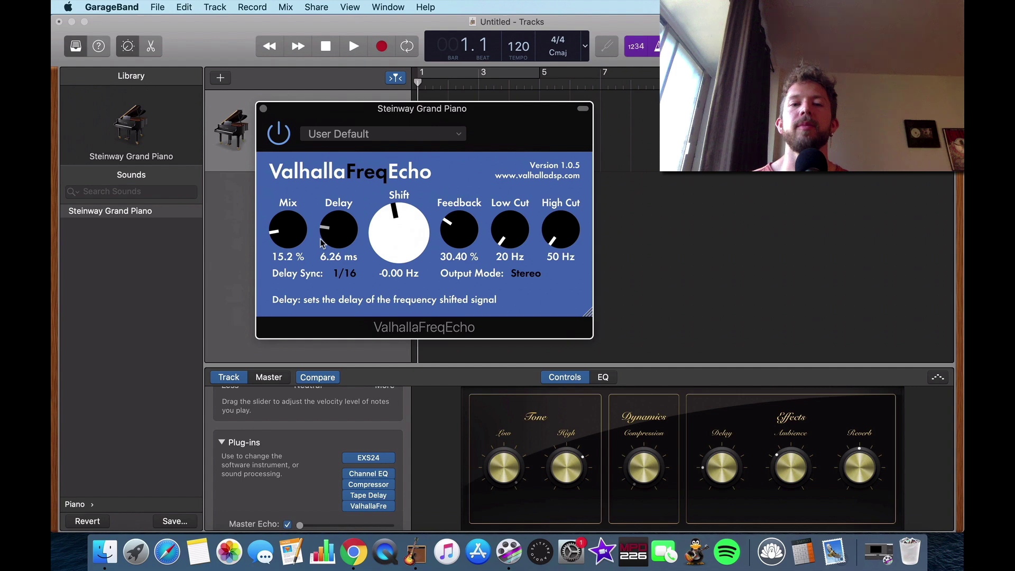
left_click_drag(329, 231, 329, 228)
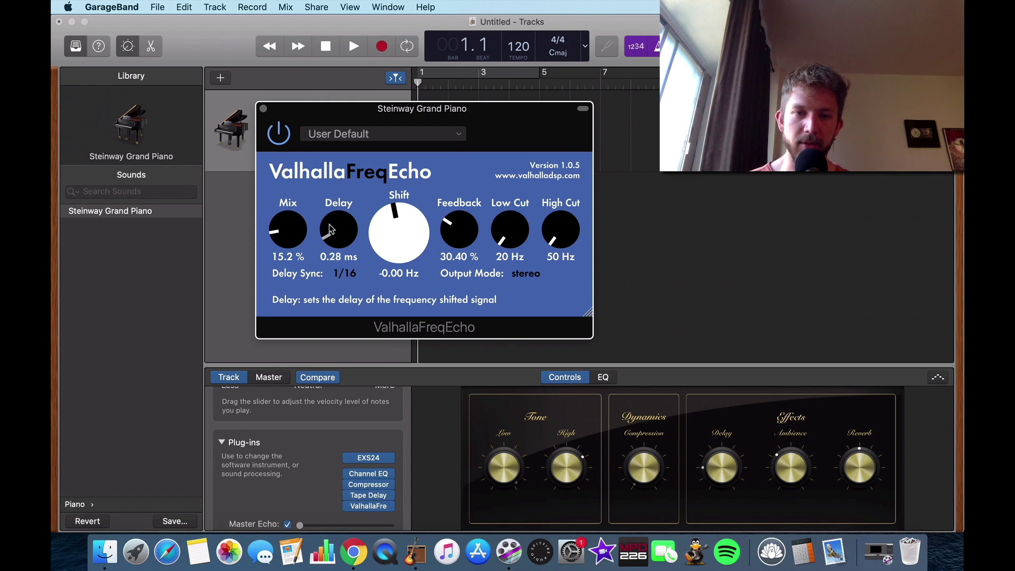
left_click(262, 109)
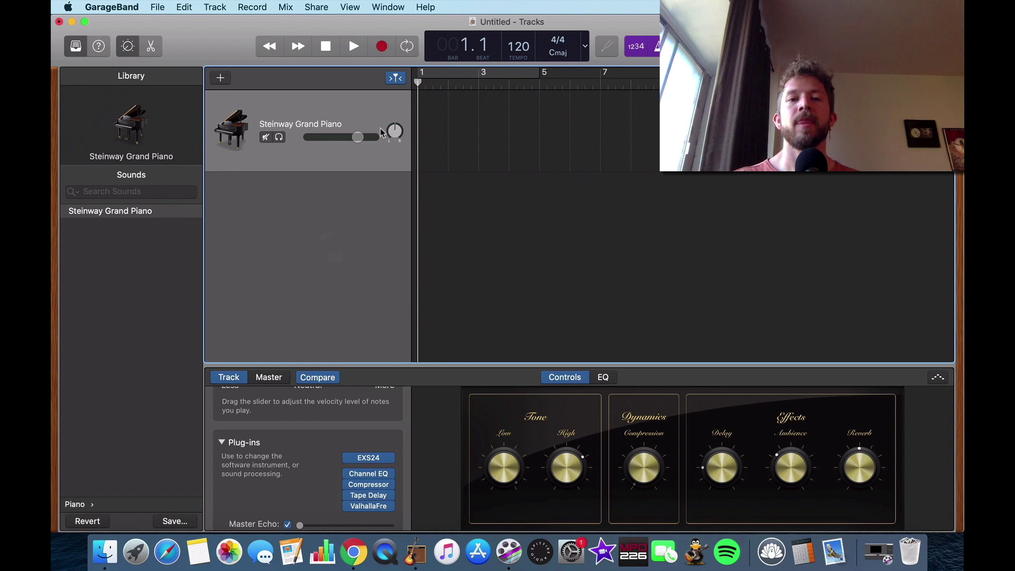
Duplicate the Steinway Grand Piano track so that a second track has the same instrument and effects.
right_click(359, 113)
left_click(385, 151)
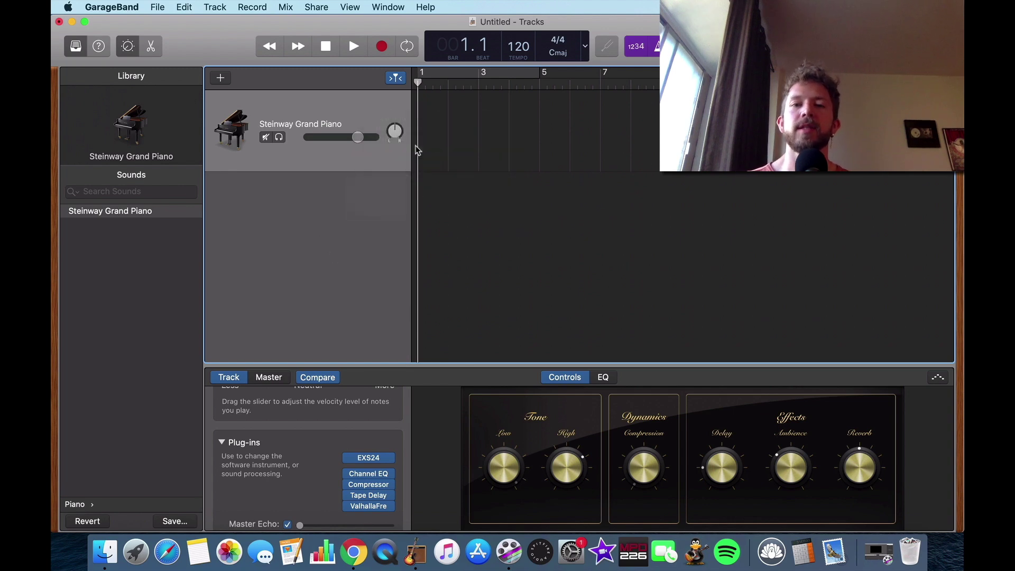
left_click(341, 97)
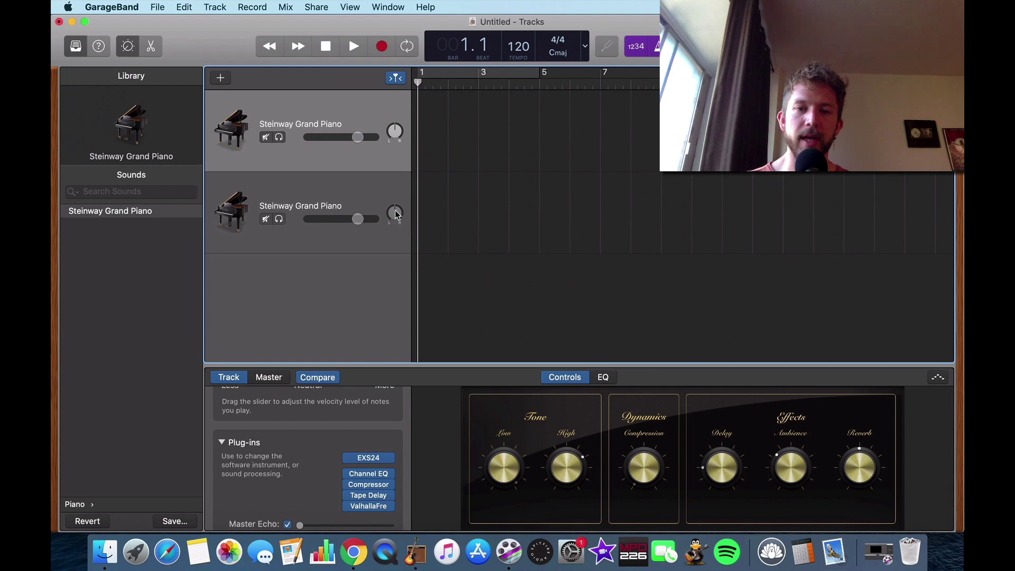
Pan the second Steinway Grand Piano track to -30 and the first one to about +31.
left_click(398, 188)
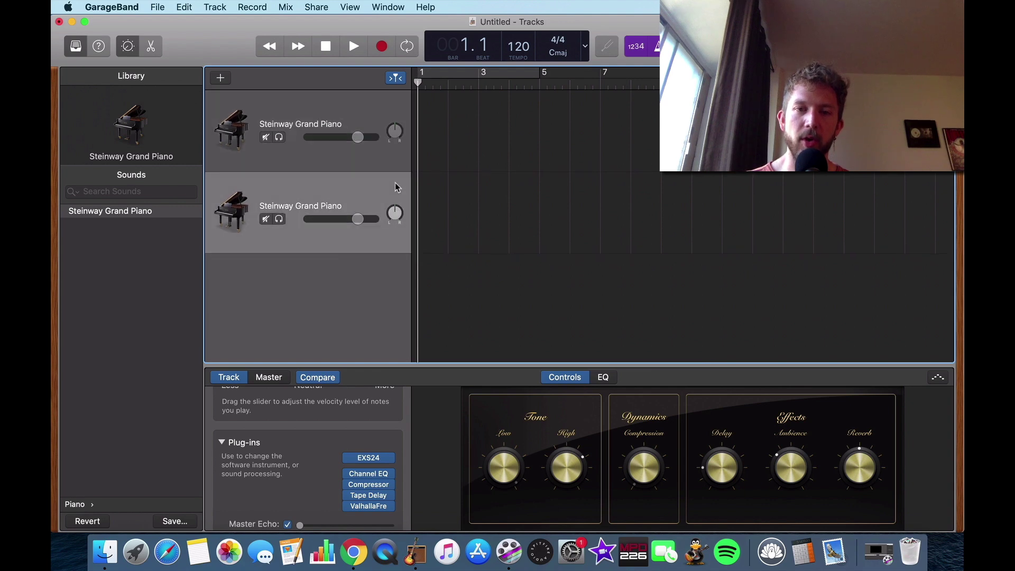
left_click(396, 213)
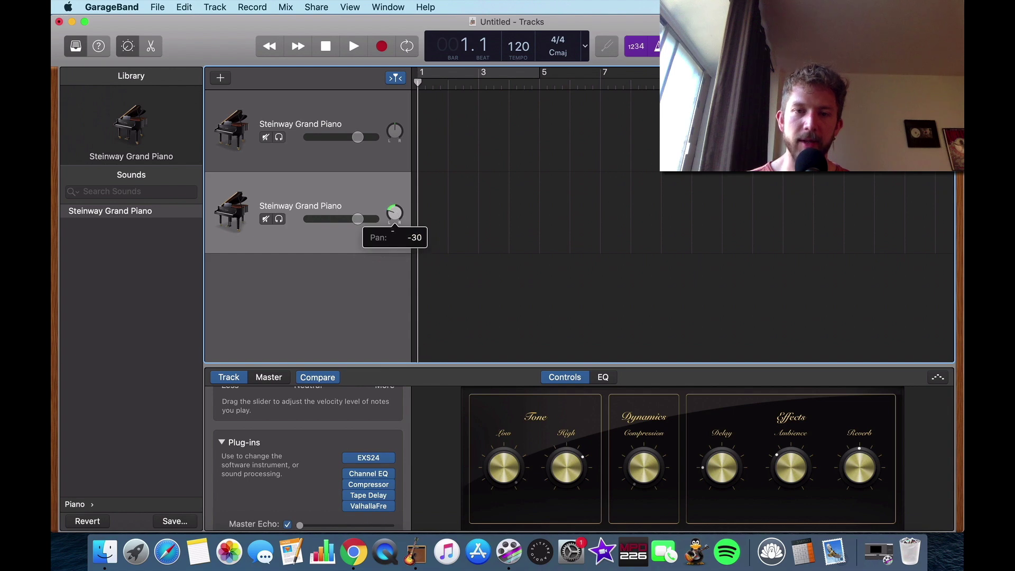
left_click_drag(394, 131, 394, 126)
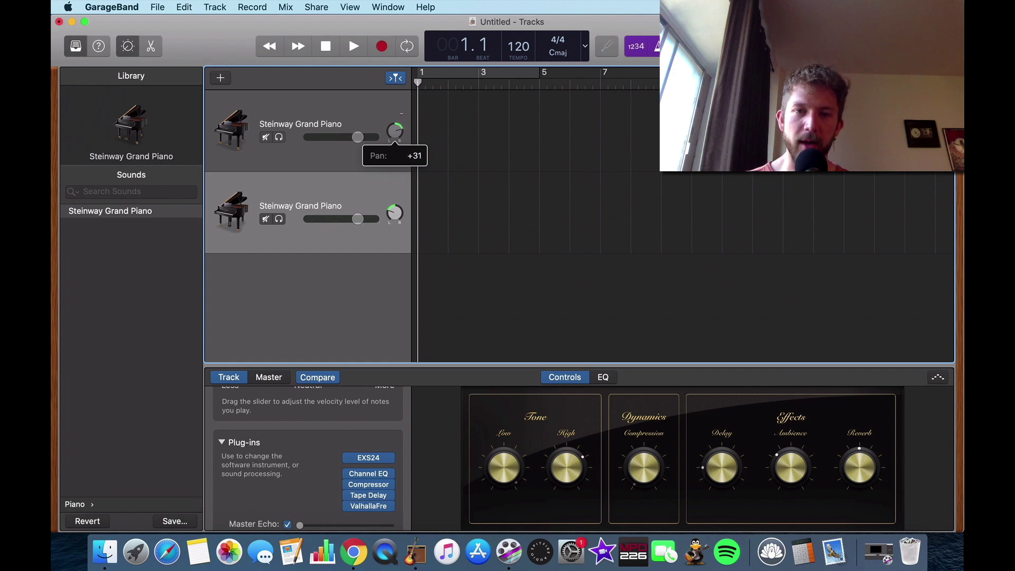
left_click_drag(397, 128, 399, 128)
scroll(400, 128, "up", 2)
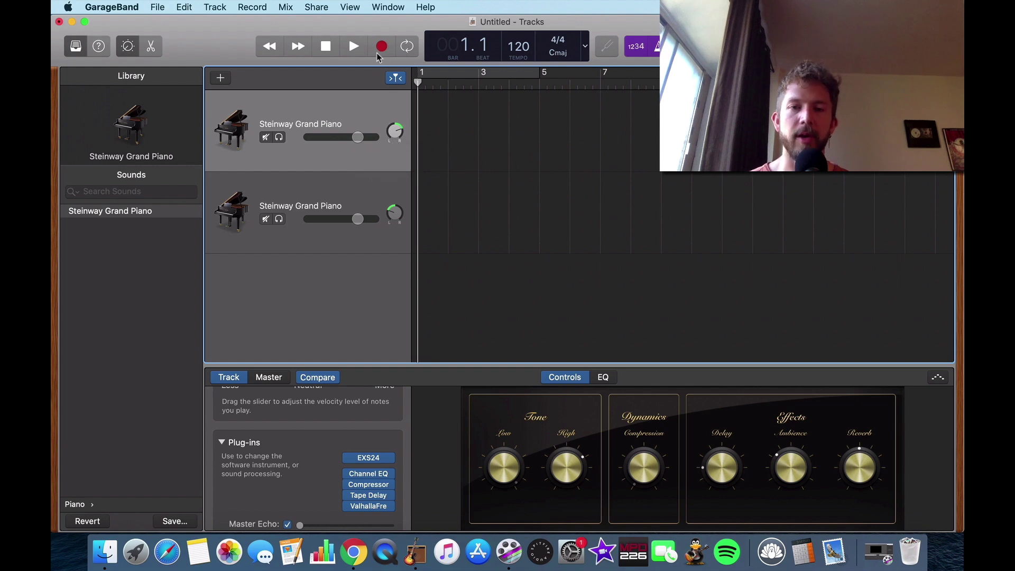
Open Musical Typing and play a C major chord in octave C1 to test the panned first piano track.
key("super+k")
key("a")
key("k")
key("d")
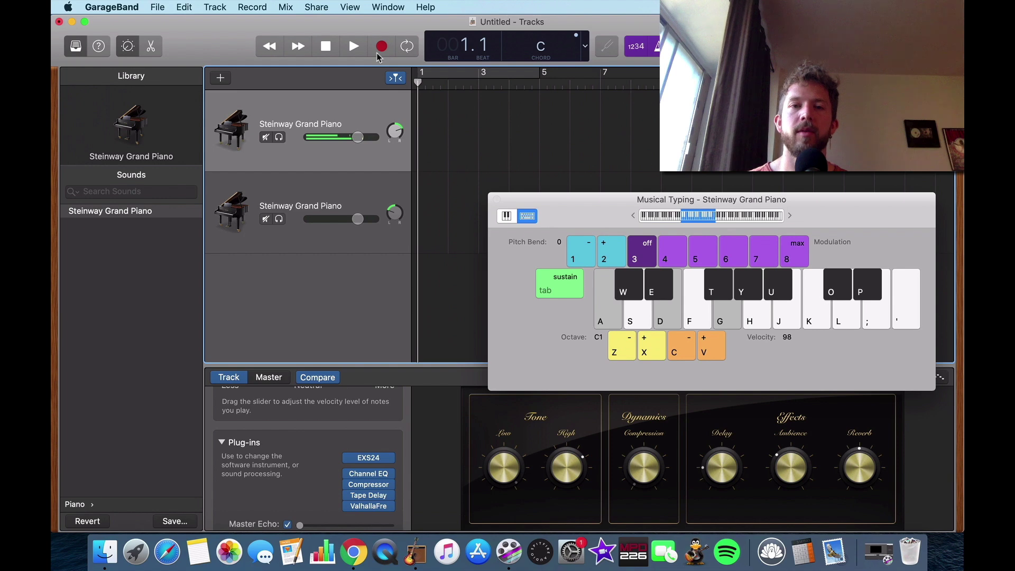
Start recording on the first Steinway Grand Piano track from bar 1 and play a passage moving through C, Dm7 and F-based chords in octave C1.
left_click(376, 52)
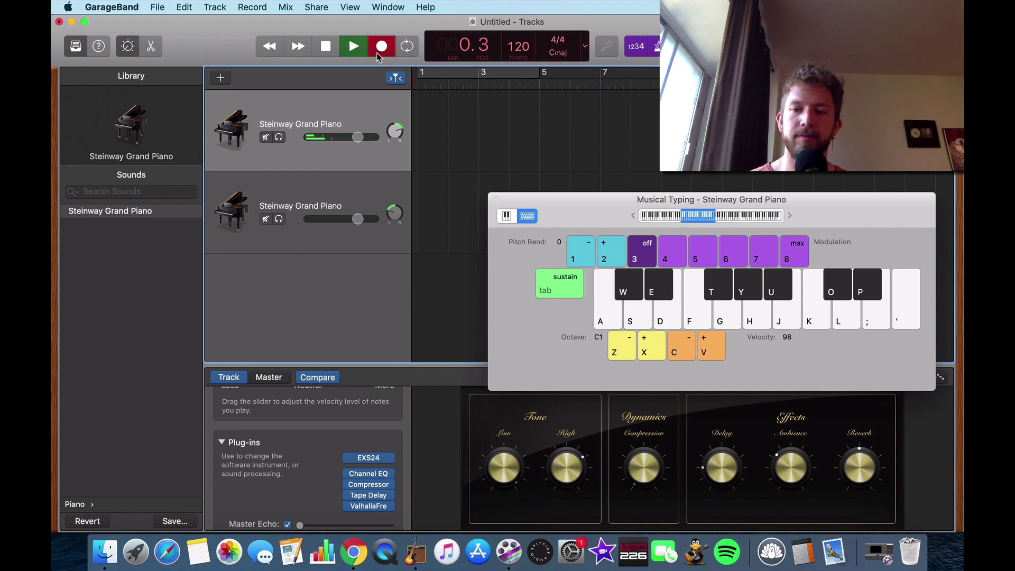
key("a")
key("d")
key("g")
key("l")
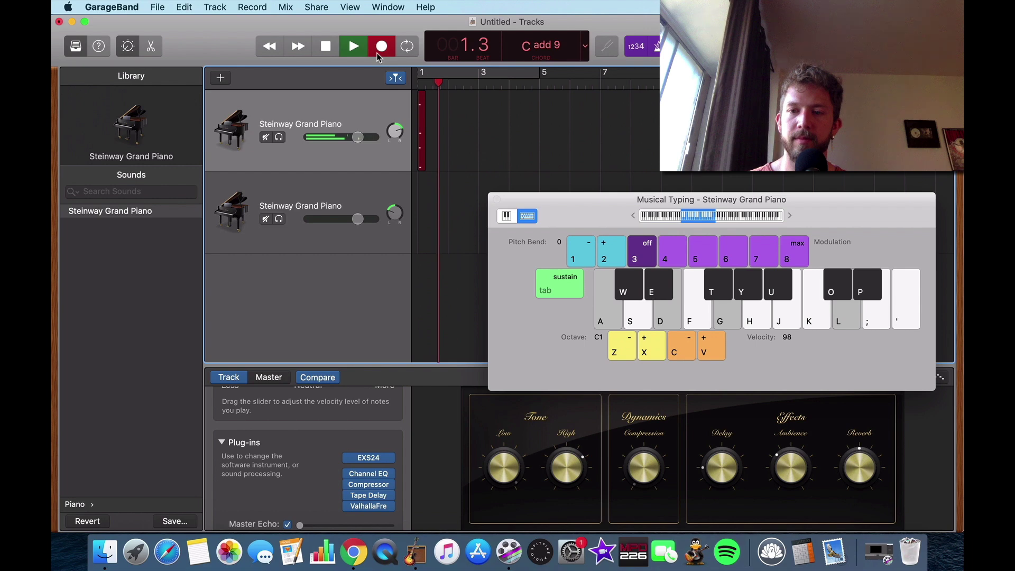
key("k")
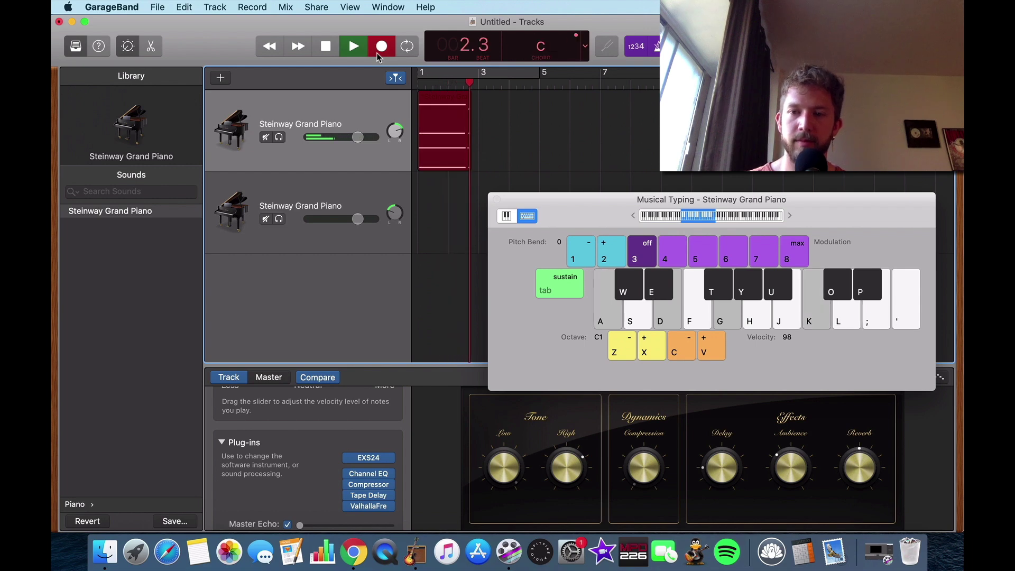
key("j")
key("h")
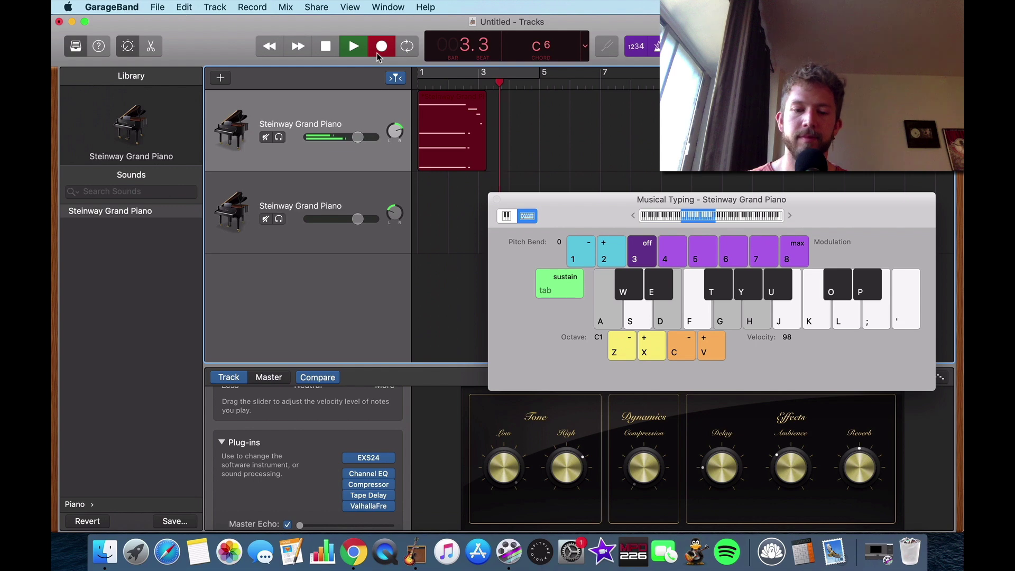
key("s")
key("f")
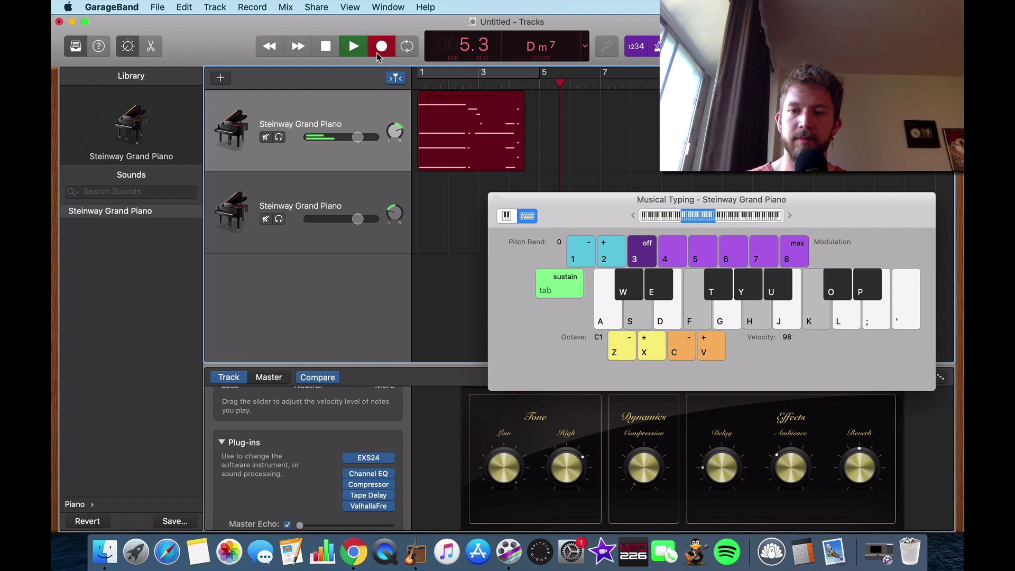
key("l")
key("a")
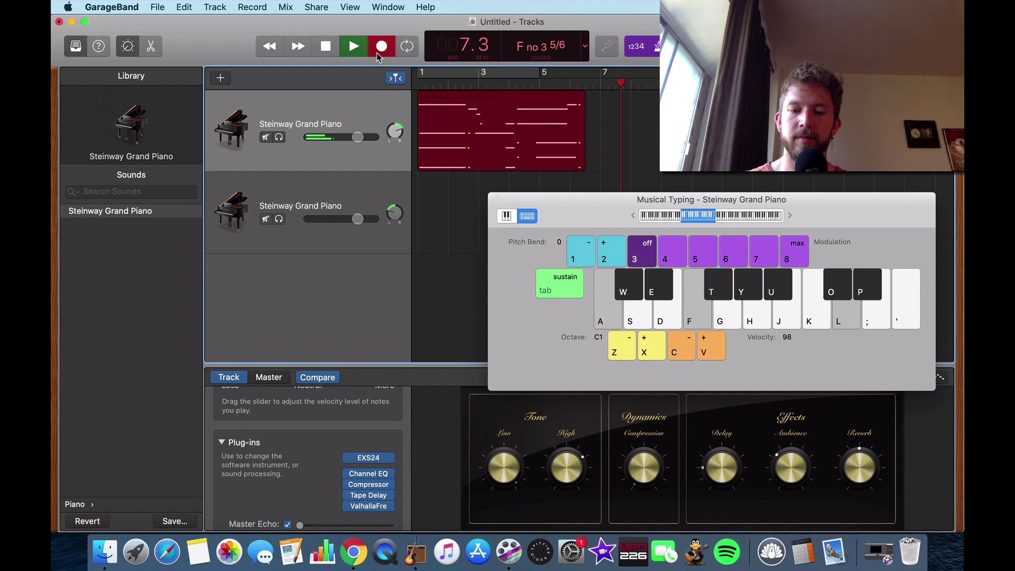
key("h")
key("k")
key("j")
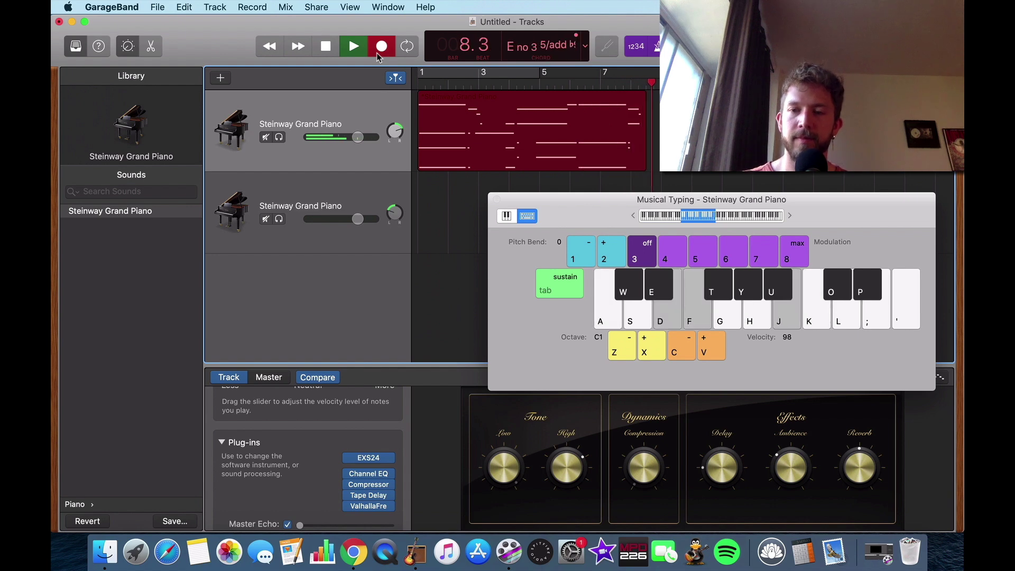
key("f")
key("k")
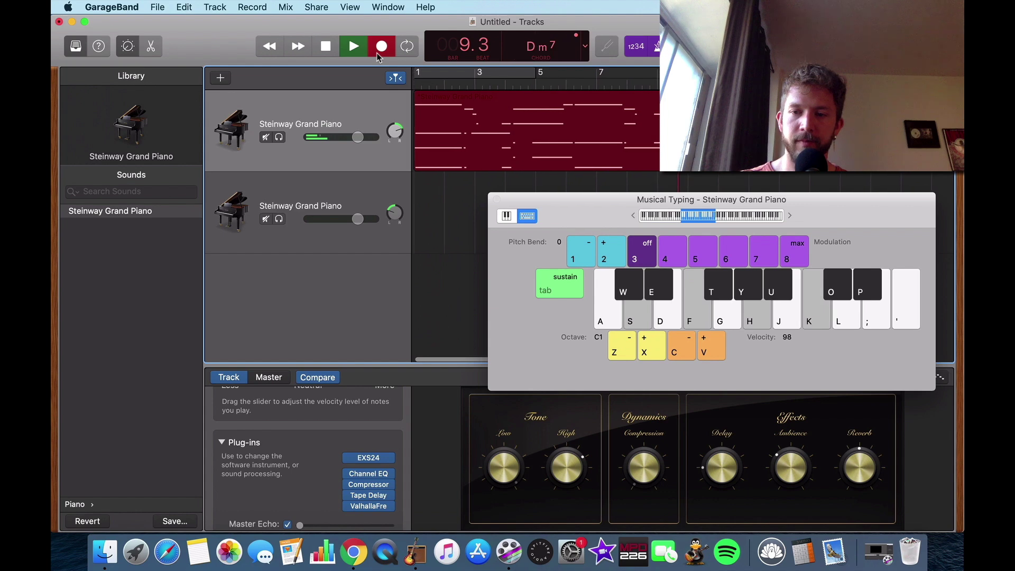
Continue the take with C, Cmaj7, Dm7, Em7, Dm7 and Cmaj7 chords, close Musical Typing, and stop recording in bar 16.
key("a")
key("d")
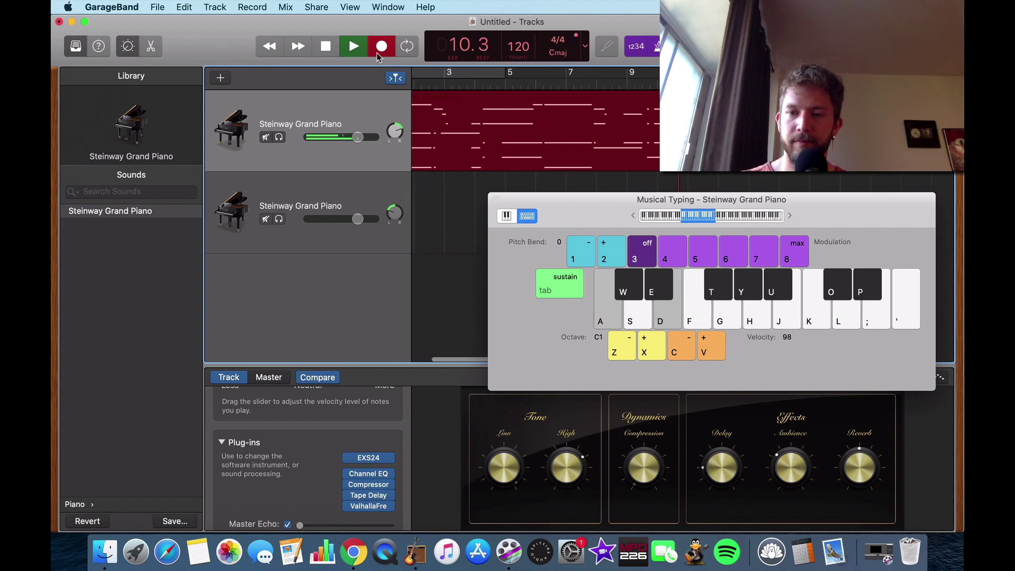
key("g")
key("k")
key("j")
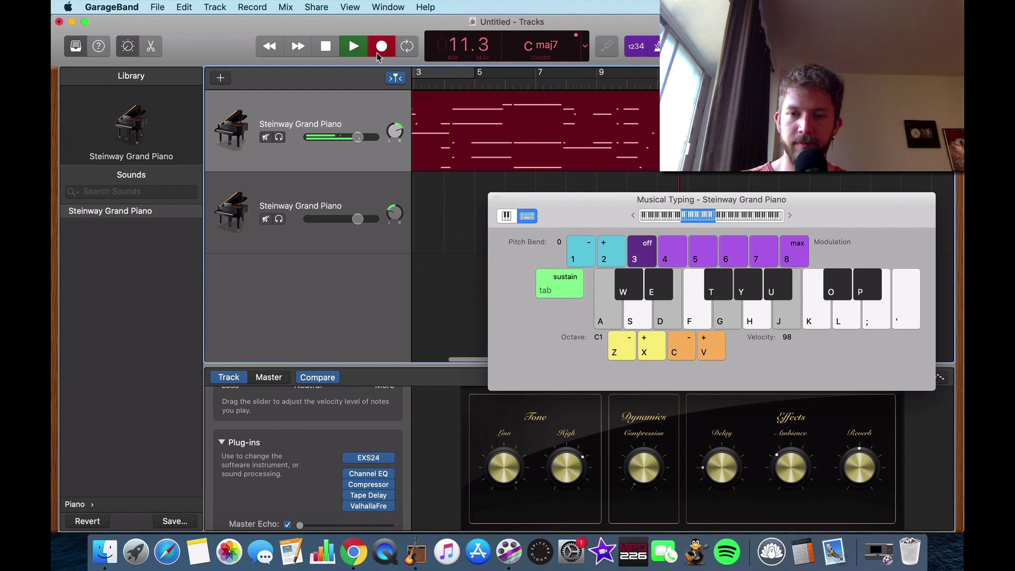
key("s")
key("f")
key("h")
key("k")
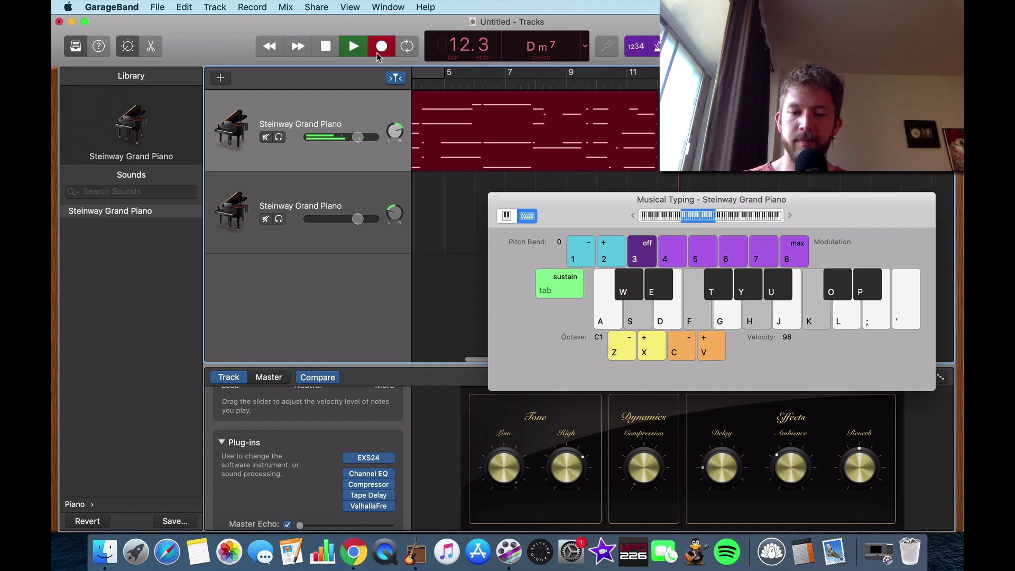
key("d")
key("g")
key("j")
key("l")
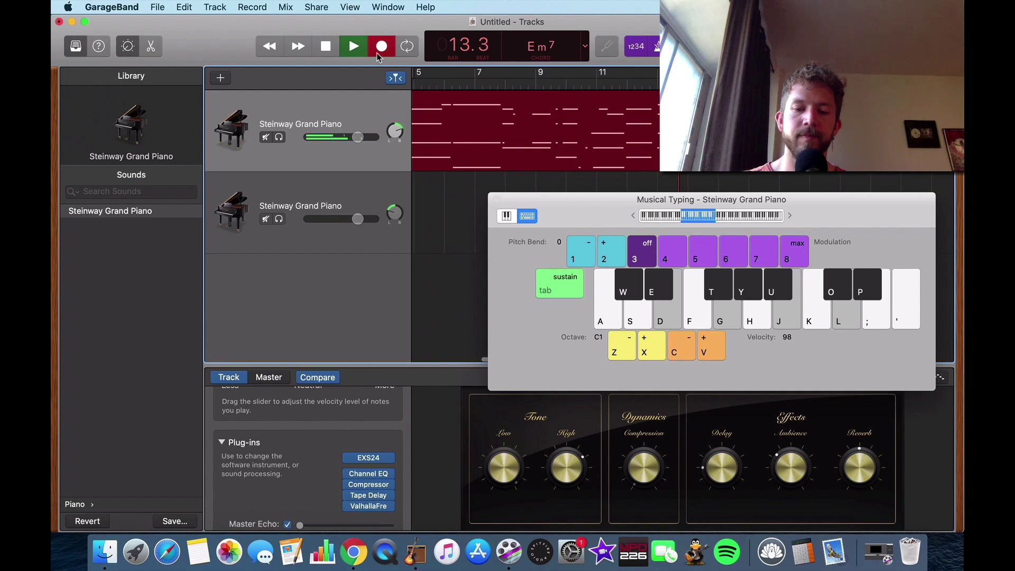
key("s")
key("f")
key("h")
key("k")
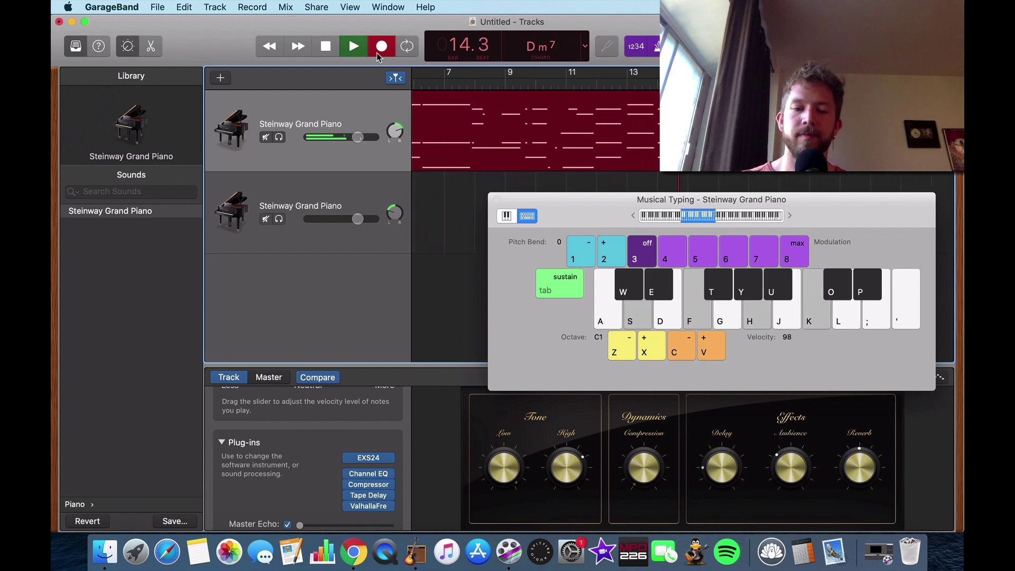
key("a")
key("d")
key("g")
key("j")
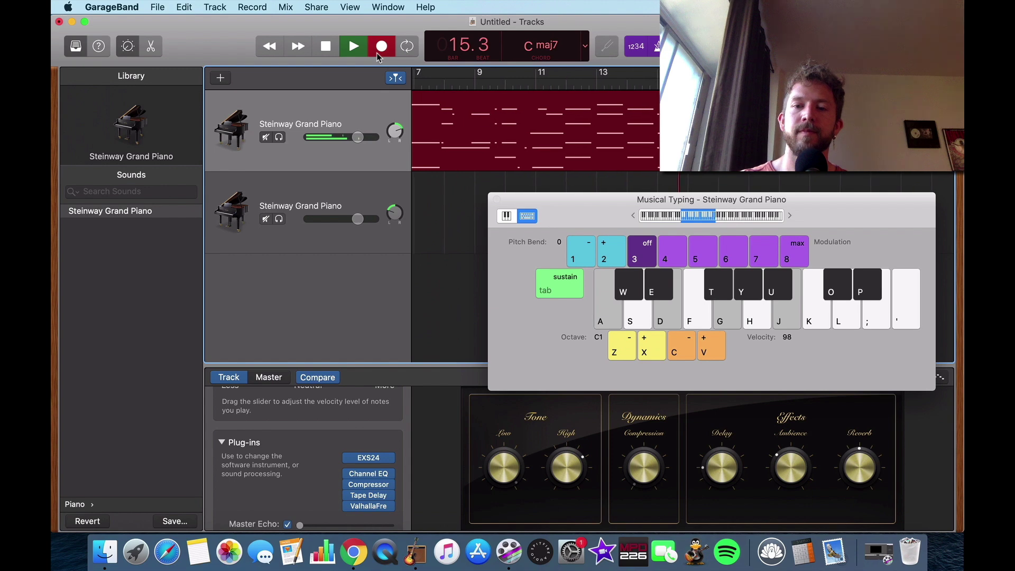
left_click(497, 200)
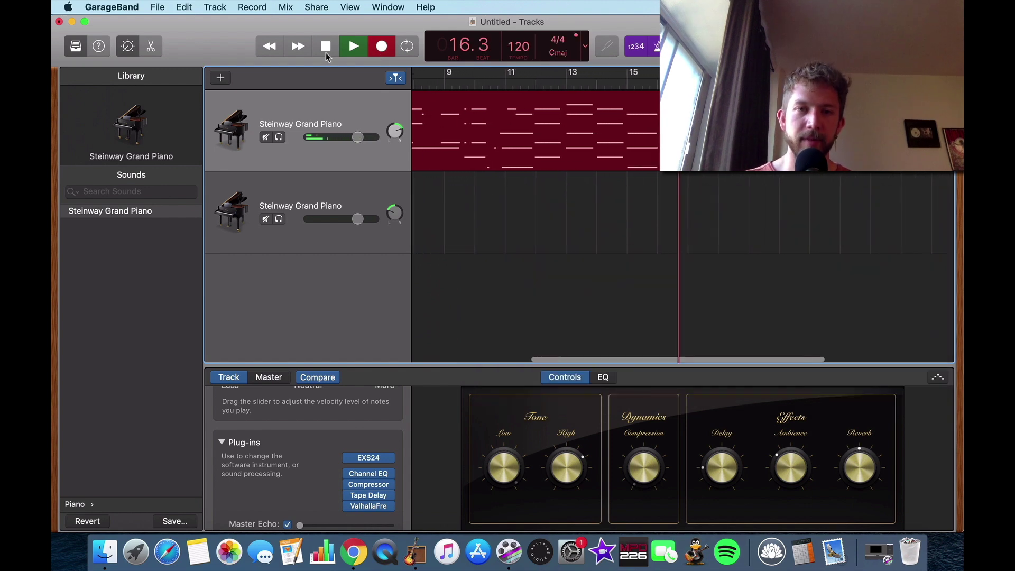
left_click(326, 46)
Copy the recorded piano region onto the second Steinway Grand Piano track so that it also starts at bar 1.
left_click(354, 46)
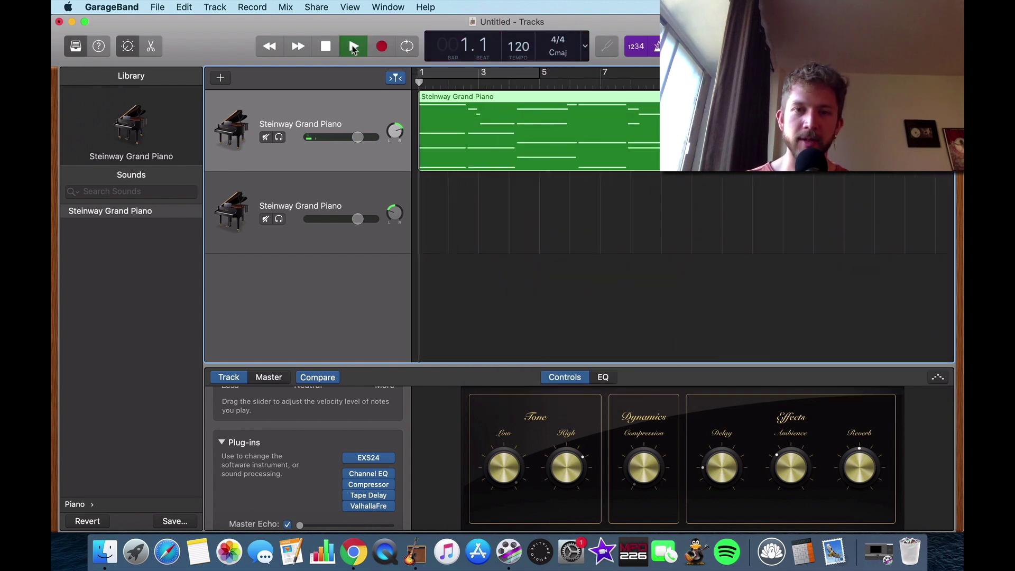
right_click(469, 115)
left_click(362, 184)
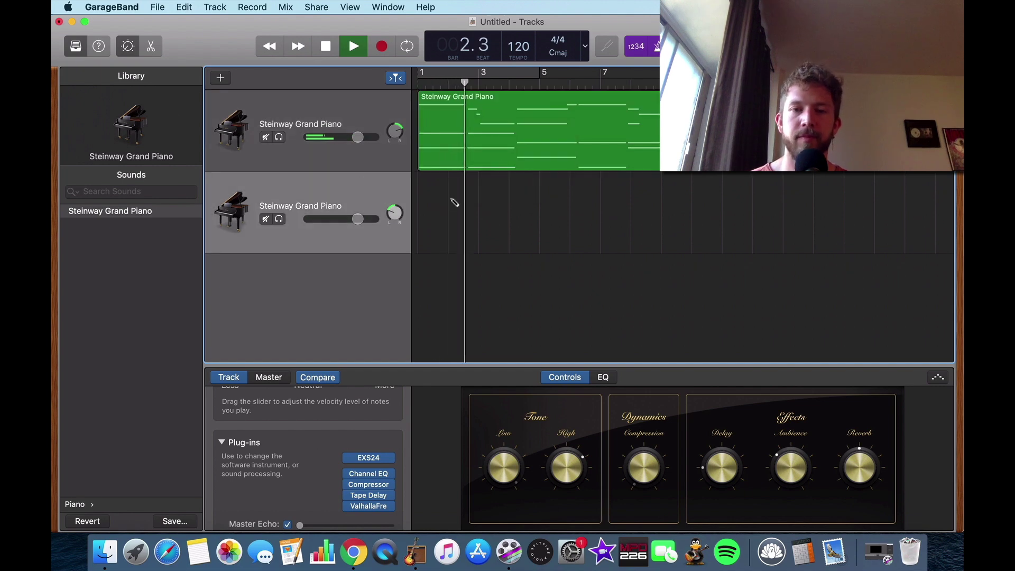
key("super+v")
left_click_drag(511, 195, 445, 195)
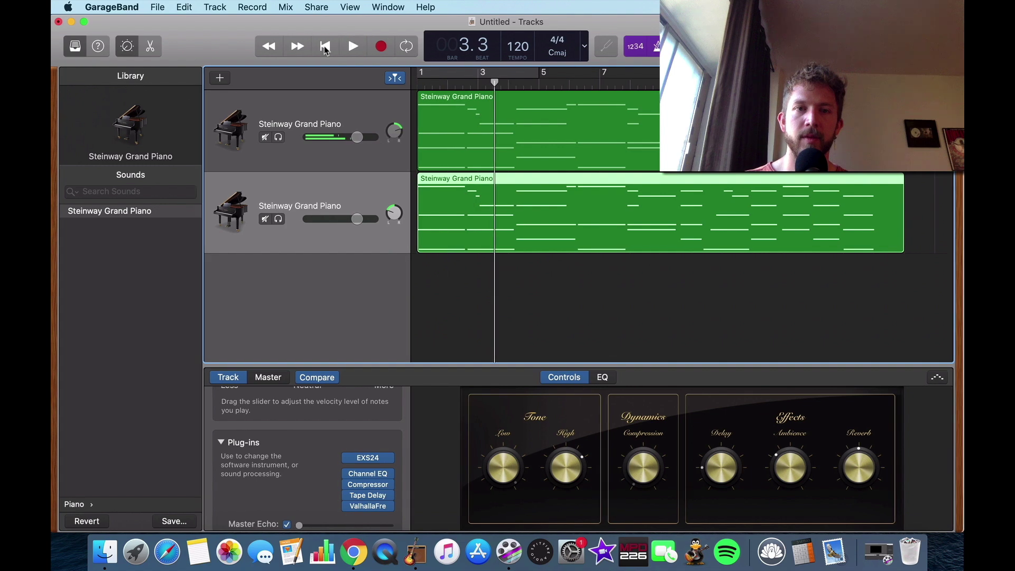
Play both panned piano tracks together from the beginning, and stop playback after a moment.
left_click(353, 46)
left_click(352, 47)
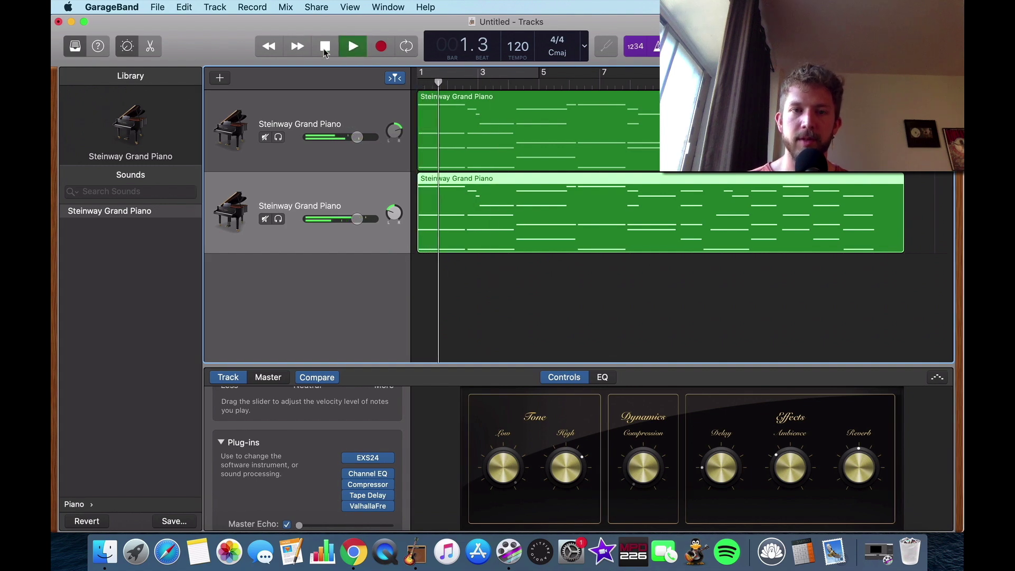
left_click(325, 47)
Lower the volume of both Steinway Grand Piano tracks to about -5.0 dB.
left_click_drag(352, 140, 337, 141)
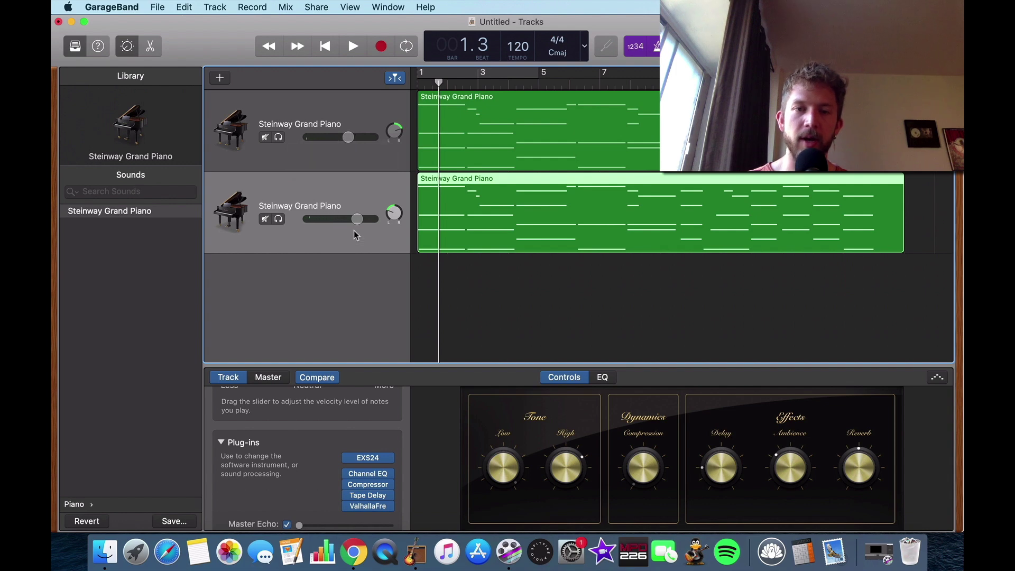
left_click_drag(357, 218, 335, 225)
left_click_drag(347, 136, 343, 137)
left_click_drag(348, 219, 343, 218)
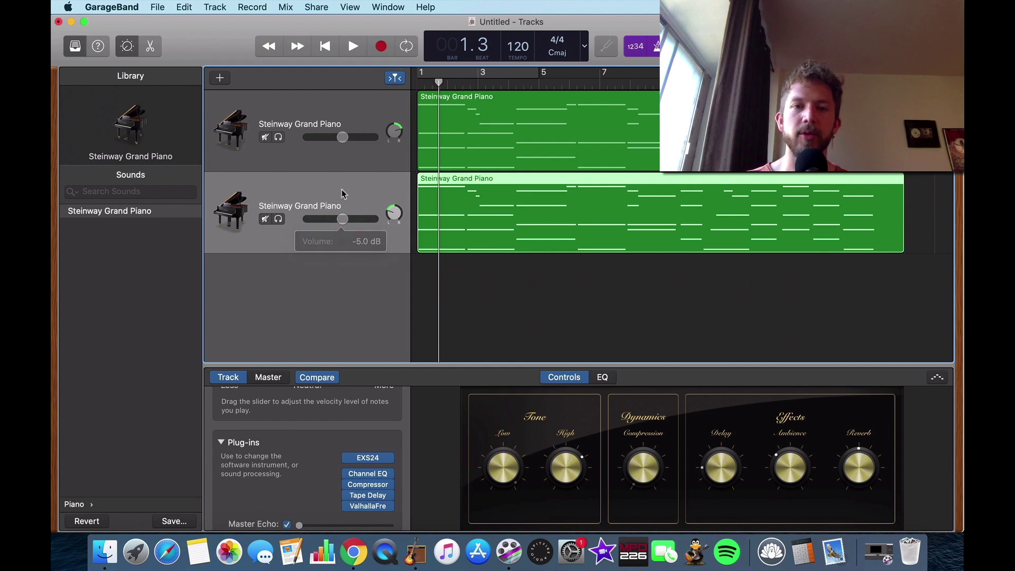
Remove the Compressor plug-in from the first Steinway Grand Piano track.
left_click(358, 104)
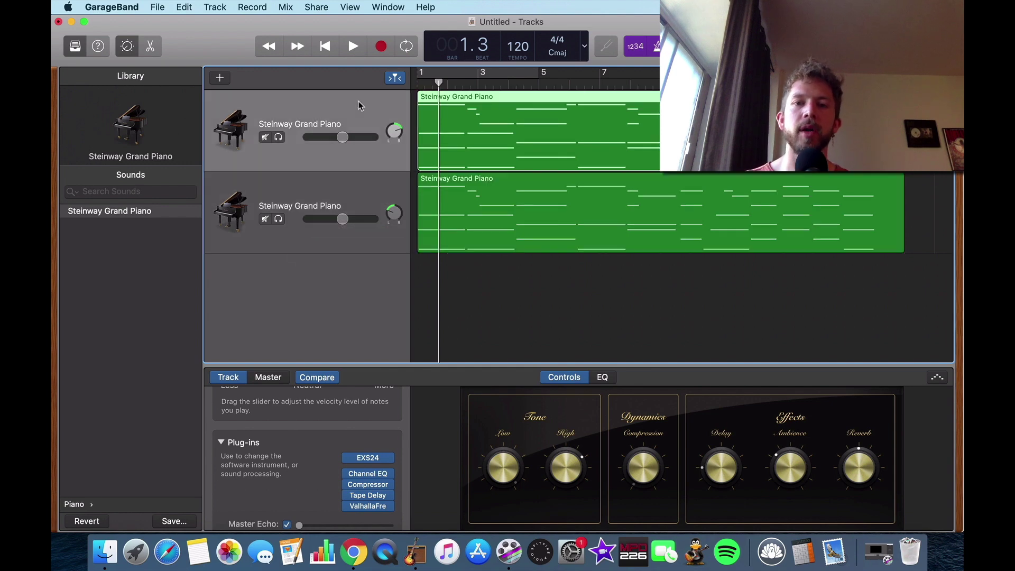
left_click(349, 484)
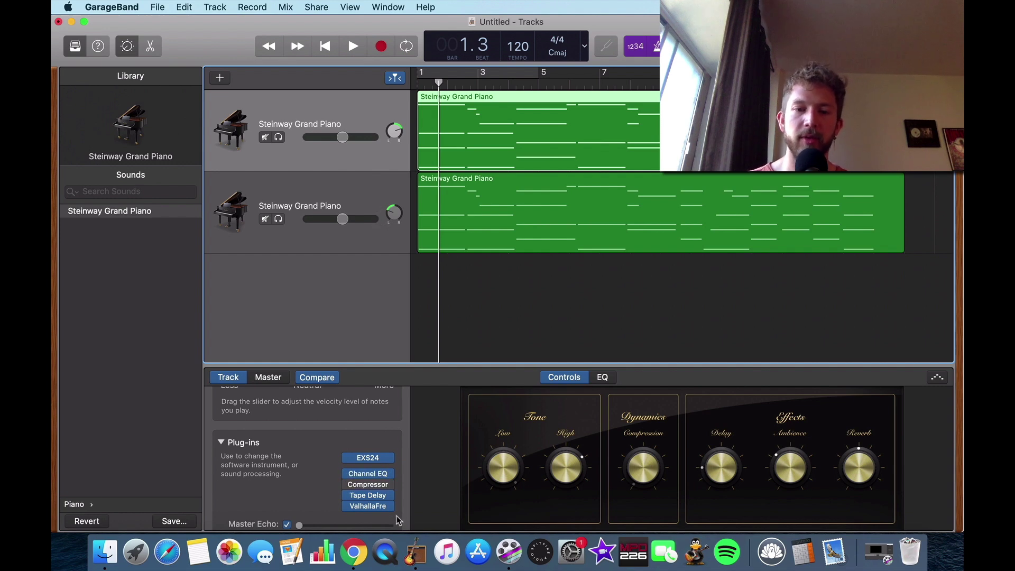
left_click(390, 484)
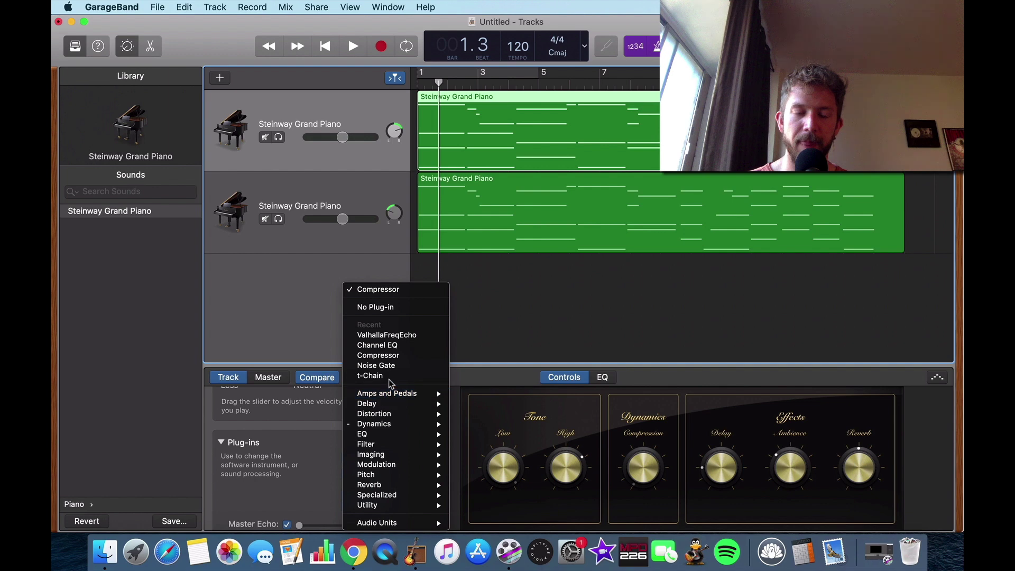
left_click(375, 307)
left_click_drag(368, 492, 370, 495)
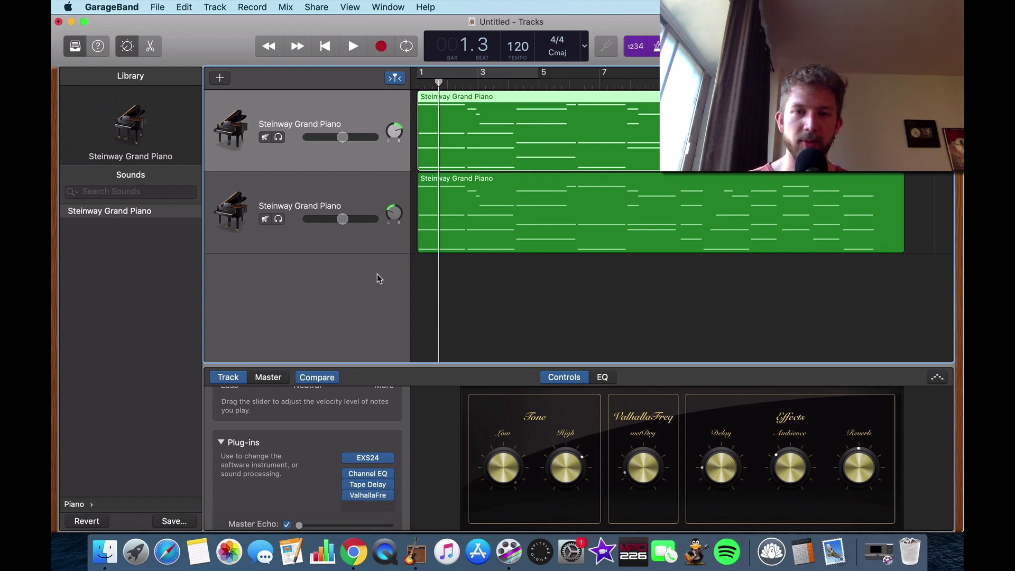
Reopen Musical Typing, return the playhead to the start, and play C add 9 and C sus2 chords to hear the first track without compression.
key("super+k")
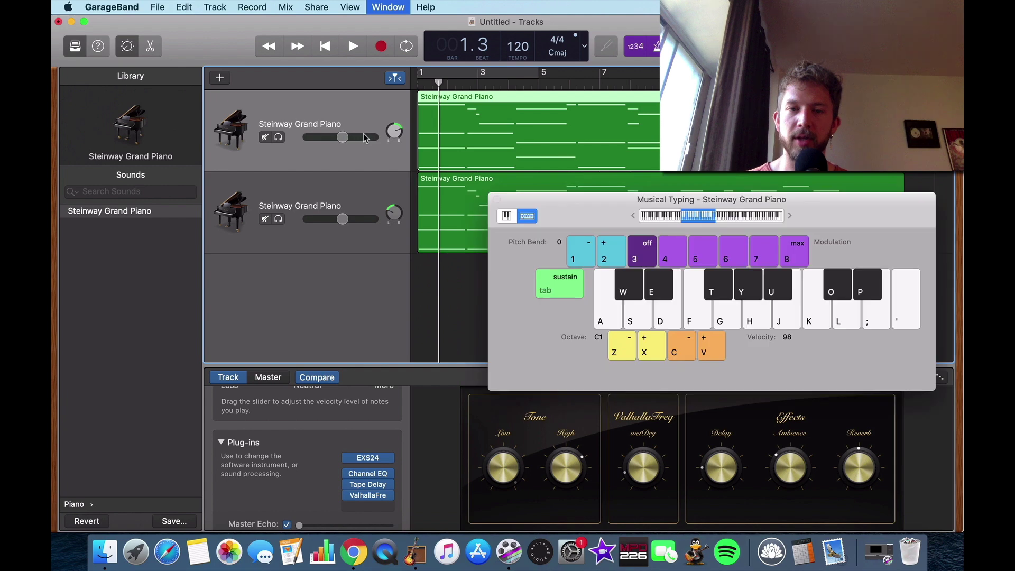
key("k")
key("a")
key("g")
key("k")
key("d")
key("l")
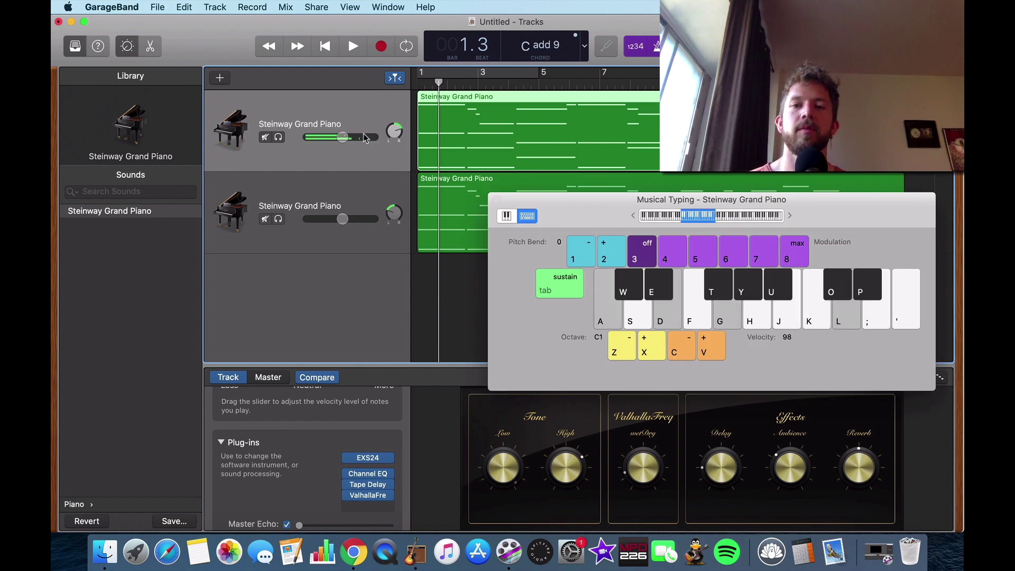
key("s")
left_click(324, 46)
key("a")
key("g")
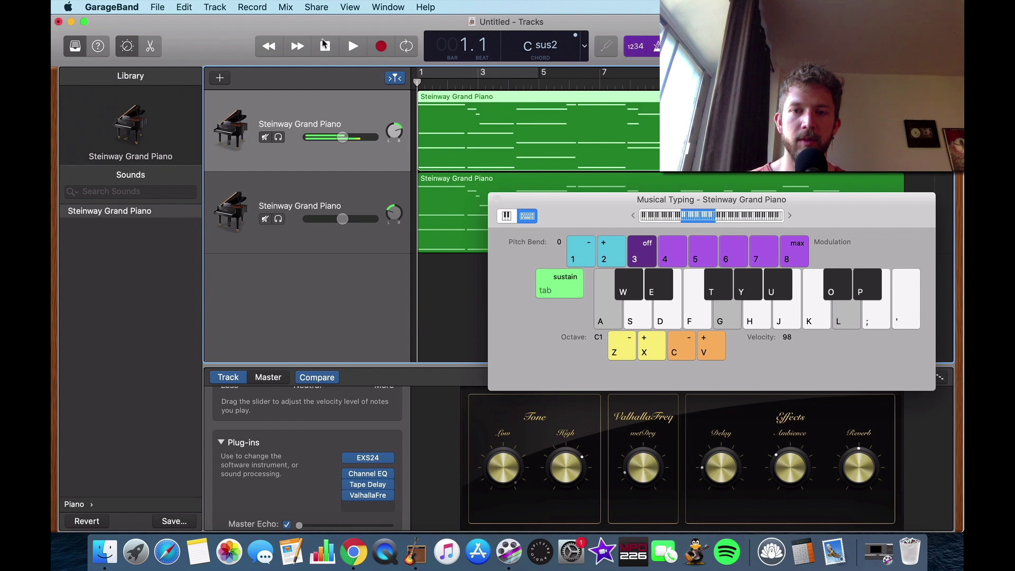
key("d")
key("k")
key("s")
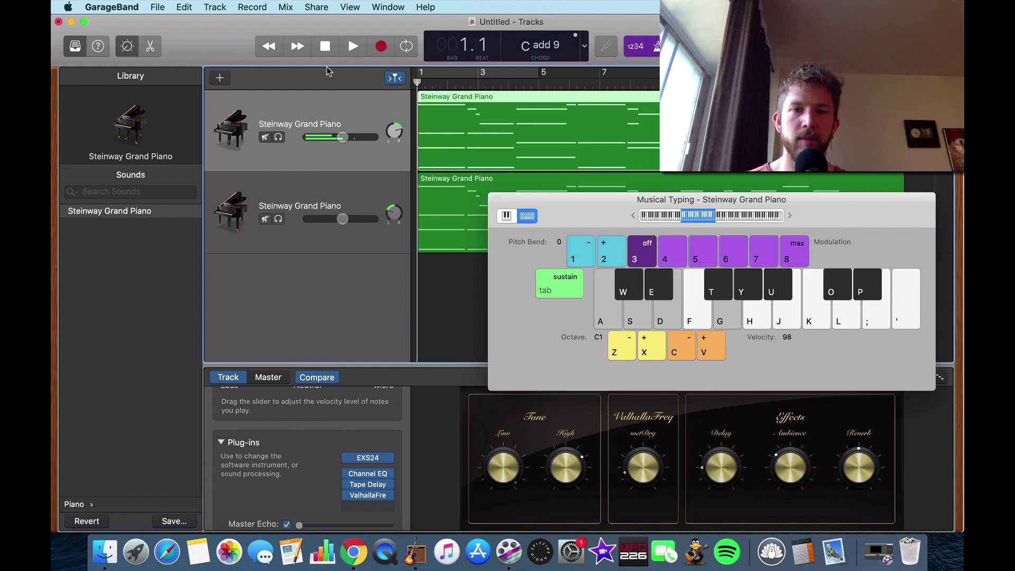
Raise the second track's volume very slightly, and play C5, C, C sus2 and Cmaj7-type chords to test the first piano track further.
left_click(342, 218)
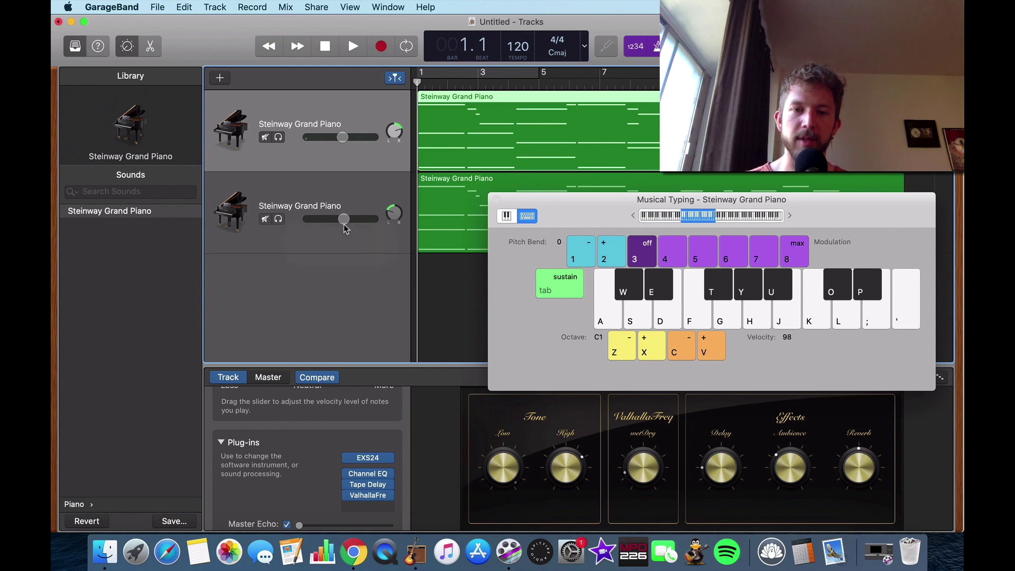
key("a")
key("g")
key("k")
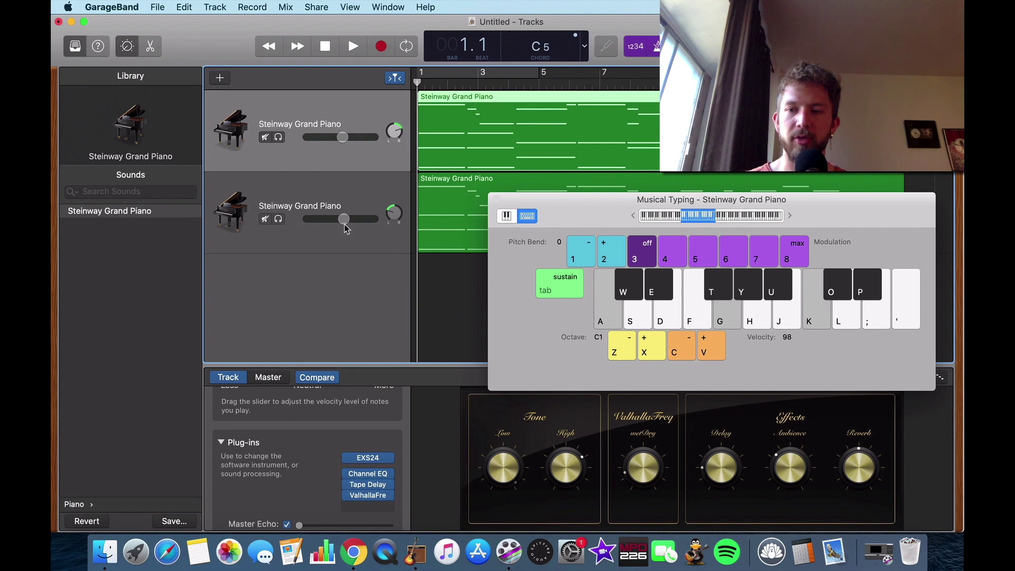
key("d")
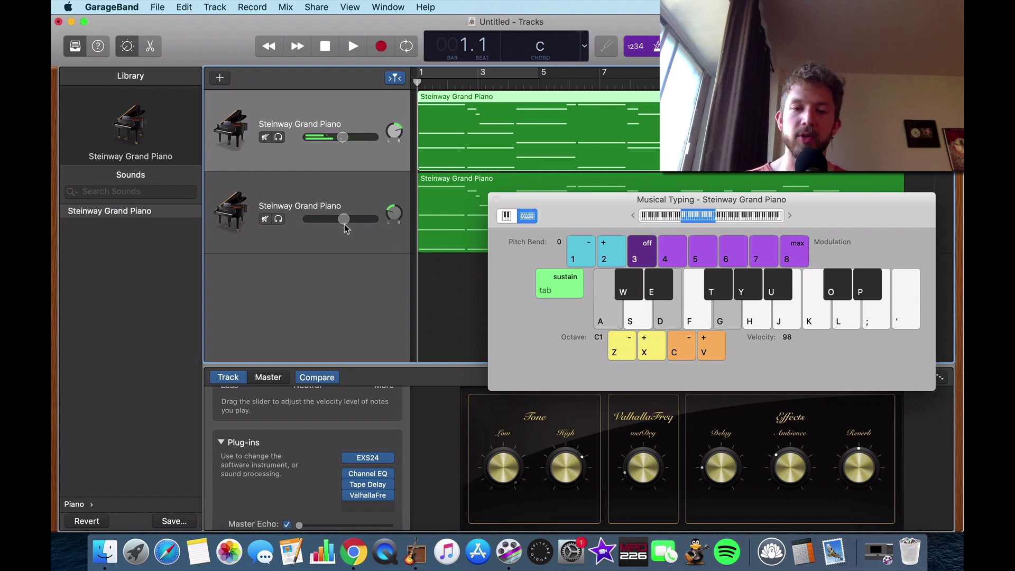
key("a")
key("g")
key("l")
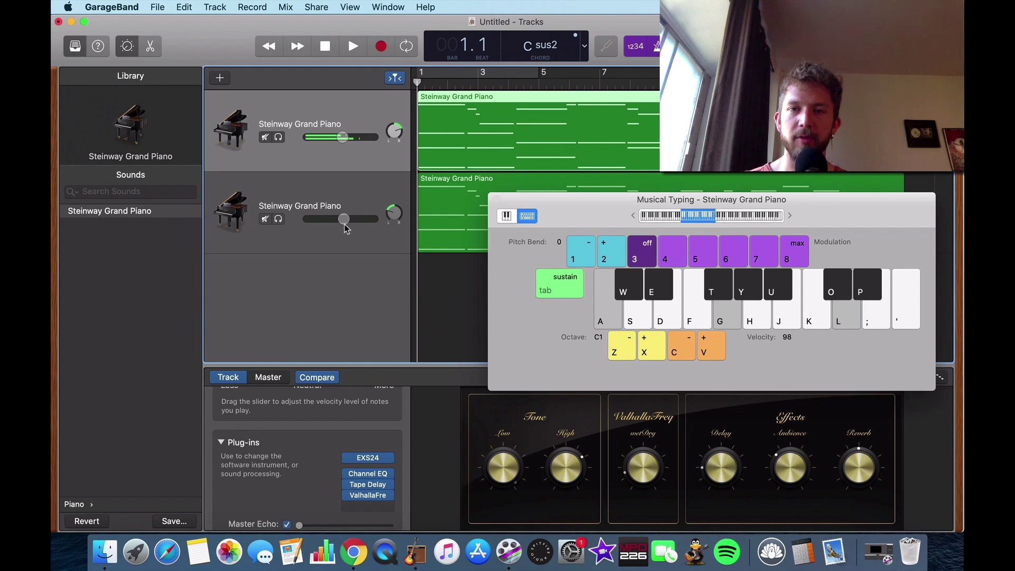
key("a")
key("g")
key("k")
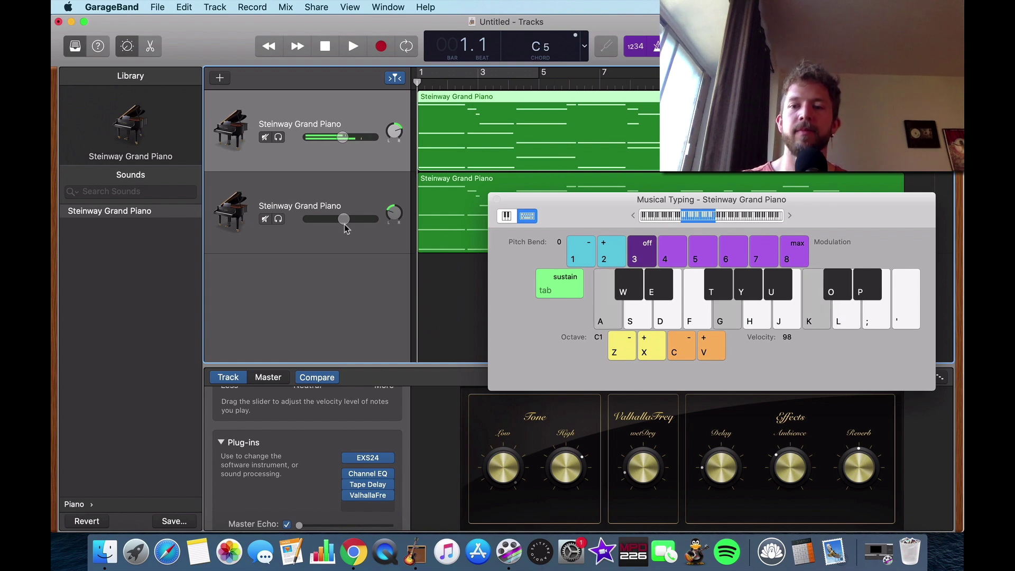
key("j")
key("d")
key("s")
key("a")
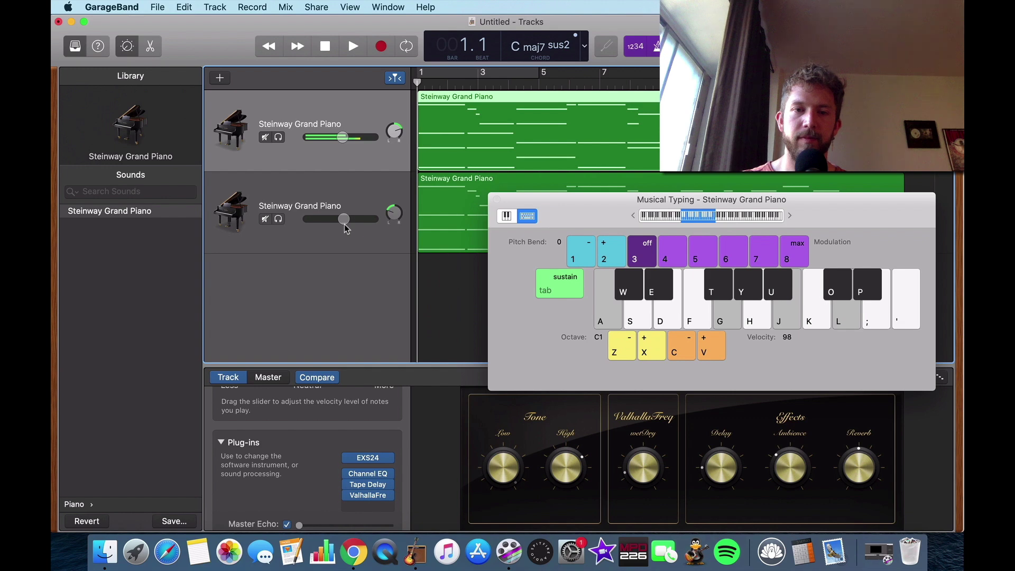
Play C add 9 and C maj7 sus2 chords to hear the first piano track without compression, and close Musical Typing.
key("d")
key("k")
key("s")
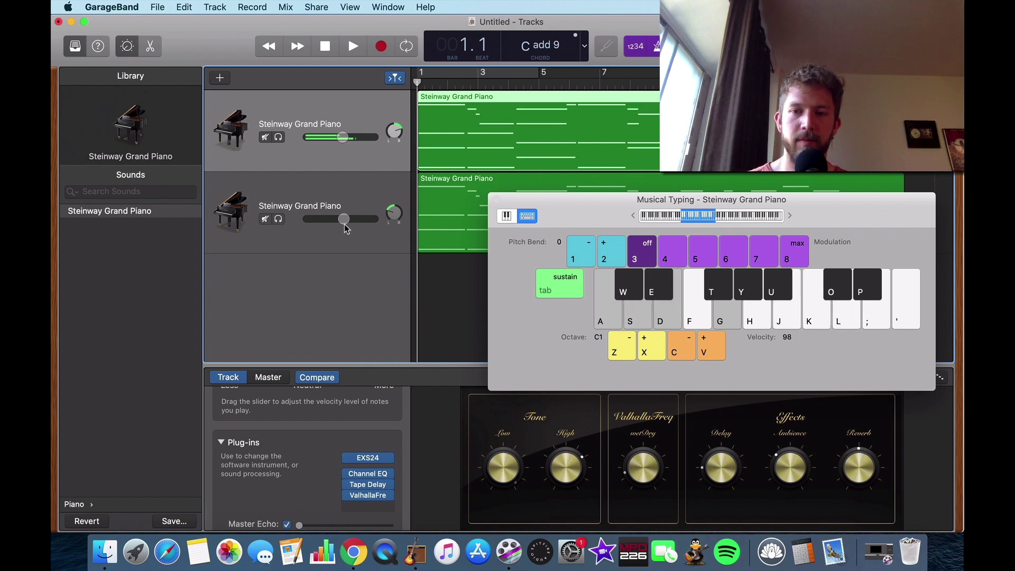
key("a")
key("d")
key("g")
key("h")
key("j")
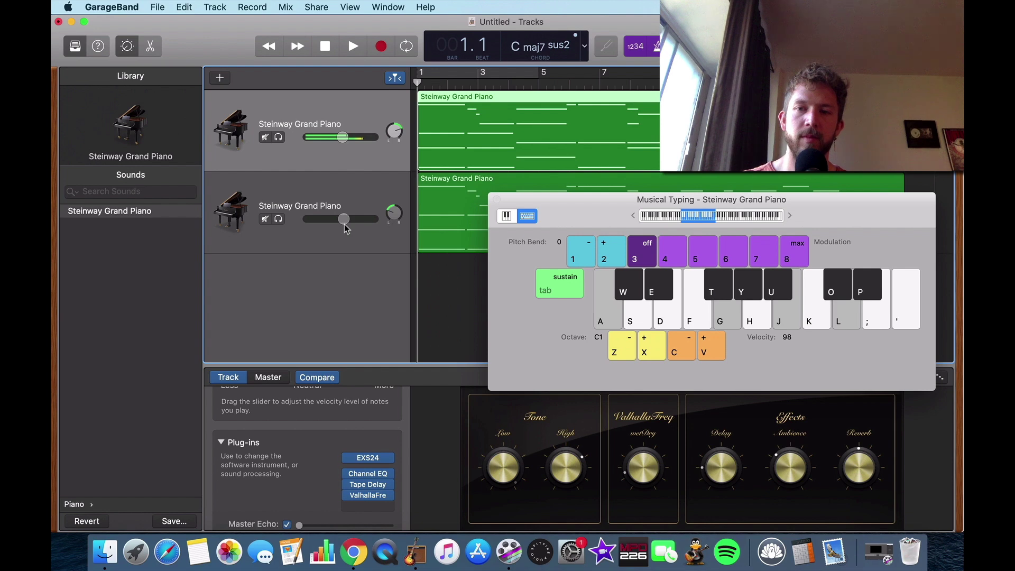
key("k")
key("l")
left_click(497, 200)
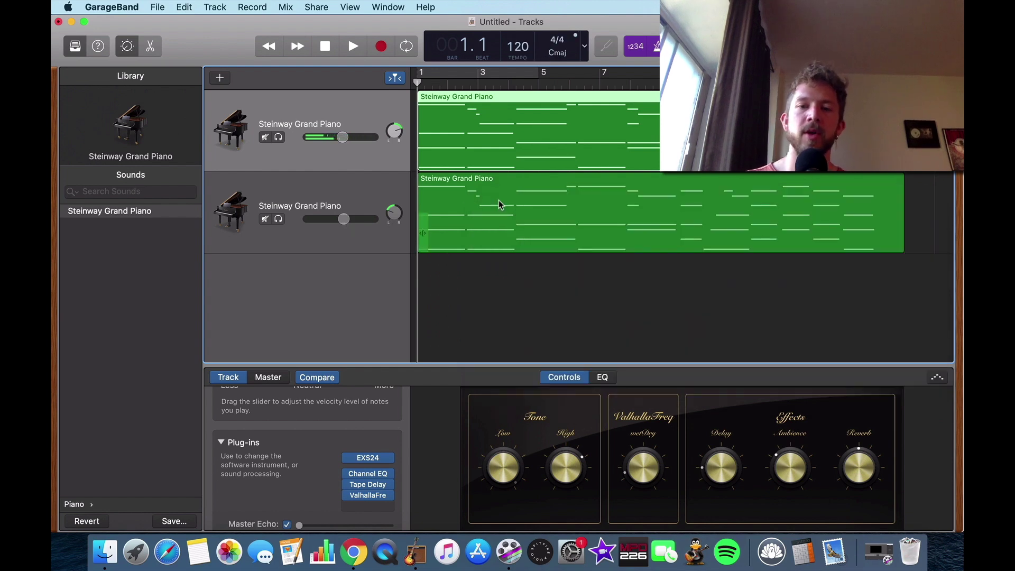
Compare the plug-ins of both Steinway Grand Piano tracks and bypass Tape Delay and ValhallaFreqEcho on the first track.
left_click(352, 183)
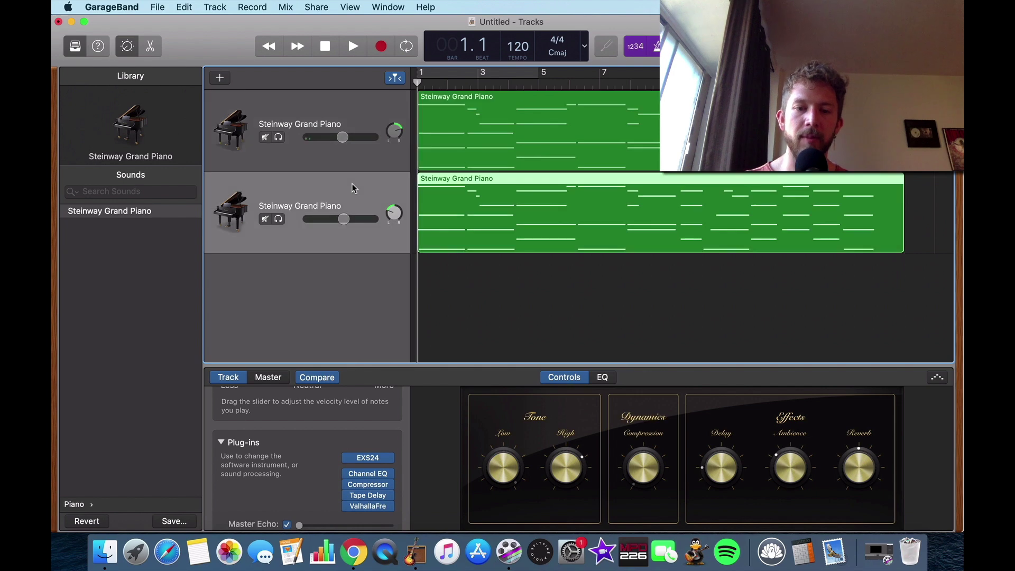
left_click(359, 106)
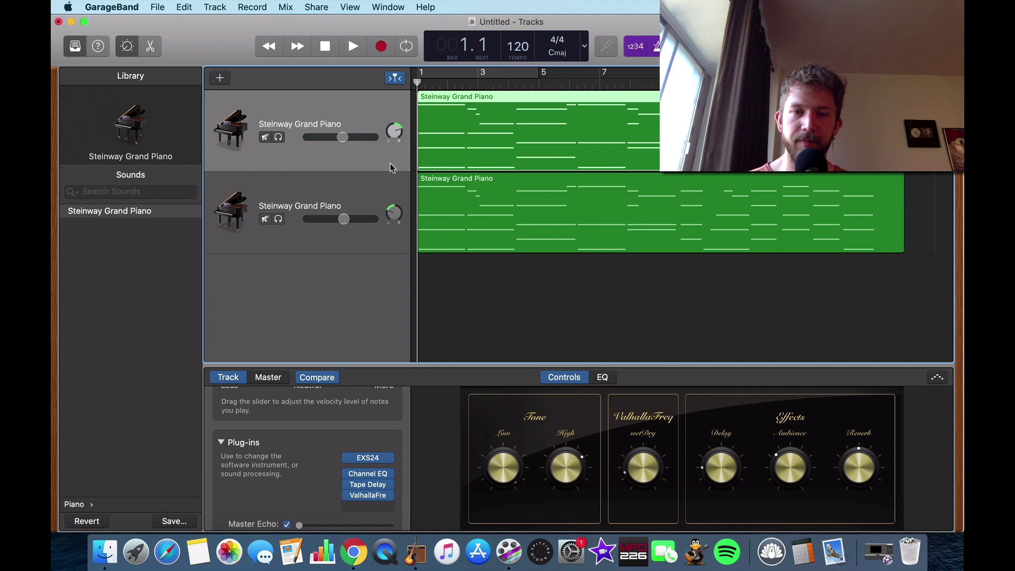
left_click(371, 189)
left_click(369, 135)
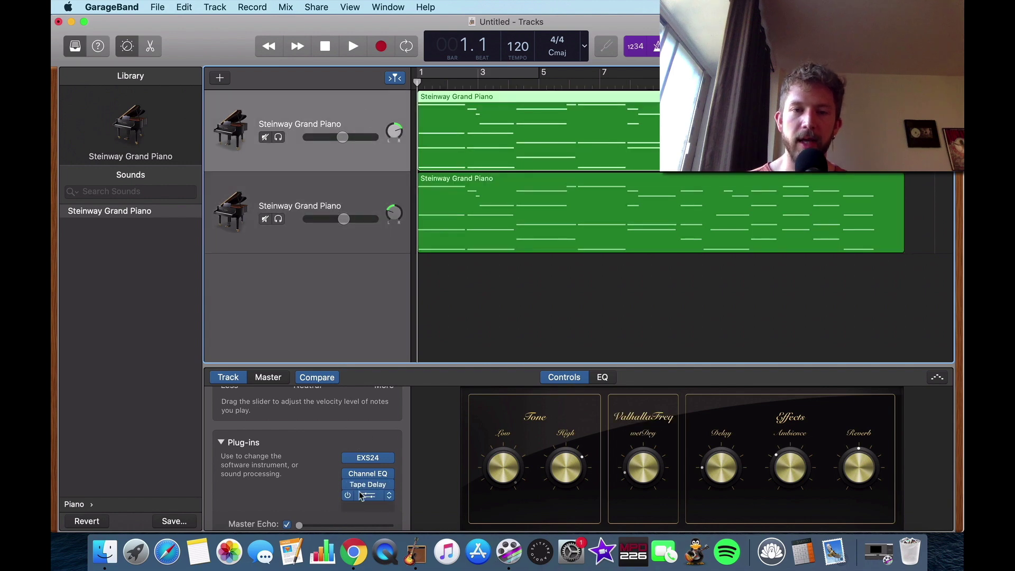
left_click(359, 189)
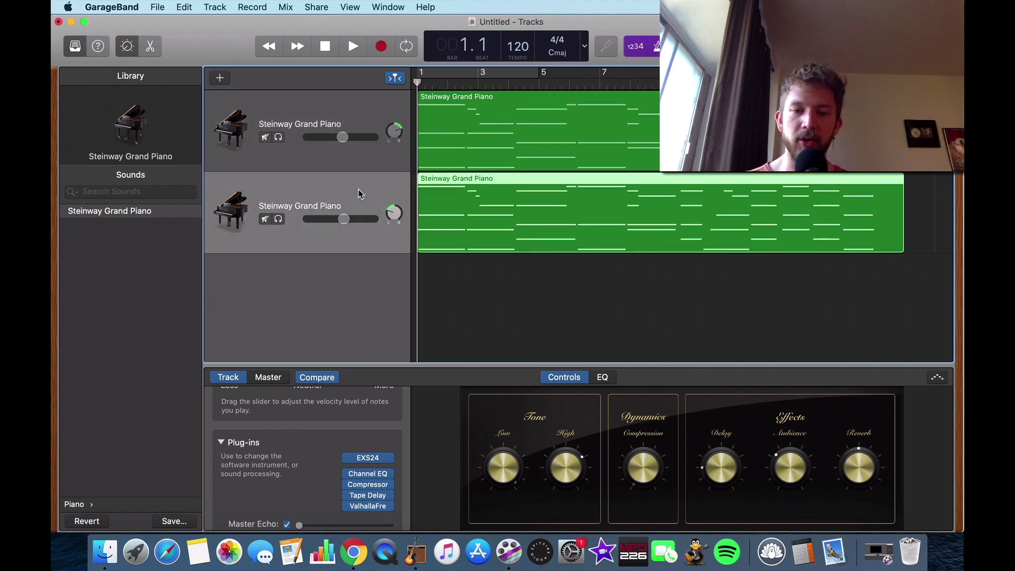
left_click(372, 104)
mouse_move(351, 500)
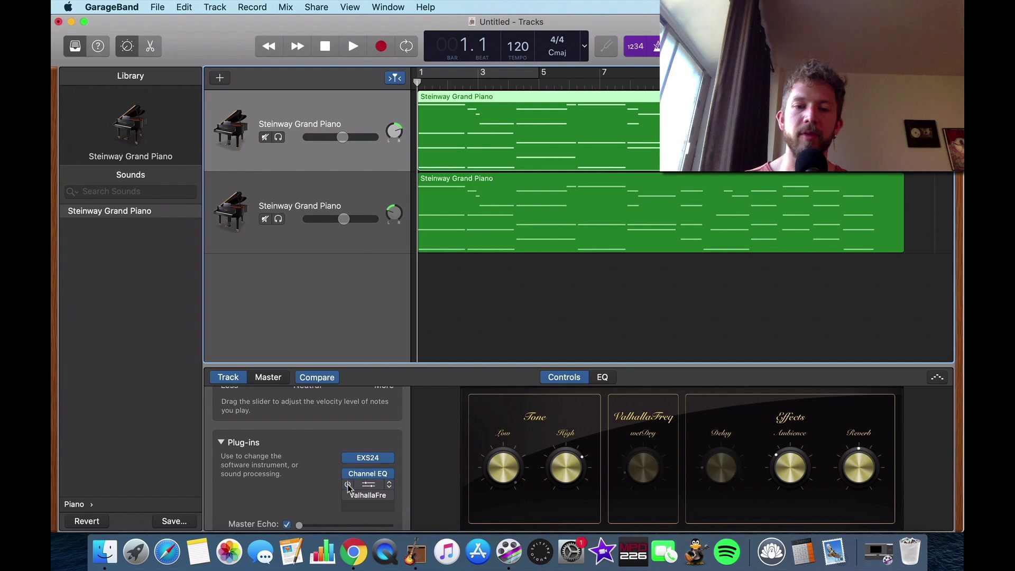
Set the ValhallaFreqEcho delay on the second Steinway Grand Piano track to 0.32 ms and close the plug-in window.
left_click(356, 206)
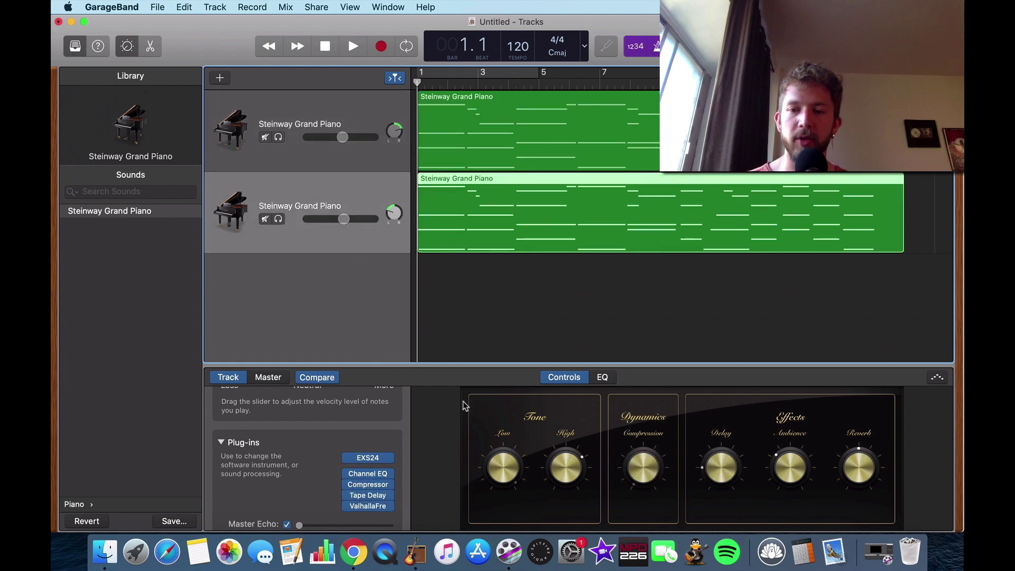
left_click(368, 506)
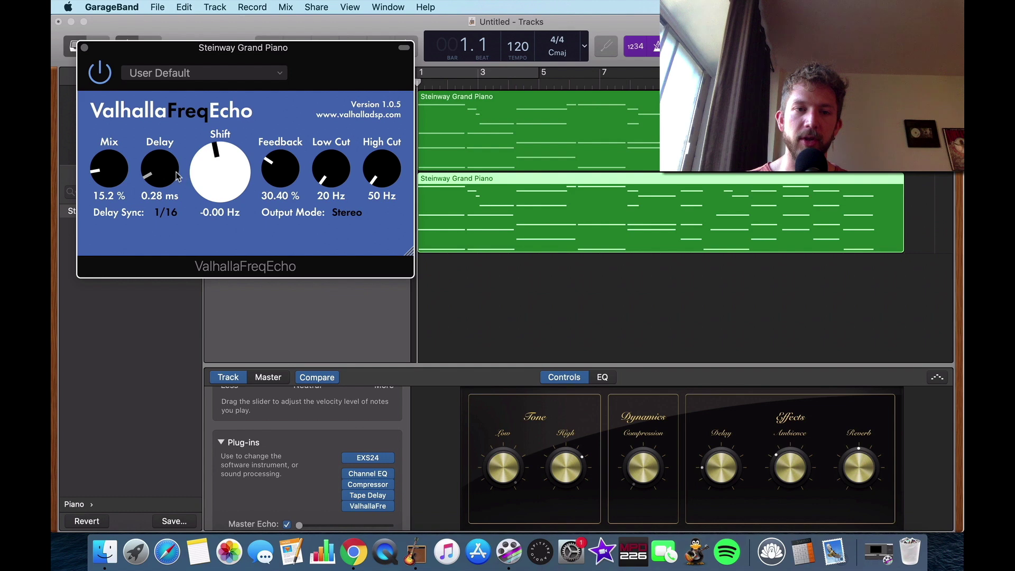
scroll(174, 173, "up", 5)
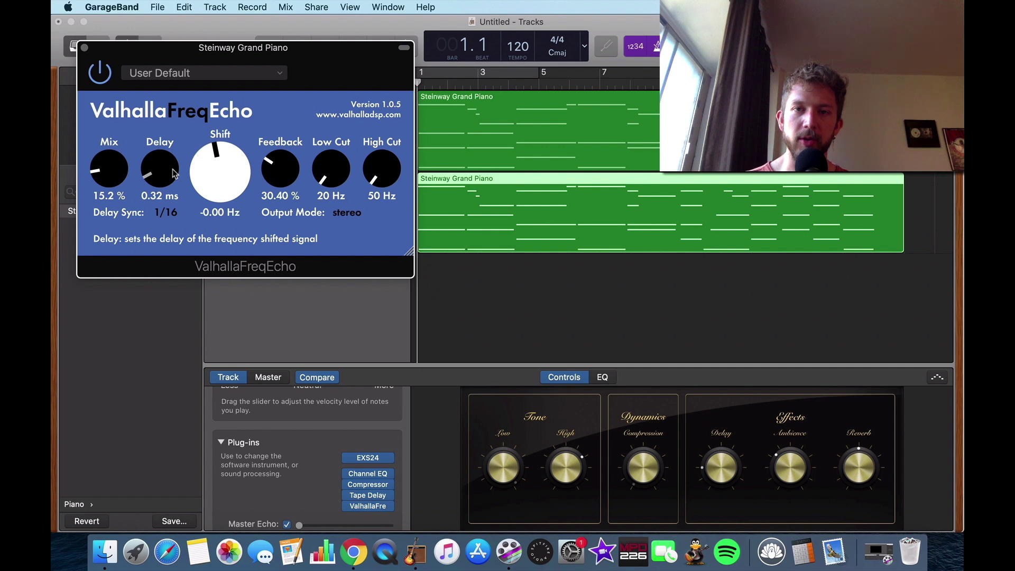
left_click(84, 49)
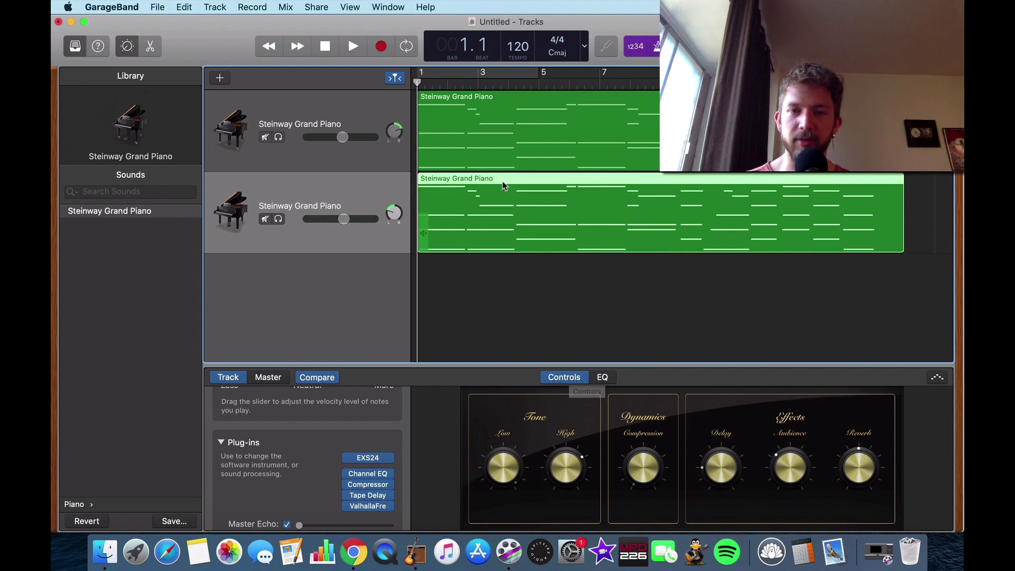
Play both piano tracks from the start and set the first track's region Time Quantize to 1/8 Note in the Piano Roll.
left_click(343, 47)
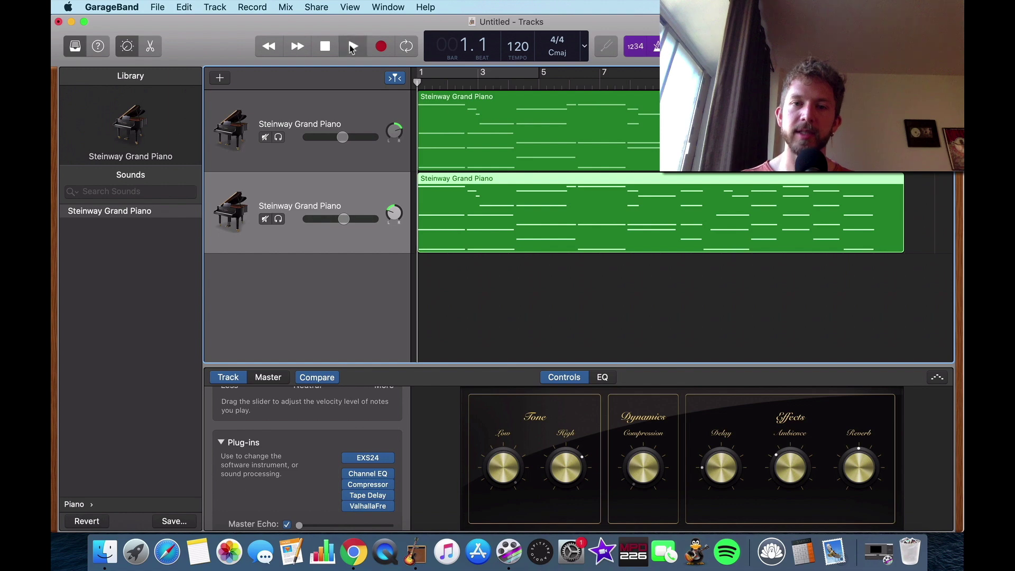
key("XF86AudioRaiseVolume")
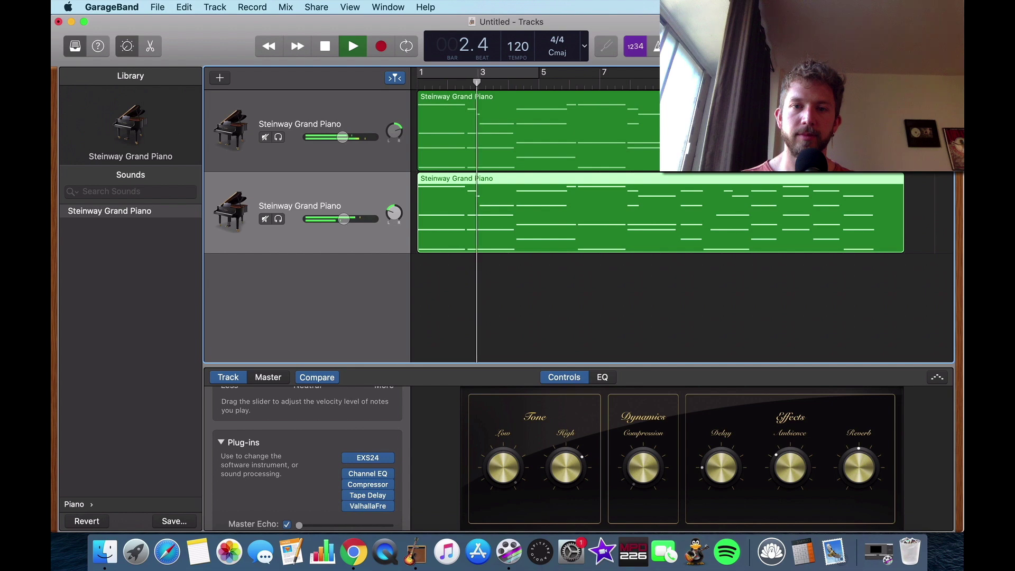
left_click(348, 110)
scroll(299, 437, "up", 3)
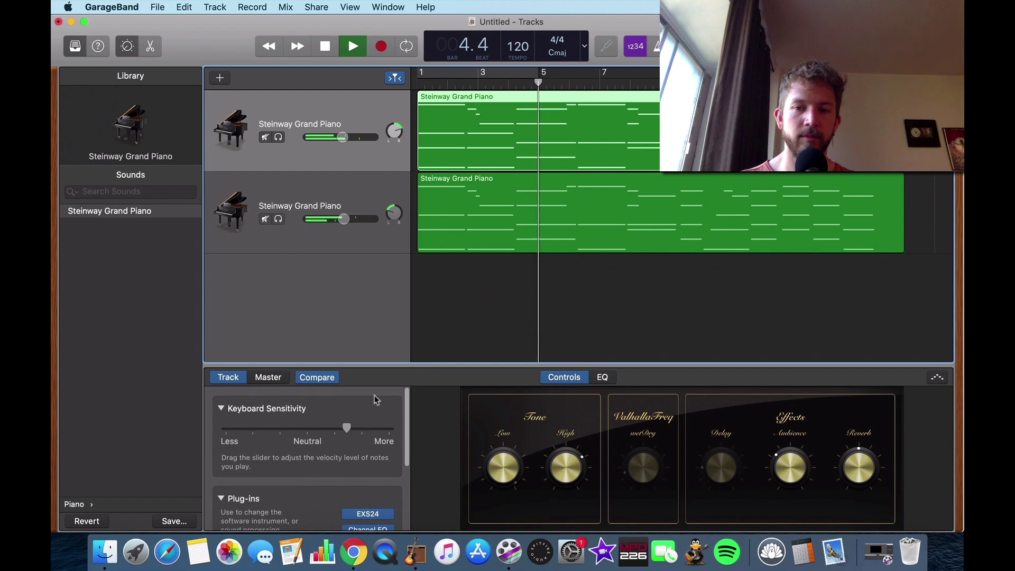
key("e")
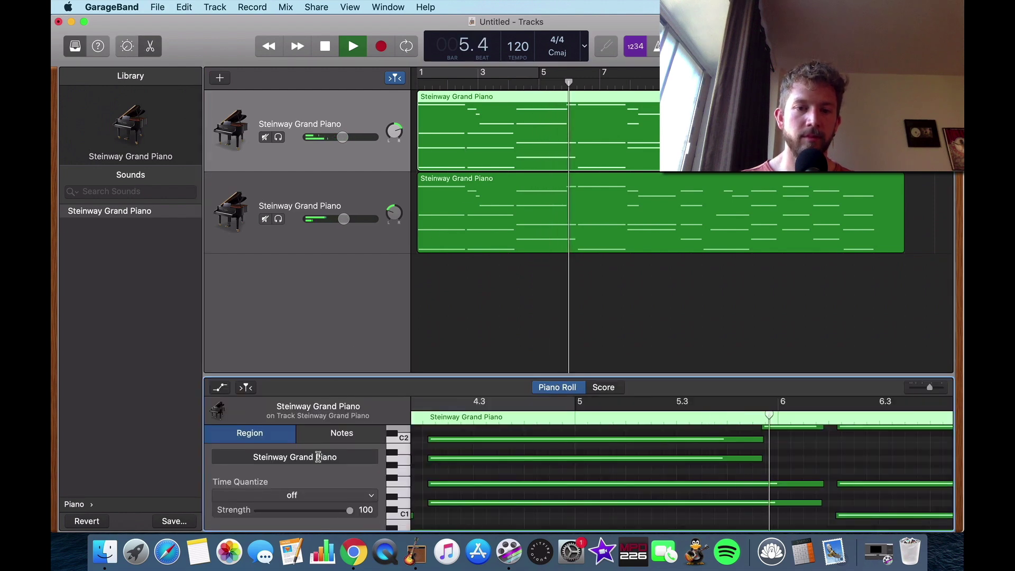
left_click(313, 495)
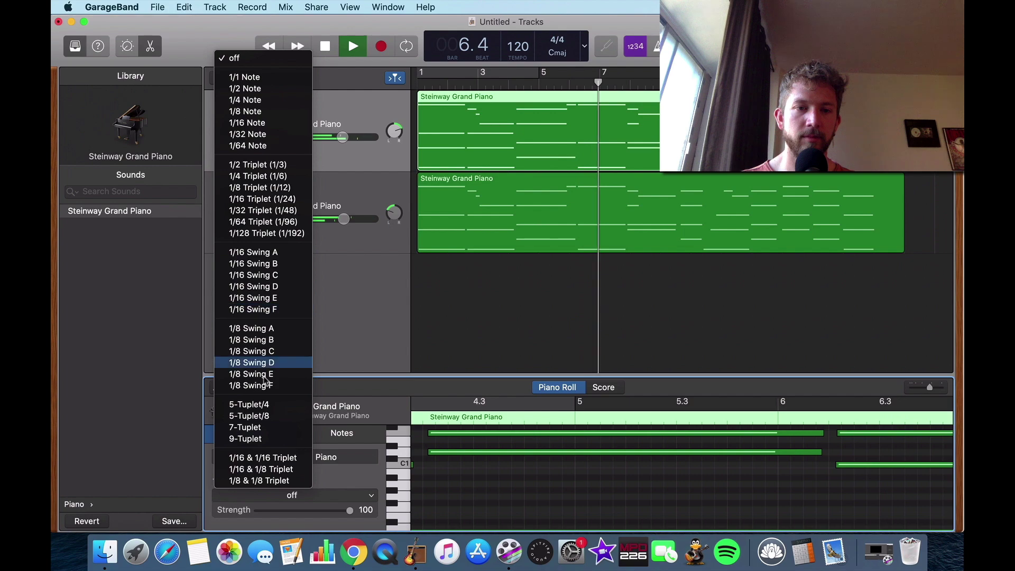
left_click(253, 112)
Set the second track's region Time Quantize to 1/16 Note, deselect the region, and stop playback with the playhead at the start.
left_click(345, 177)
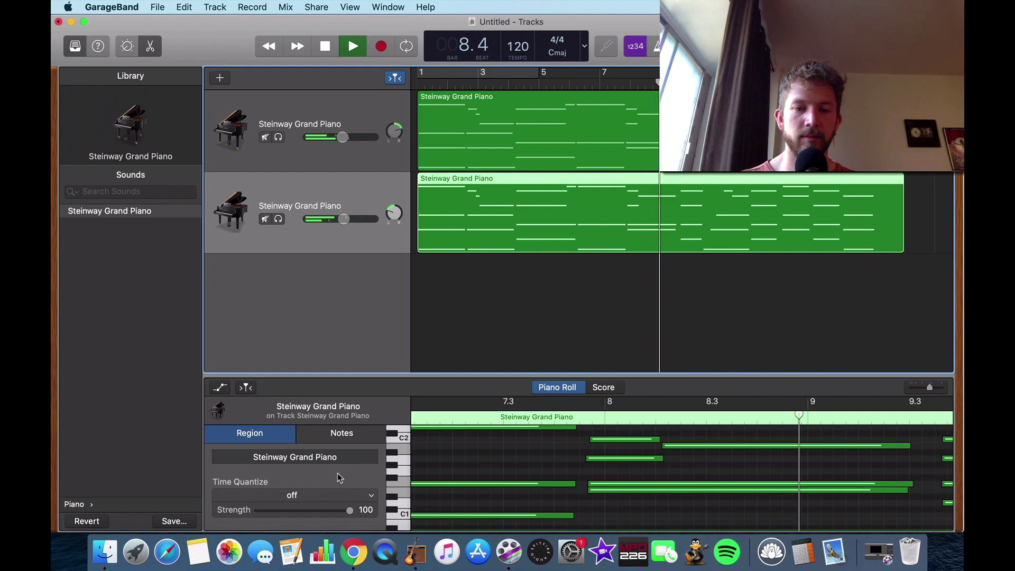
left_click(333, 492)
left_click(254, 123)
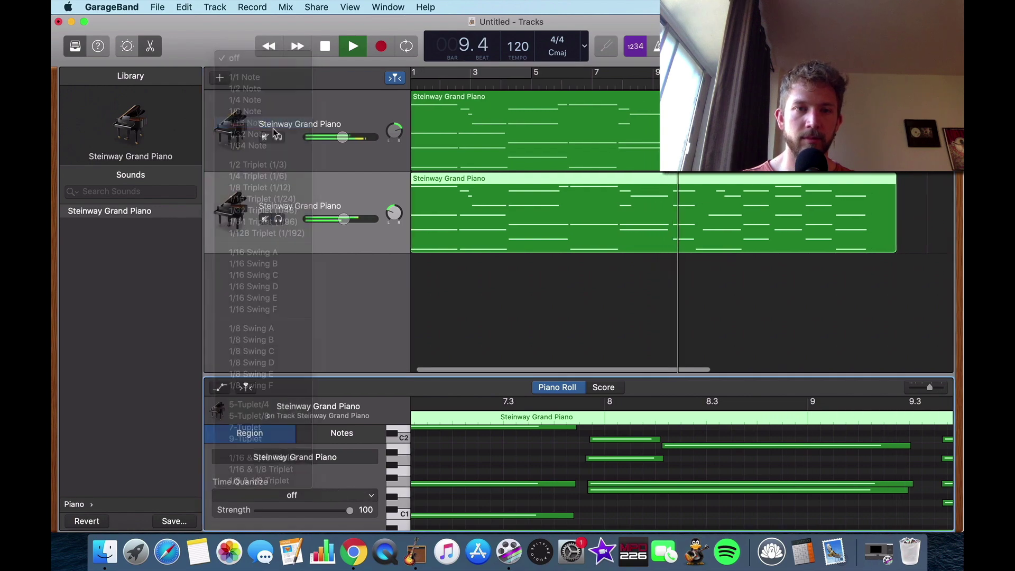
left_click(480, 301)
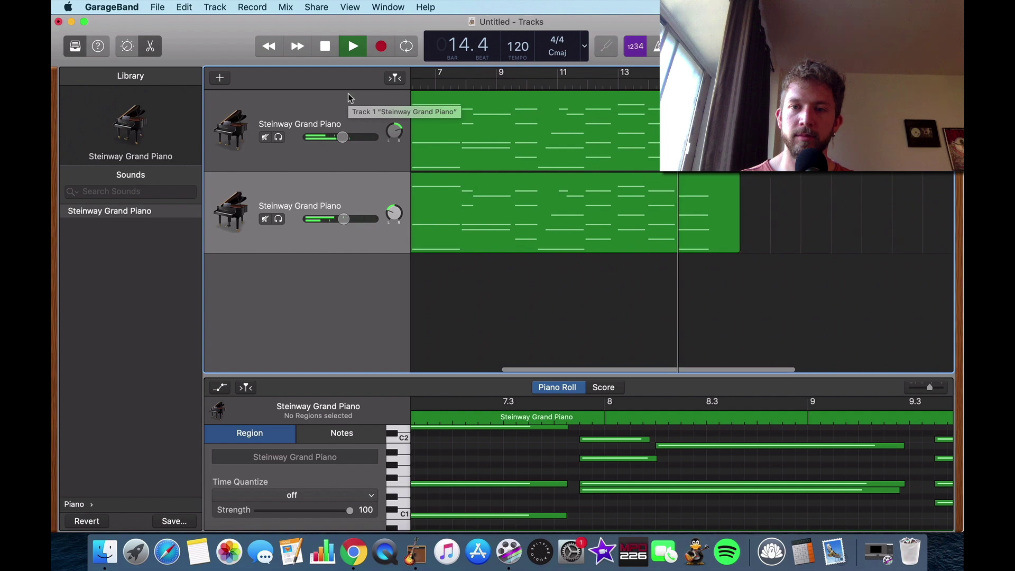
left_click(327, 48)
left_click(327, 49)
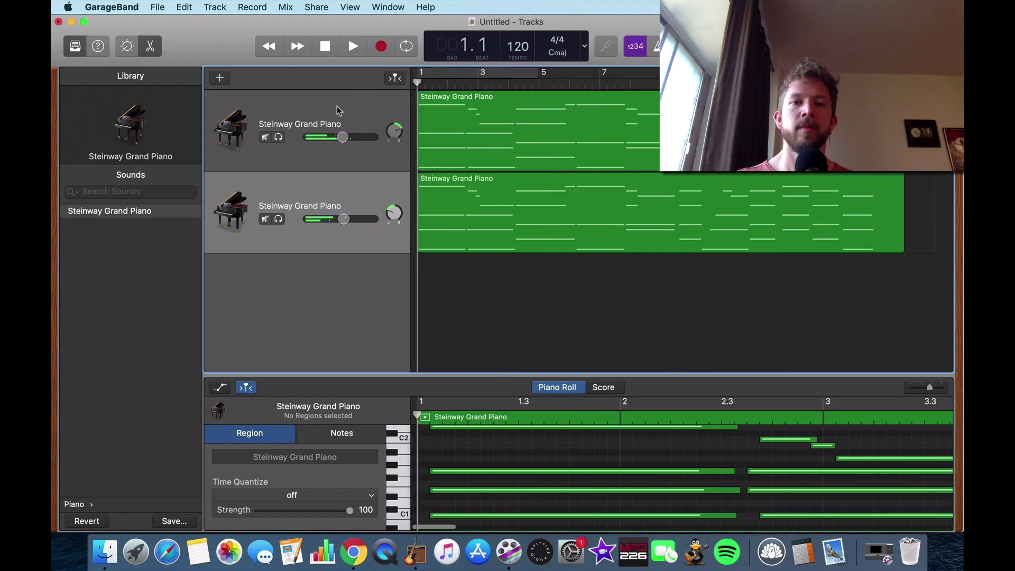
Compare the Smart Controls settings of the first and second Steinway Grand Piano tracks.
double_click(337, 106)
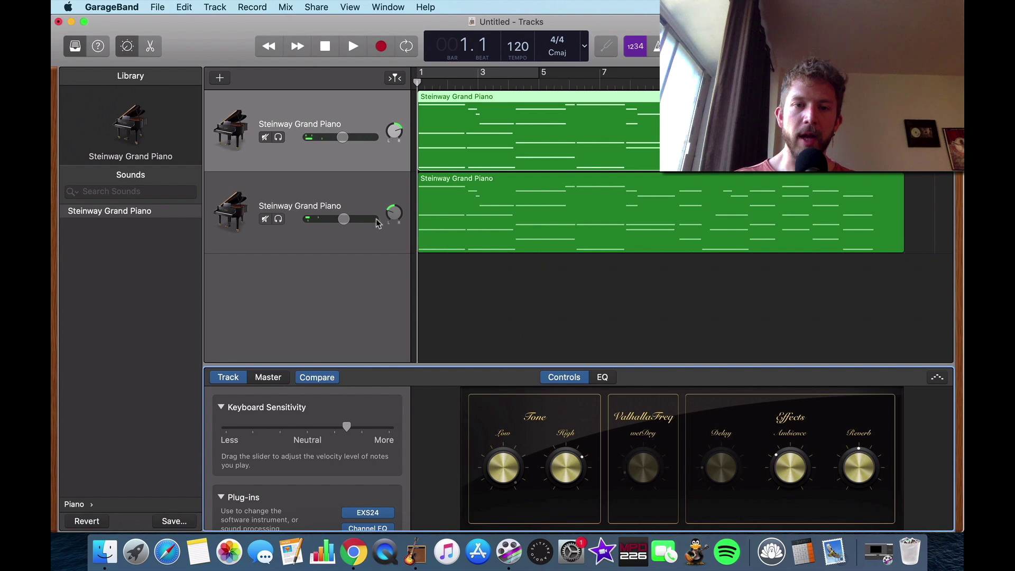
left_click(354, 194)
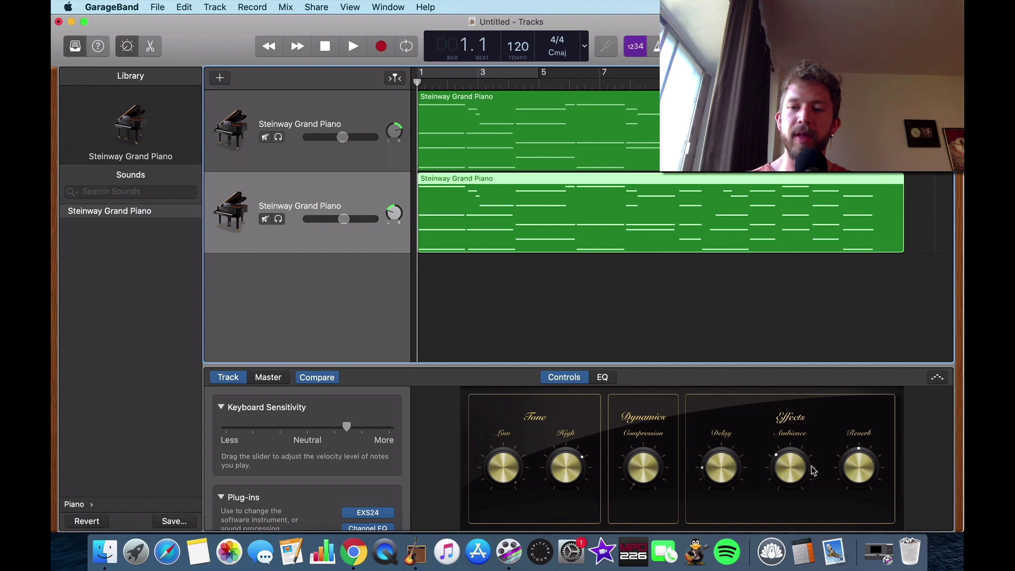
left_click(356, 133)
left_click(363, 184)
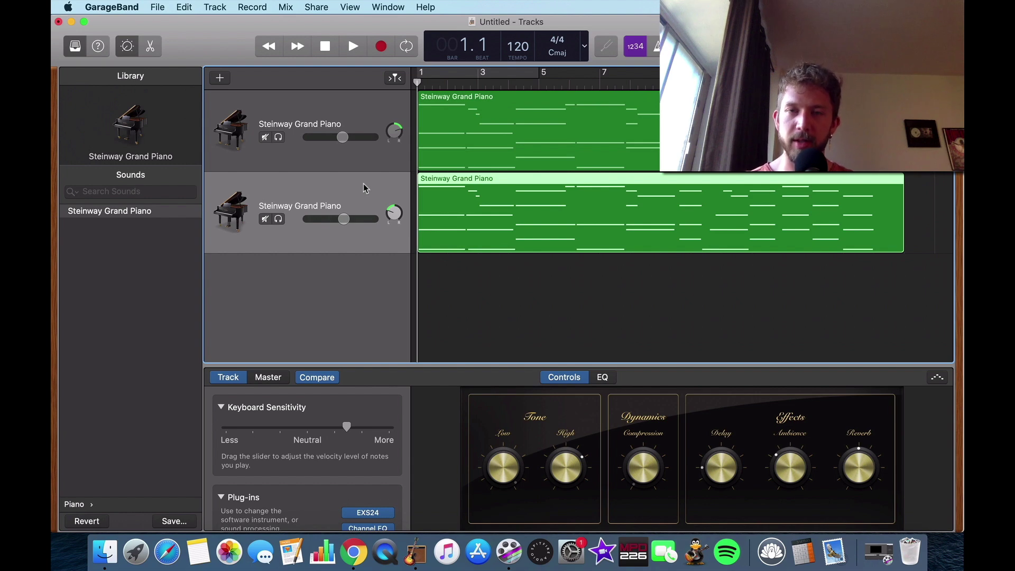
left_click(326, 132)
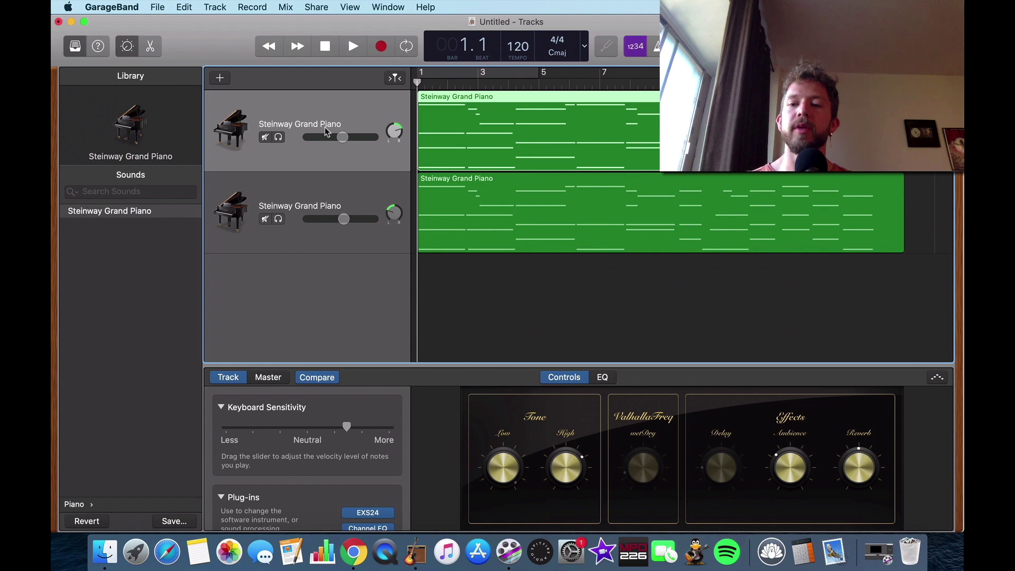
left_click(349, 198)
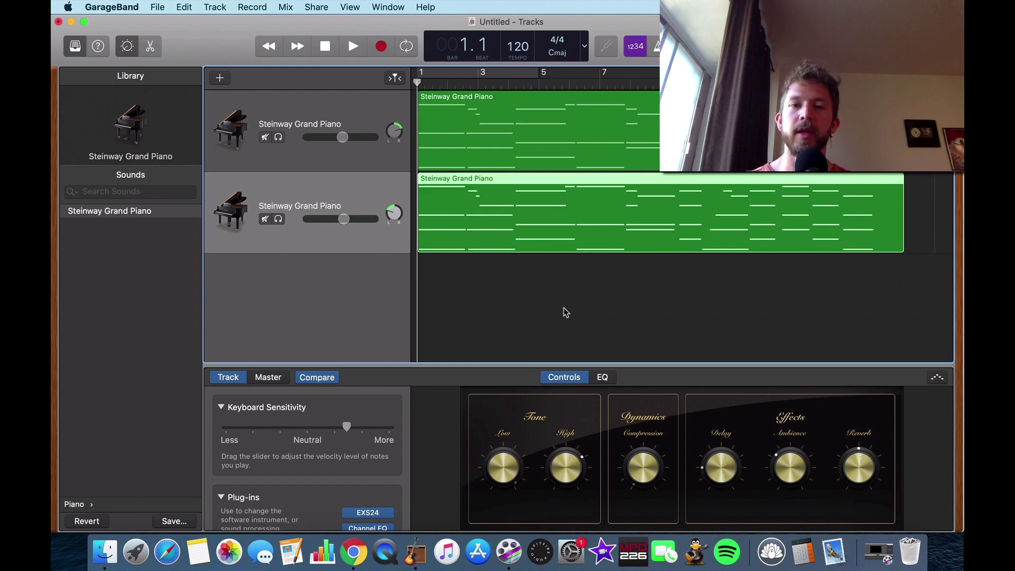
left_click(365, 112)
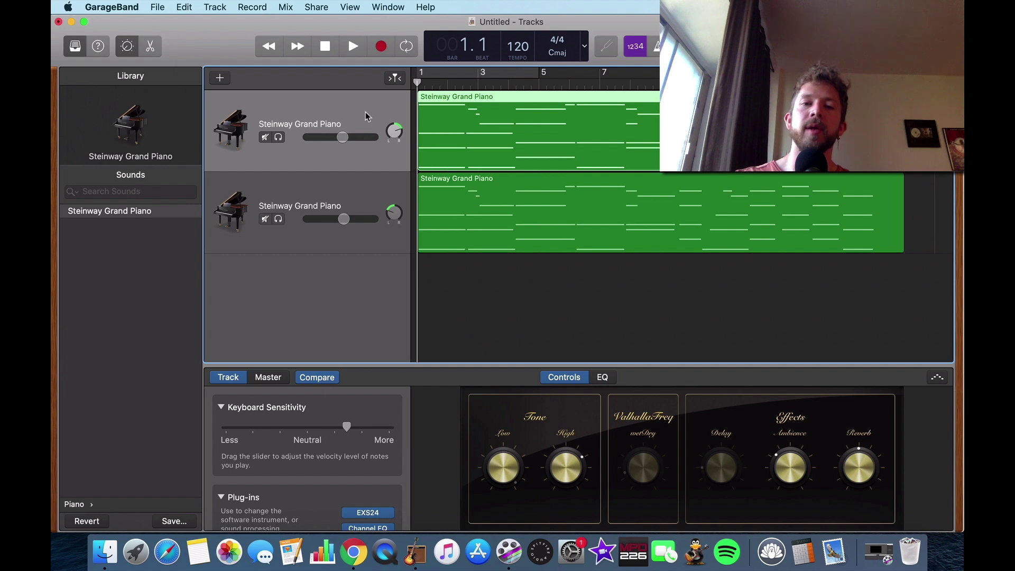
Add a new software instrument track below the second piano track and load the LABS Stereo plug-in as its instrument.
left_click(368, 192)
right_click(367, 193)
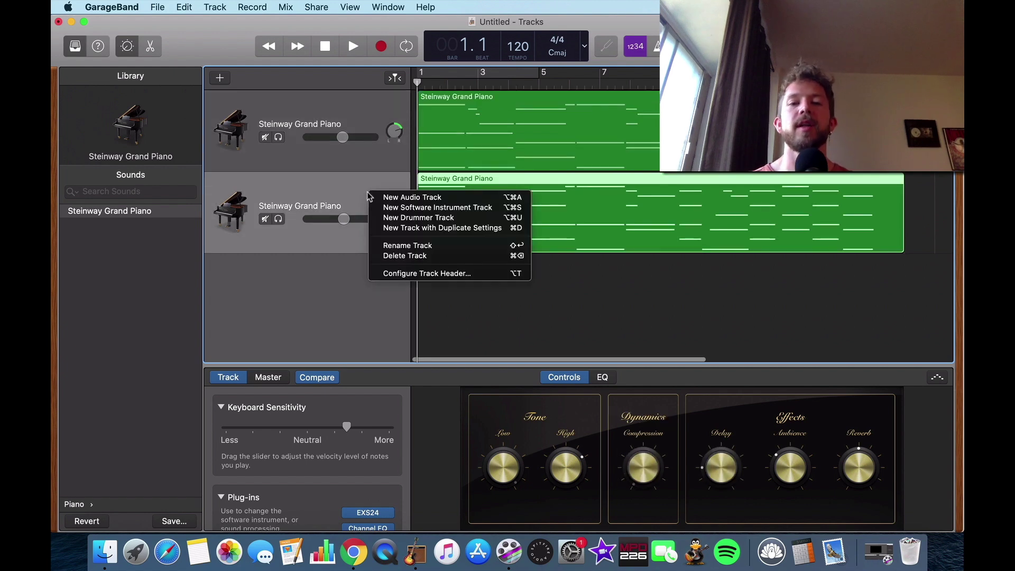
left_click(407, 208)
left_click(391, 512)
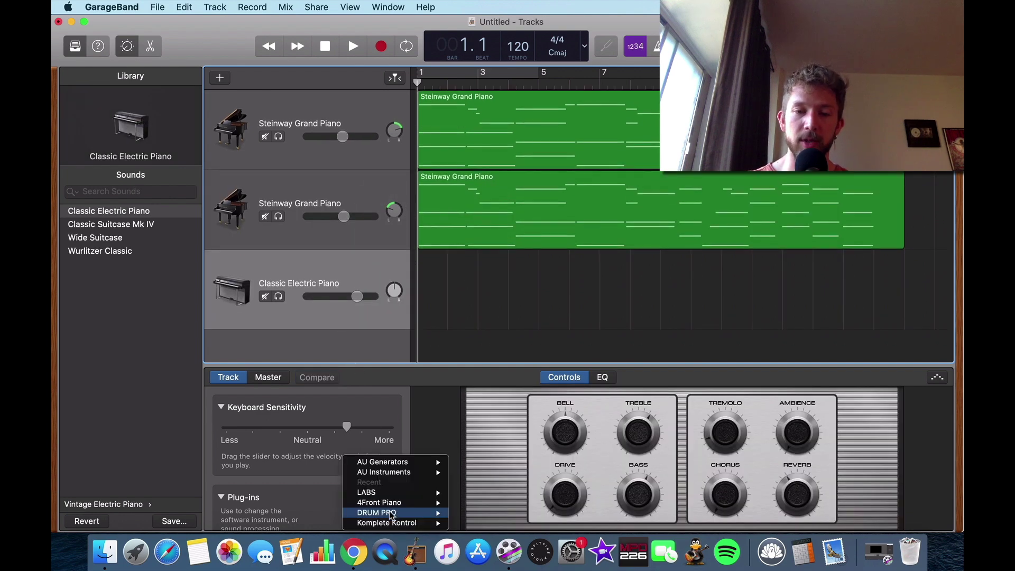
mouse_move(391, 492)
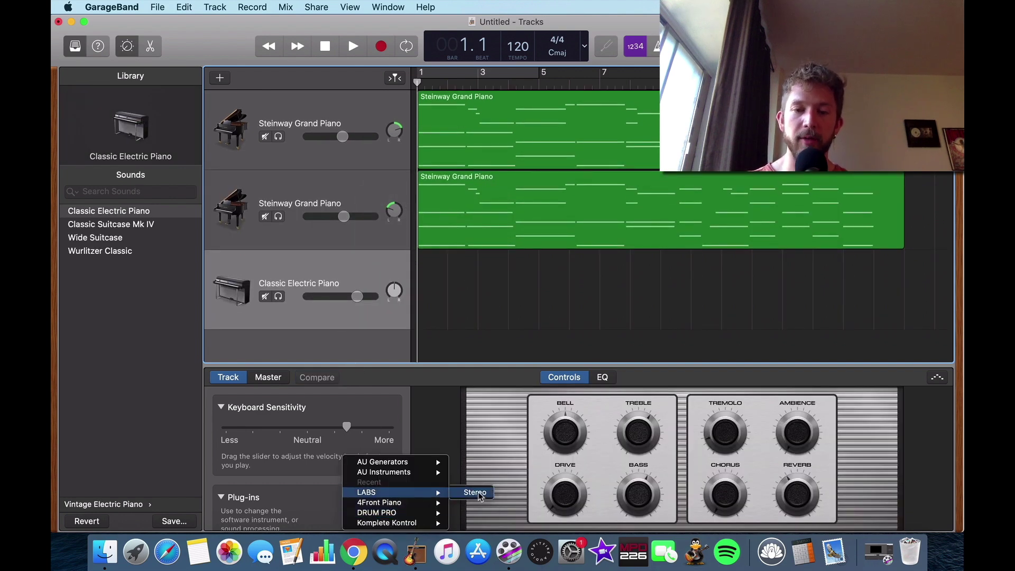
left_click(476, 492)
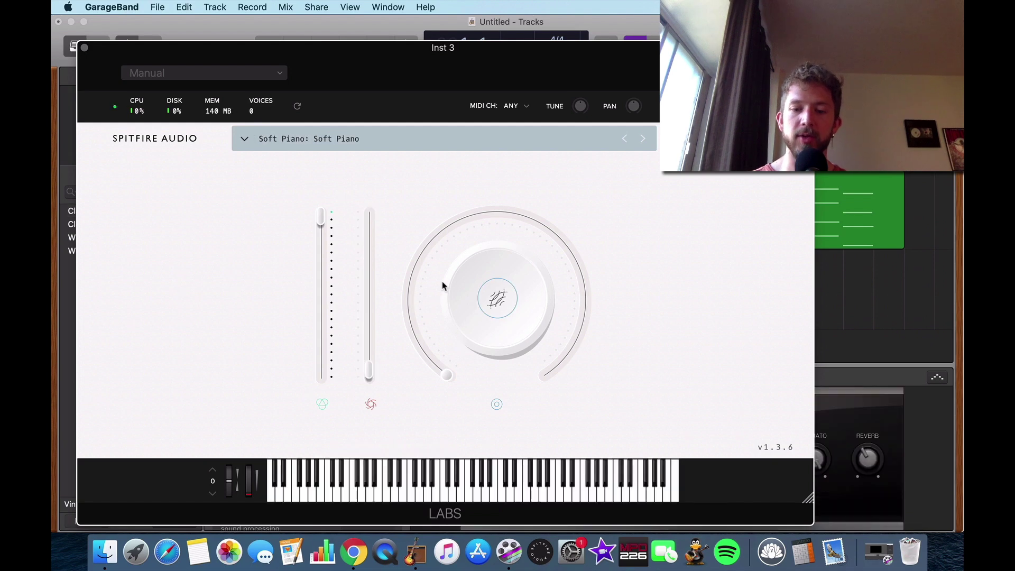
Open Musical Typing and play notes and chords from octave C1 to hear the LABS Soft Piano.
key("super+k")
key("k")
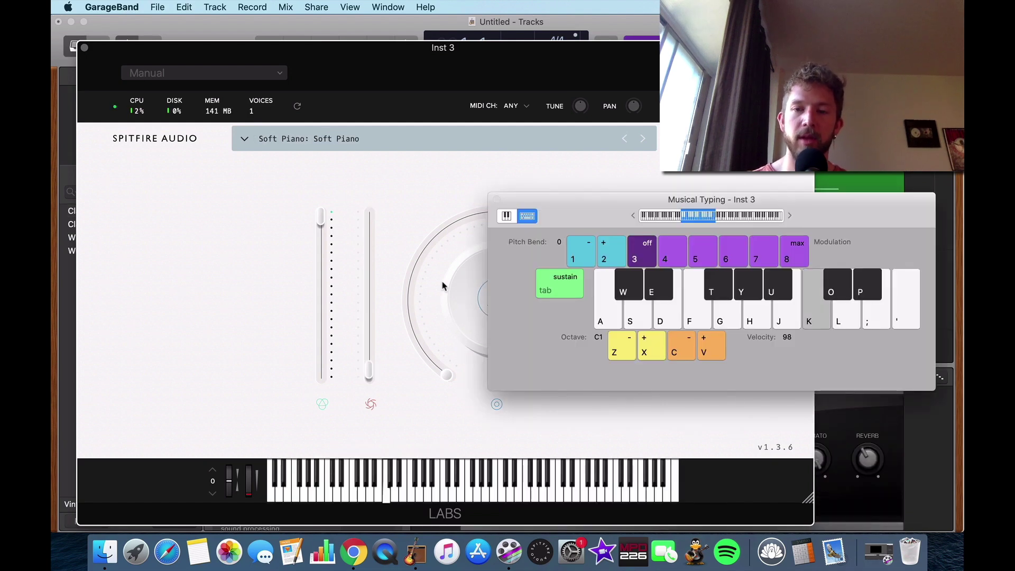
key("a")
key("g")
key("d")
key("l")
key("k")
key("s")
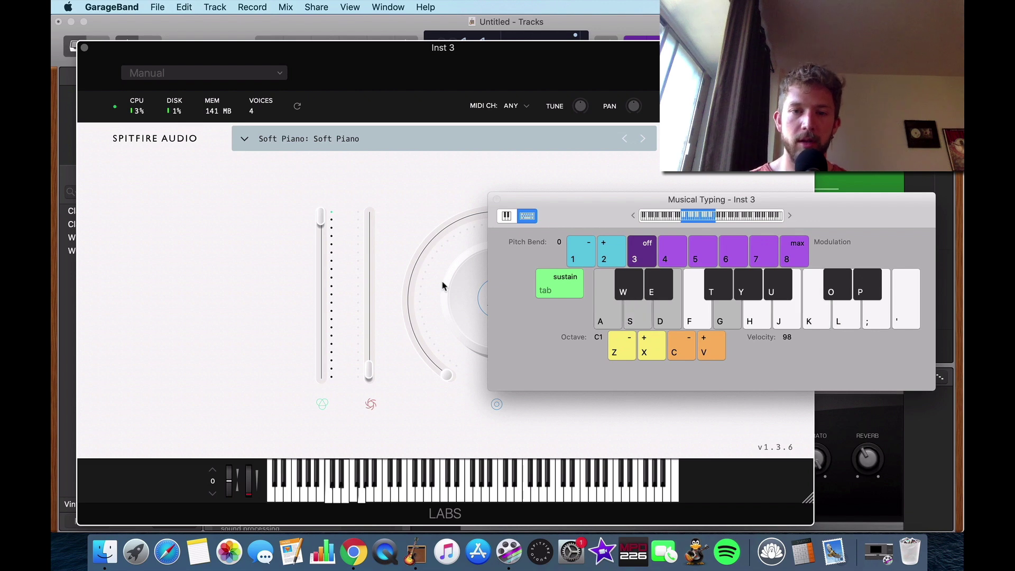
Raise the Musical Typing octave to C3 and play higher chords on the LABS Soft Piano.
double_click(650, 352)
key("a")
key("g")
key("l")
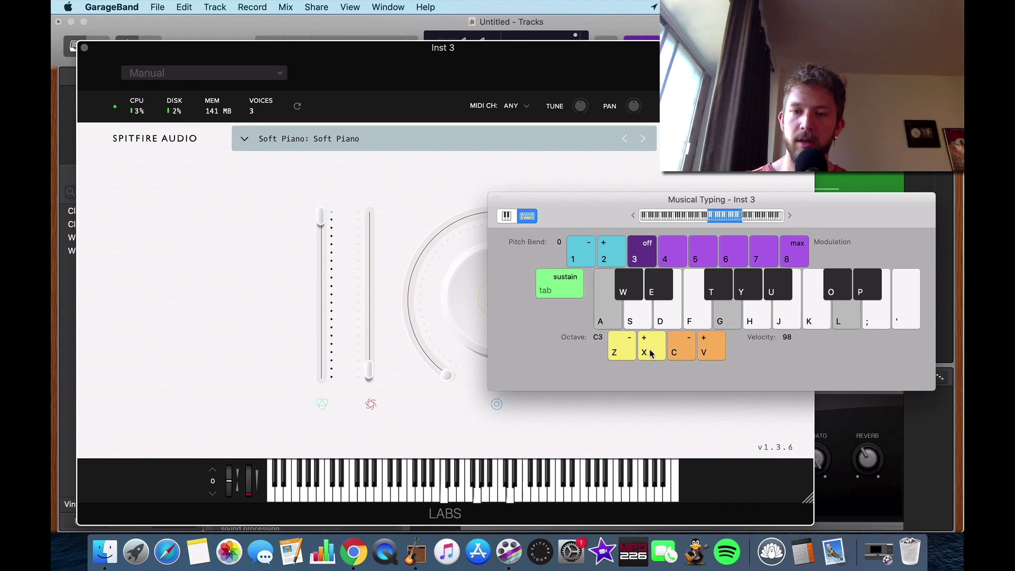
key("k")
key("d")
key("j")
key("s")
key("h")
key("j")
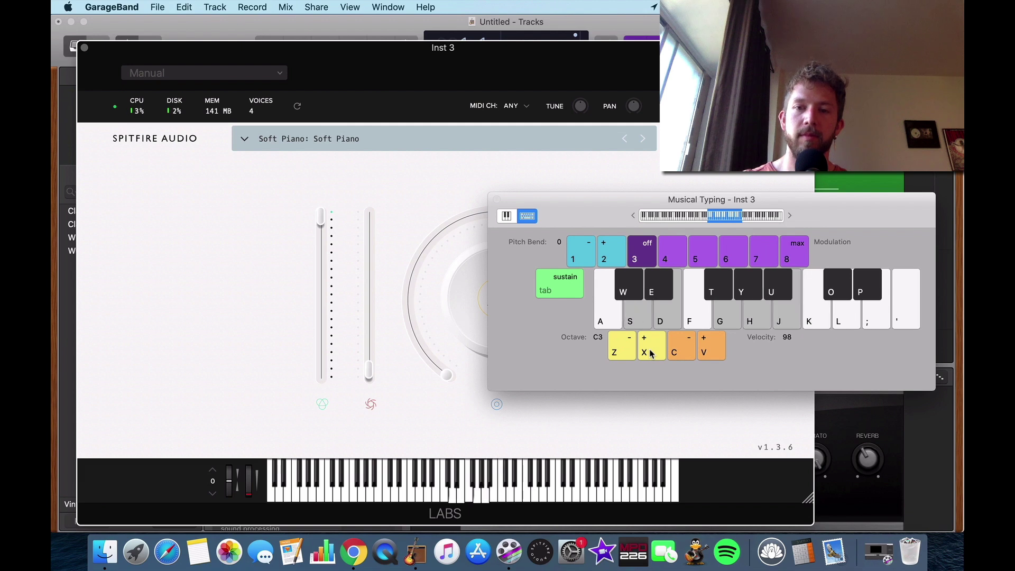
Play further chords at octave C3 on the LABS Soft Piano, and close the instrument window and Musical Typing.
key("h")
key("d")
key("a")
key("f")
key("l")
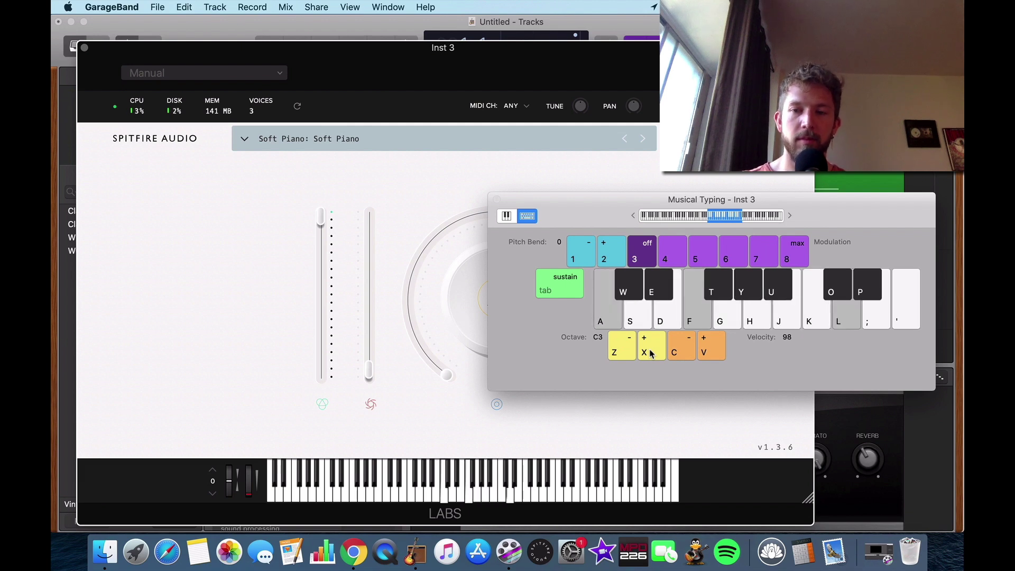
key("k")
key("d")
key("k")
key("g")
key("j")
key("l")
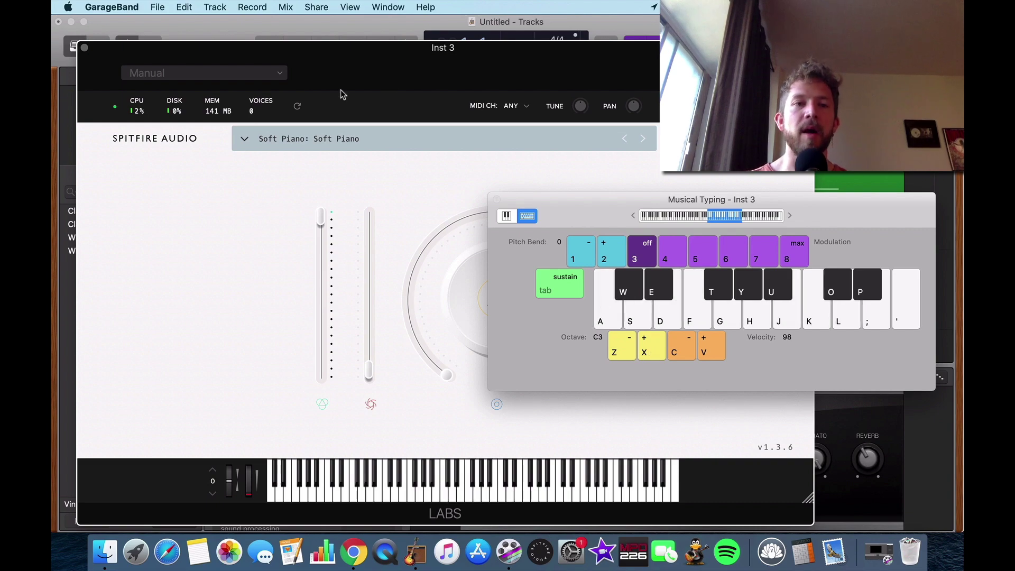
left_click(84, 49)
key("super+k")
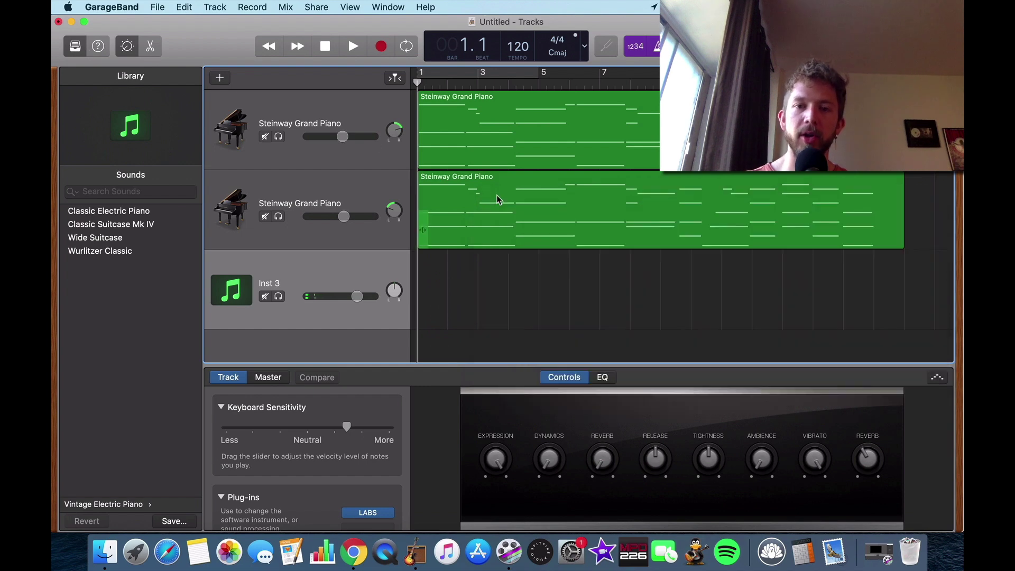
Add Channel EQ and Compressor plug-ins to the Inst 3 track, placing the Compressor ahead of the EQ.
scroll(317, 454, "down", 3)
left_click(364, 449)
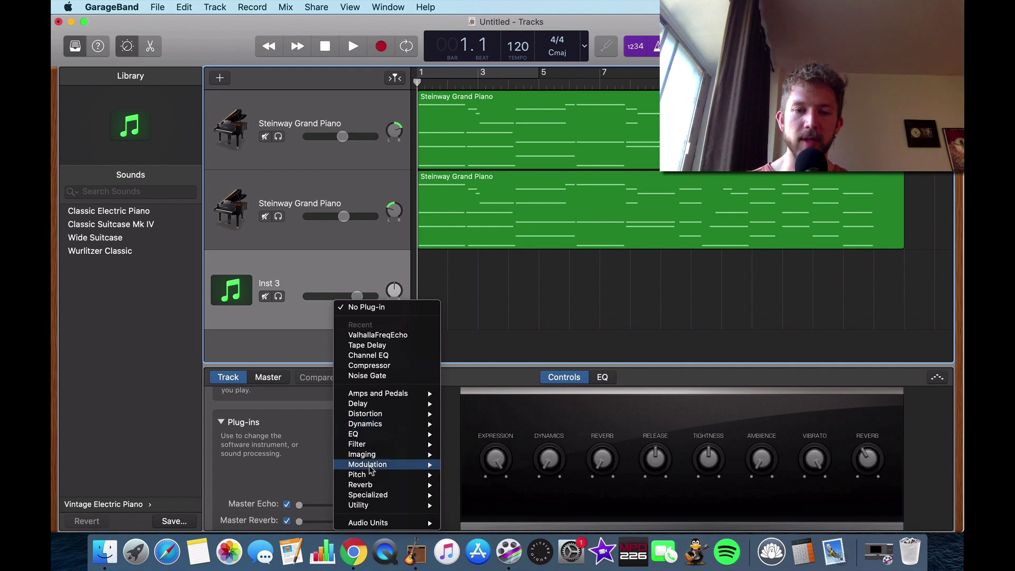
mouse_move(378, 433)
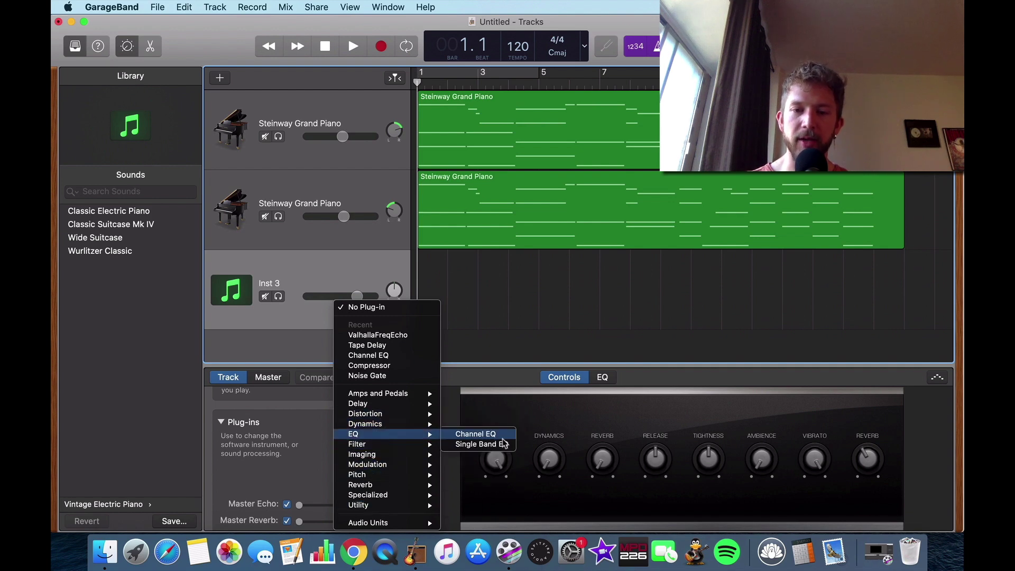
left_click(475, 433)
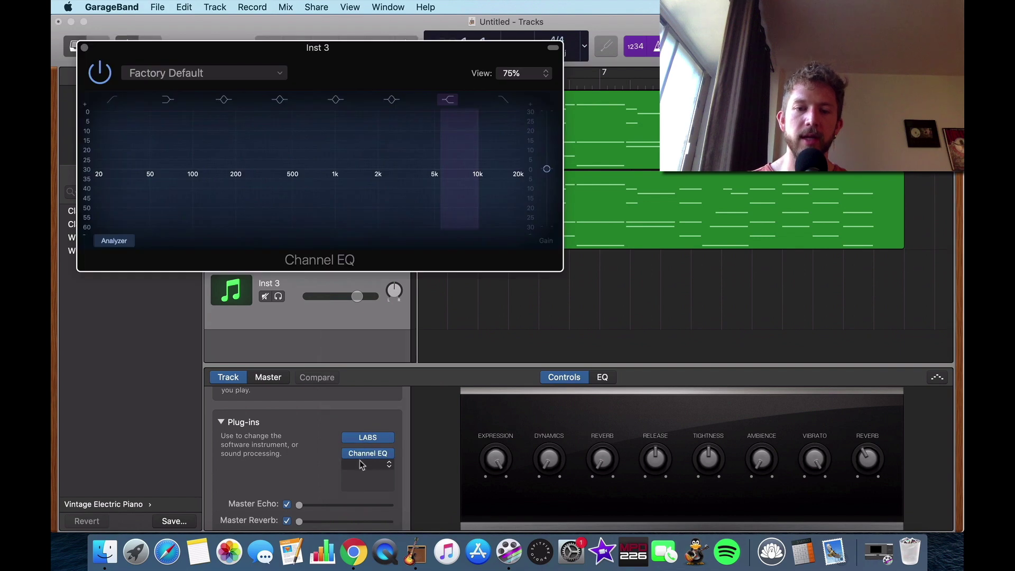
left_click(385, 465)
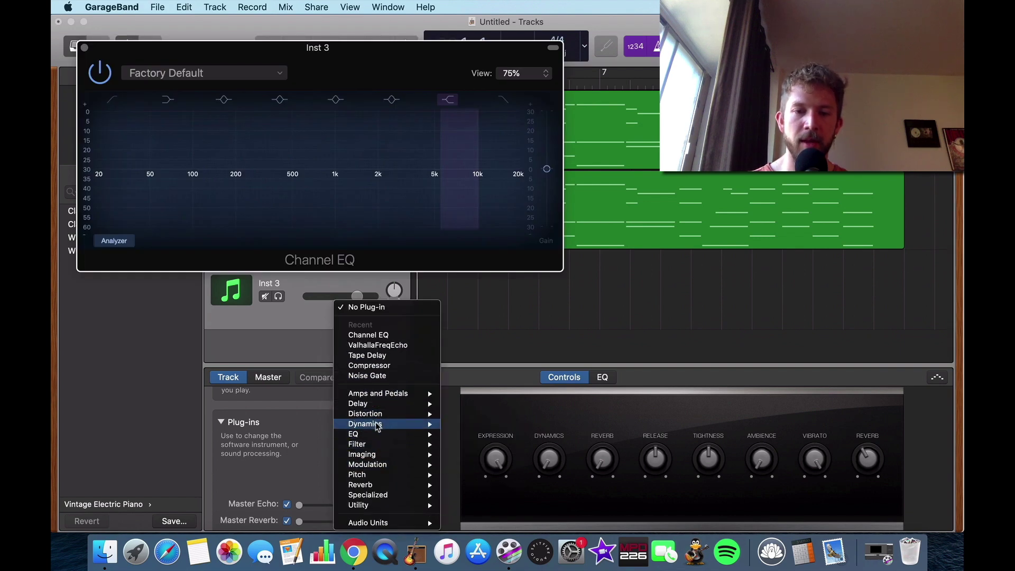
mouse_move(374, 424)
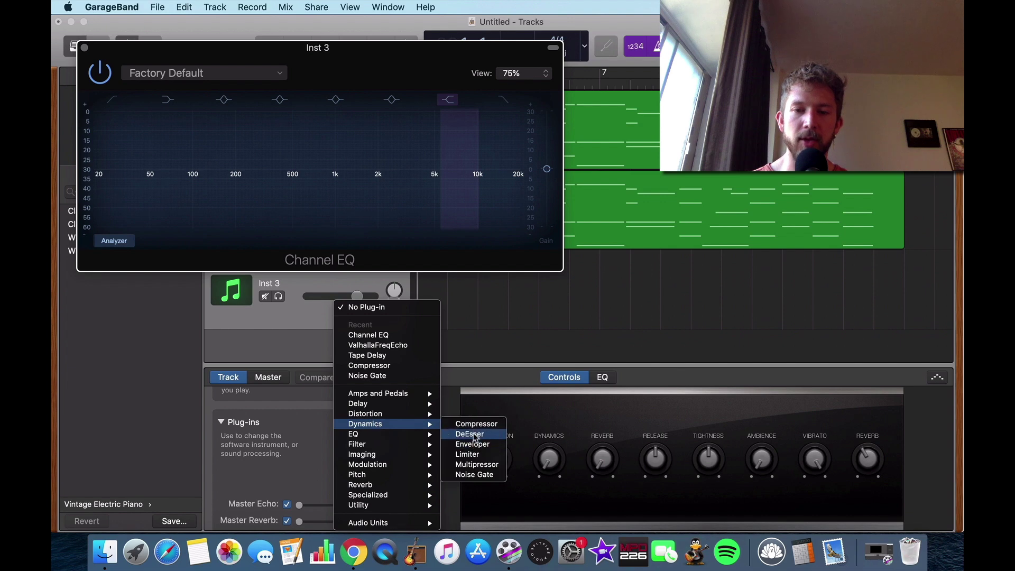
left_click(471, 426)
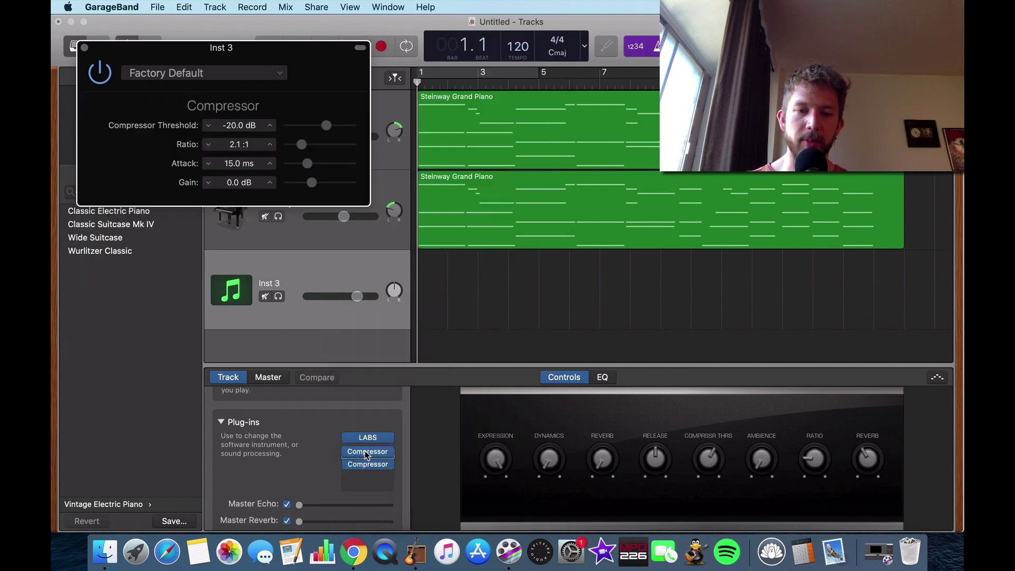
left_click(345, 463)
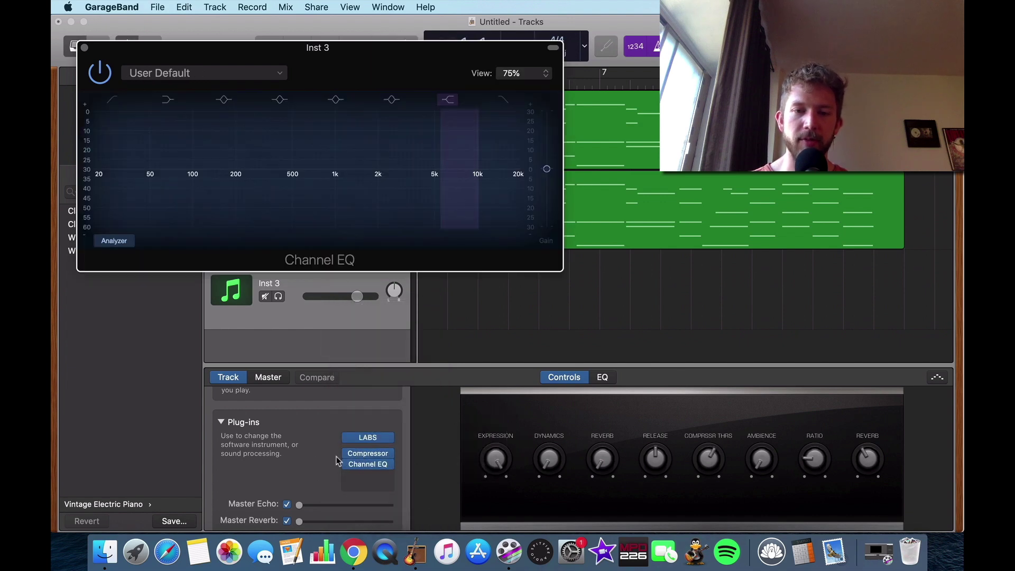
left_click(85, 47)
Apply the Piano preset from the Keyboards category to the Inst 3 track's Compressor and close its window.
left_click(367, 452)
left_click(219, 86)
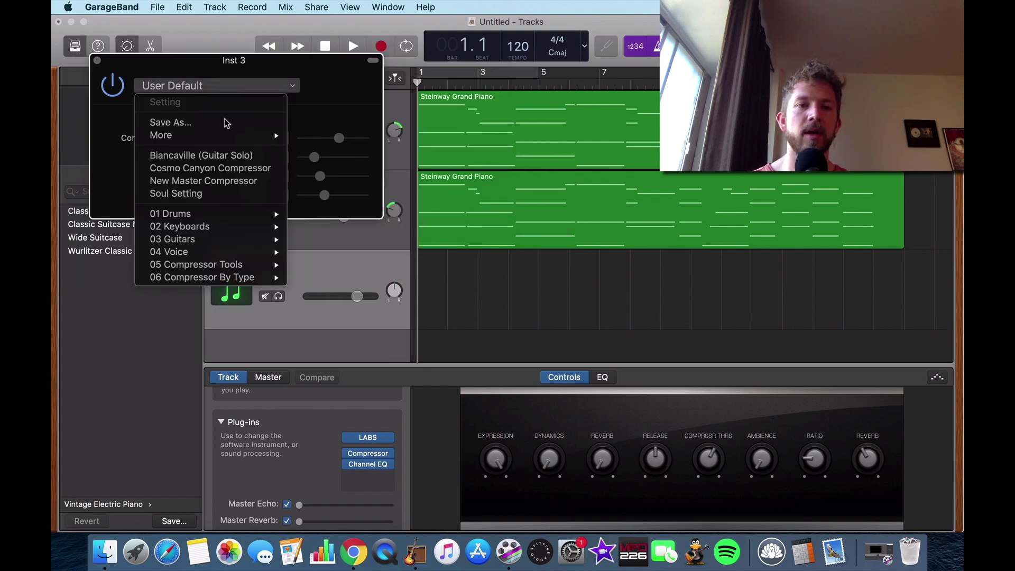
mouse_move(220, 254)
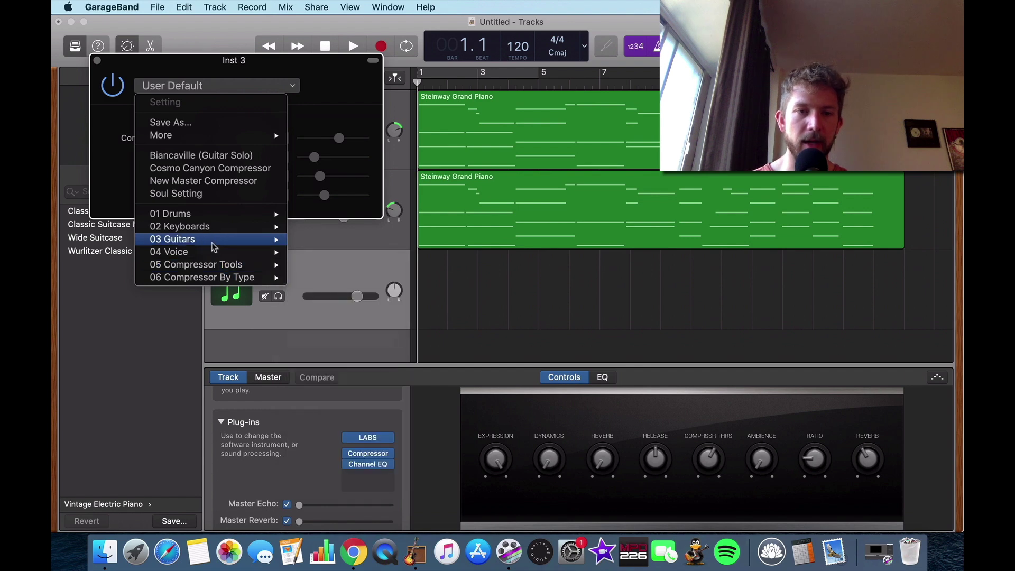
mouse_move(214, 228)
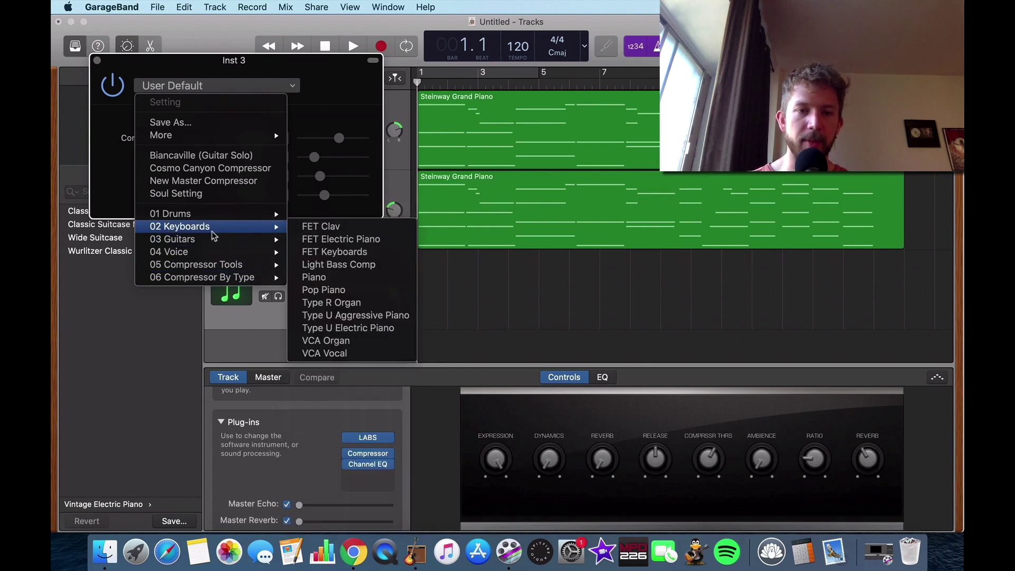
left_click(339, 279)
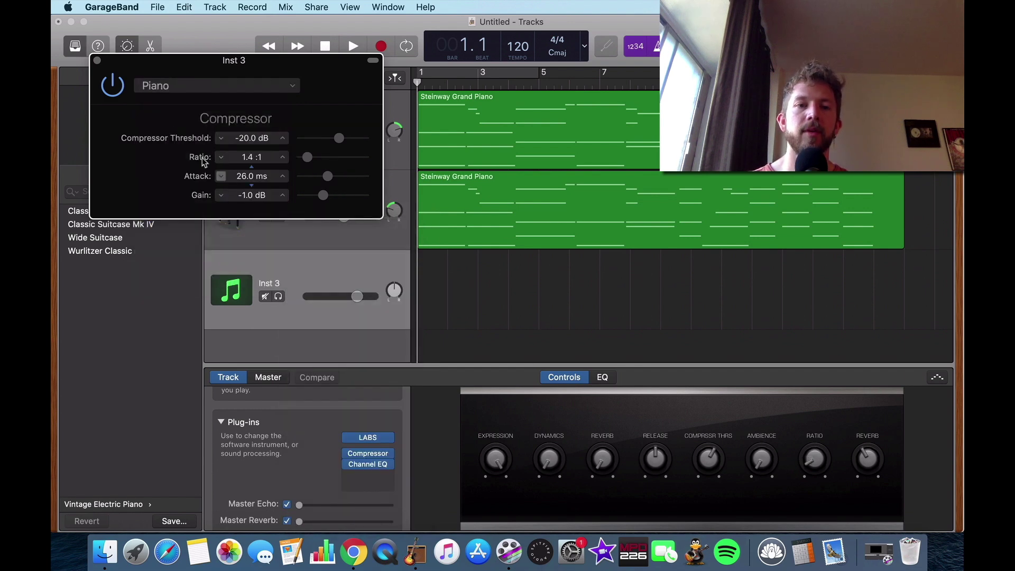
left_click(96, 62)
Load the Piano High preset from the Keyboards category in the Inst 3 track's Channel EQ.
left_click(367, 464)
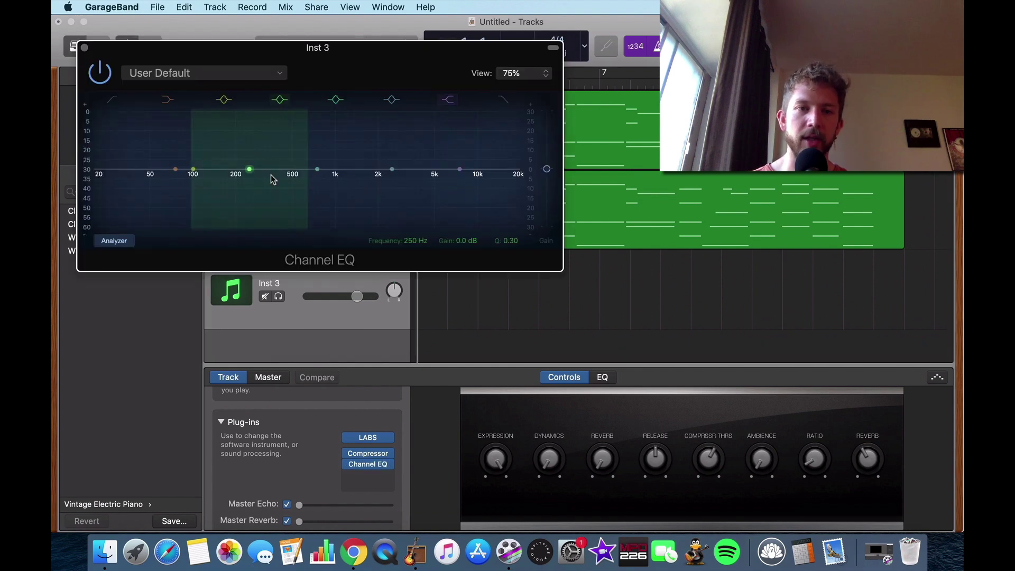
left_click(226, 78)
mouse_move(181, 461)
mouse_move(182, 443)
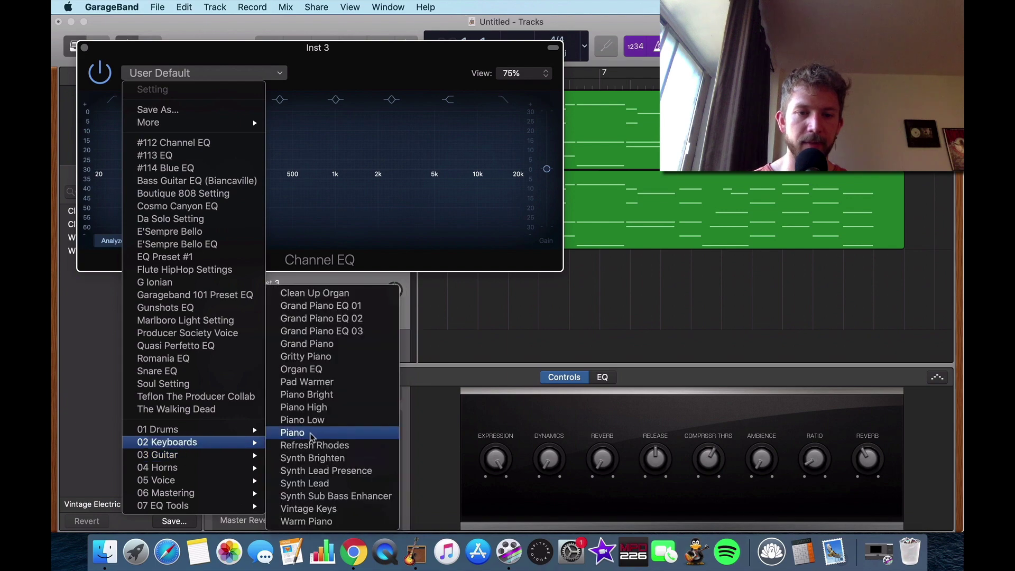
left_click(319, 408)
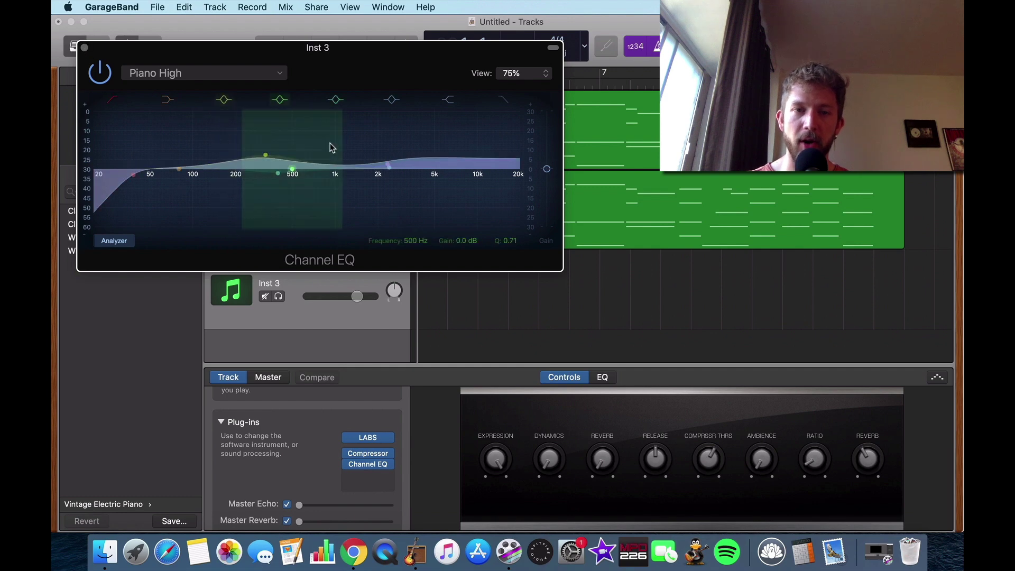
Lower the 325 Hz band's gain in the Channel EQ, nudge the low-cut point slightly higher in frequency, and close the EQ.
left_click_drag(264, 160, 264, 170)
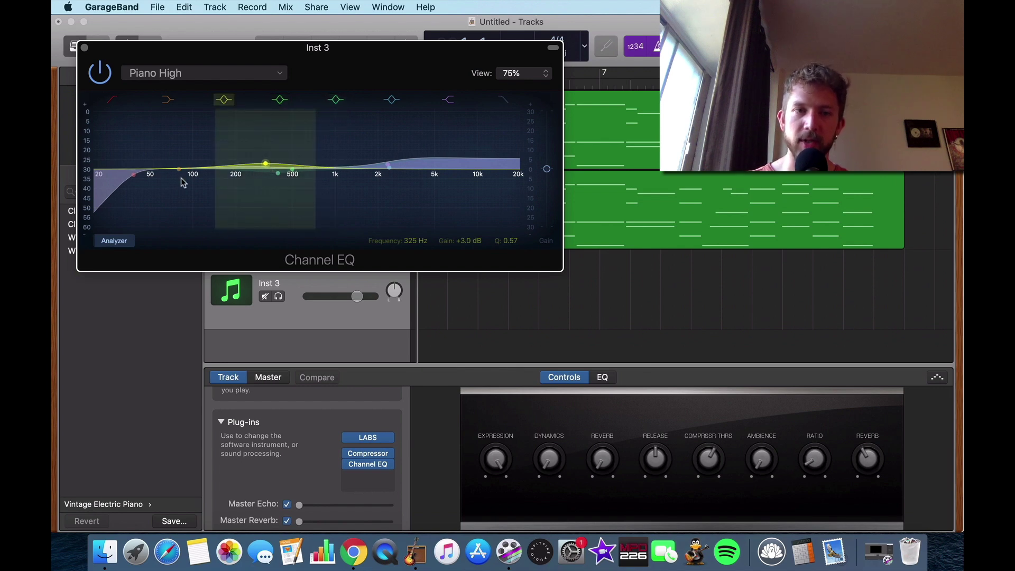
left_click_drag(142, 178, 144, 178)
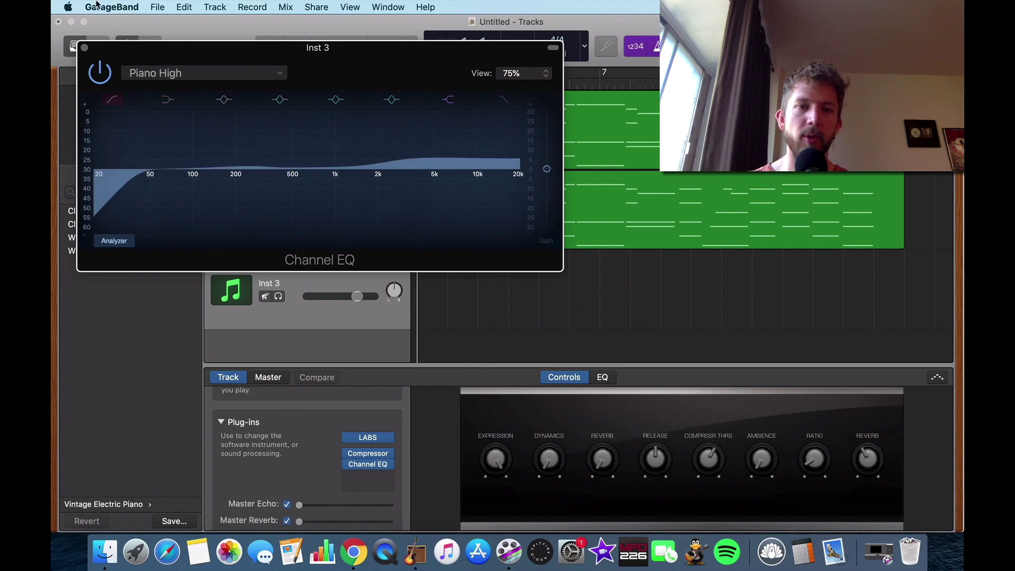
left_click(85, 48)
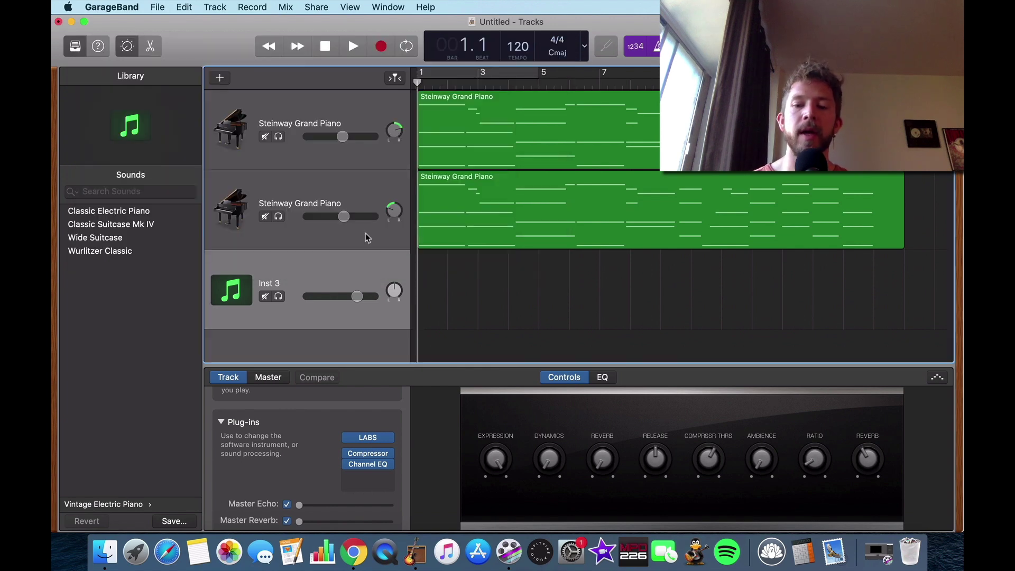
Open Musical Typing and play a run of notes and chords at octave C3 to hear the processed LABS Soft Piano.
key("super+k")
key("k")
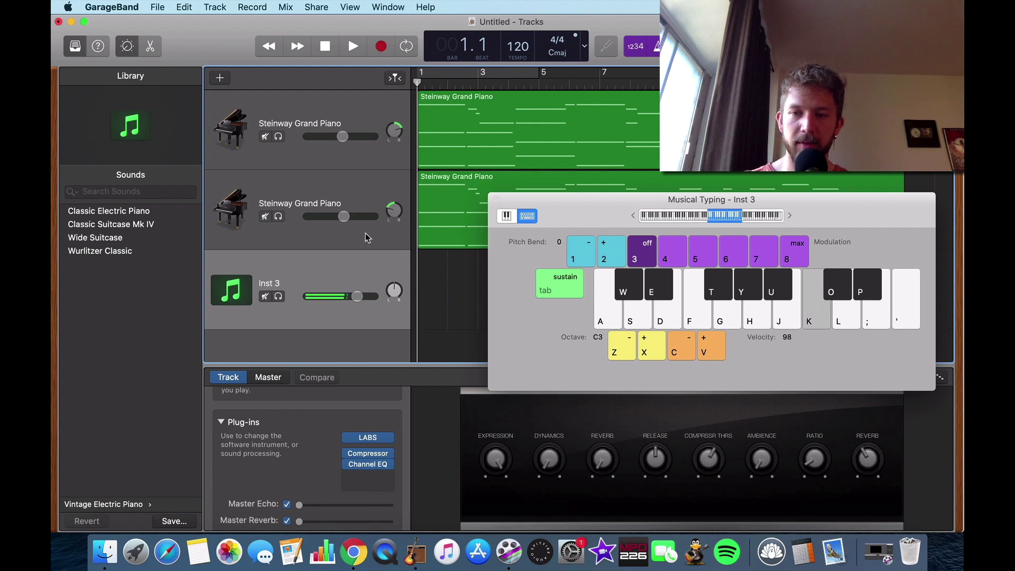
key("a")
key("g")
key("j")
key("d")
key("h")
key("j")
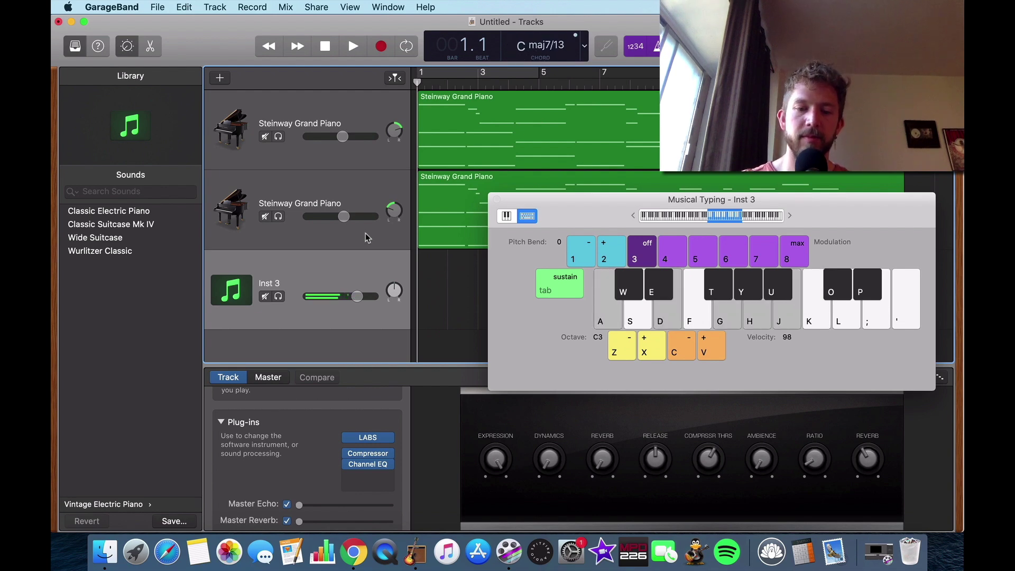
key("f")
key("l")
key("k")
key("h")
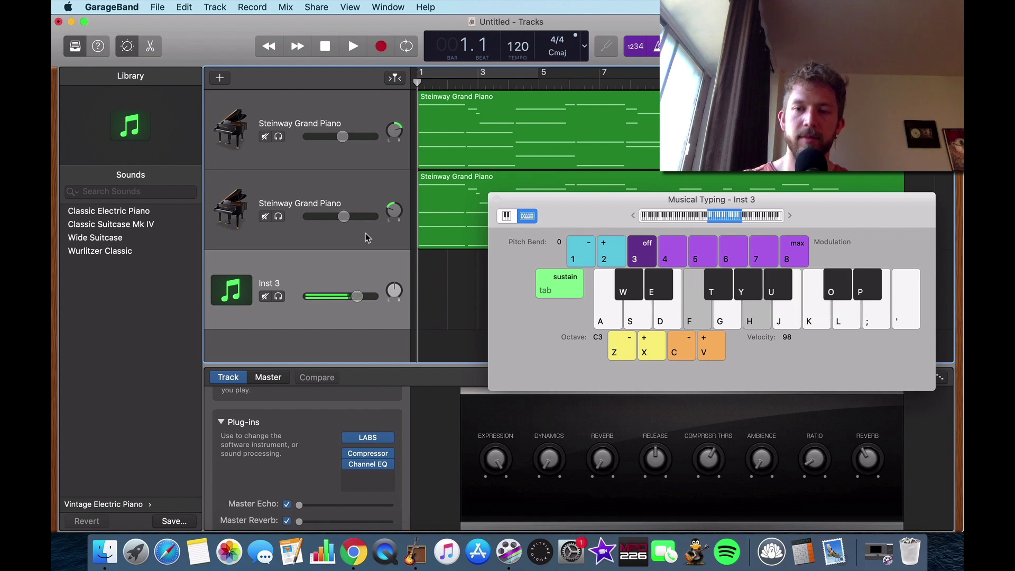
key("d")
key("s")
key("a")
key("a")
key("g")
key("h")
key("k")
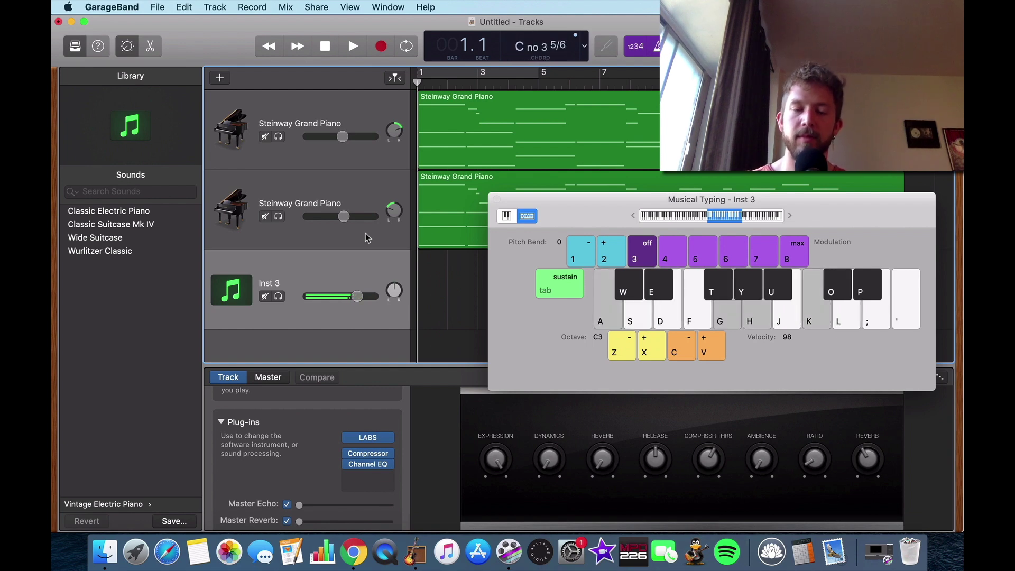
key("l")
key("f")
key("j")
key("k")
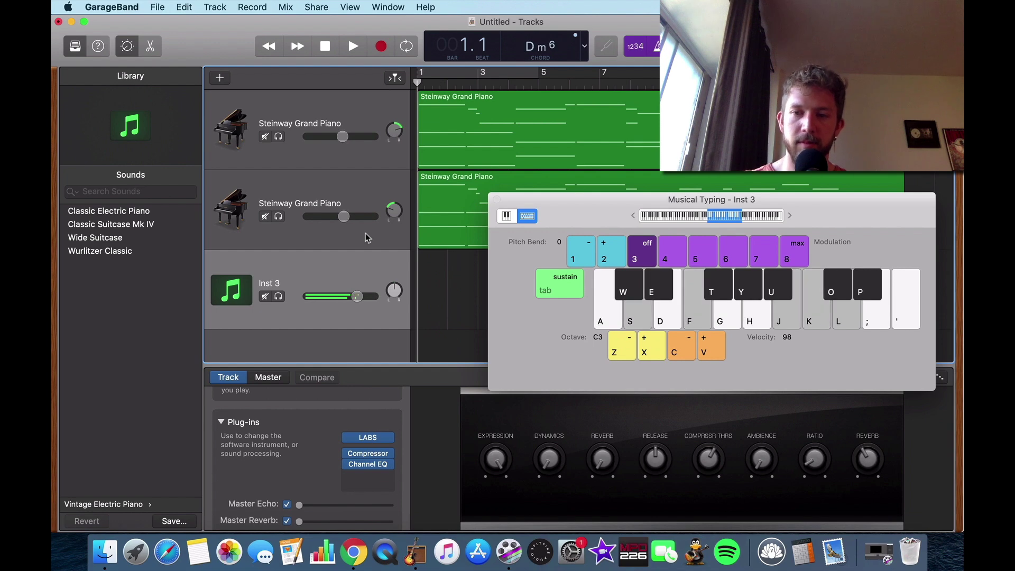
key("d")
key("j")
key("k")
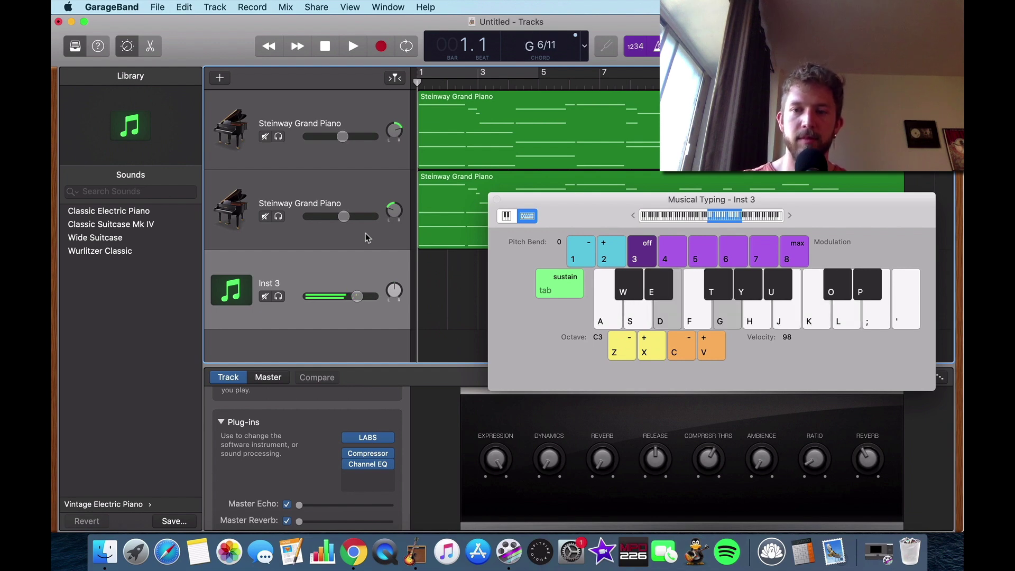
key("f")
key("k")
key("j")
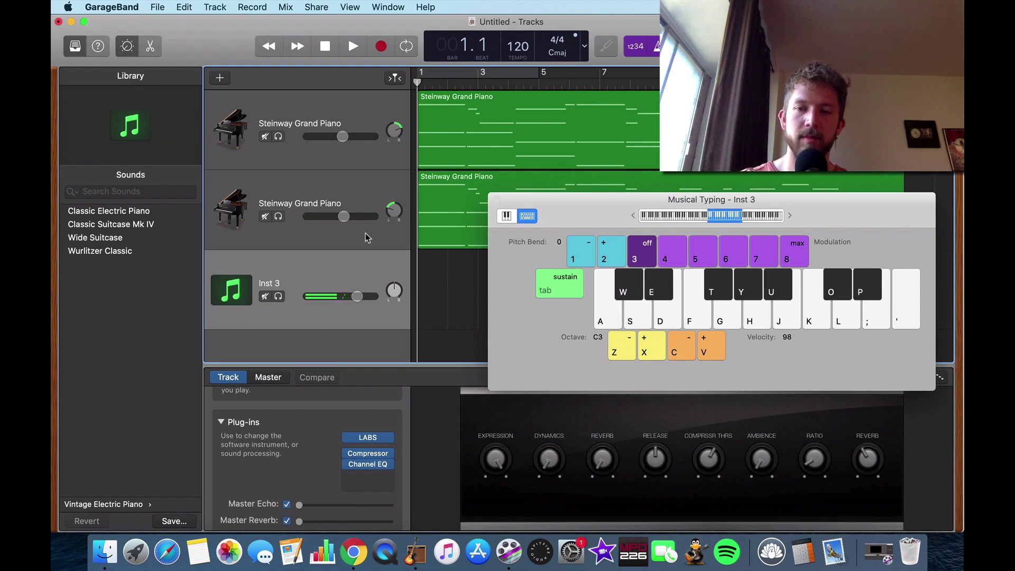
key("a")
key("d")
key("h")
key("k")
key("j")
key("g")
key("j")
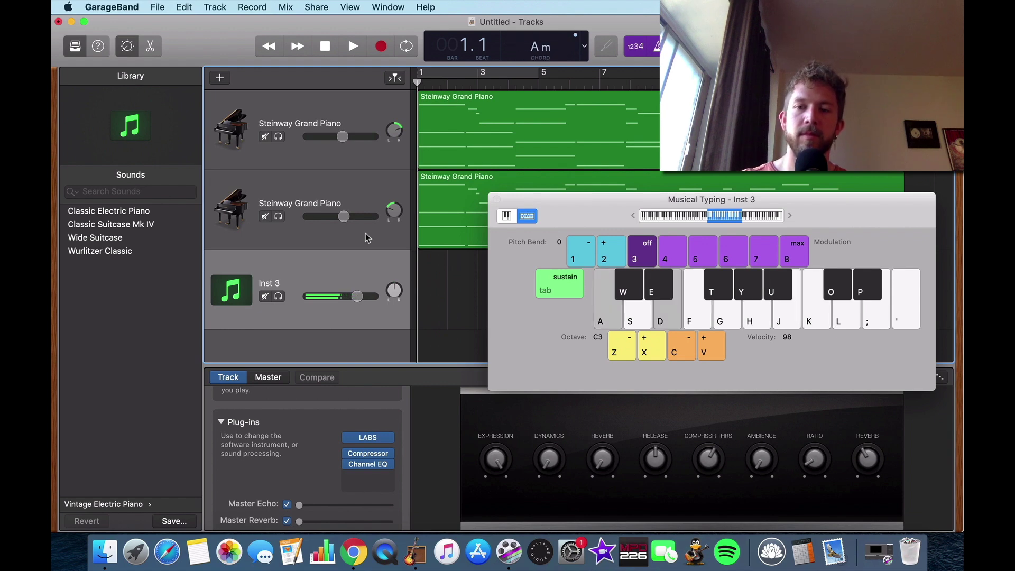
key("a")
key("j")
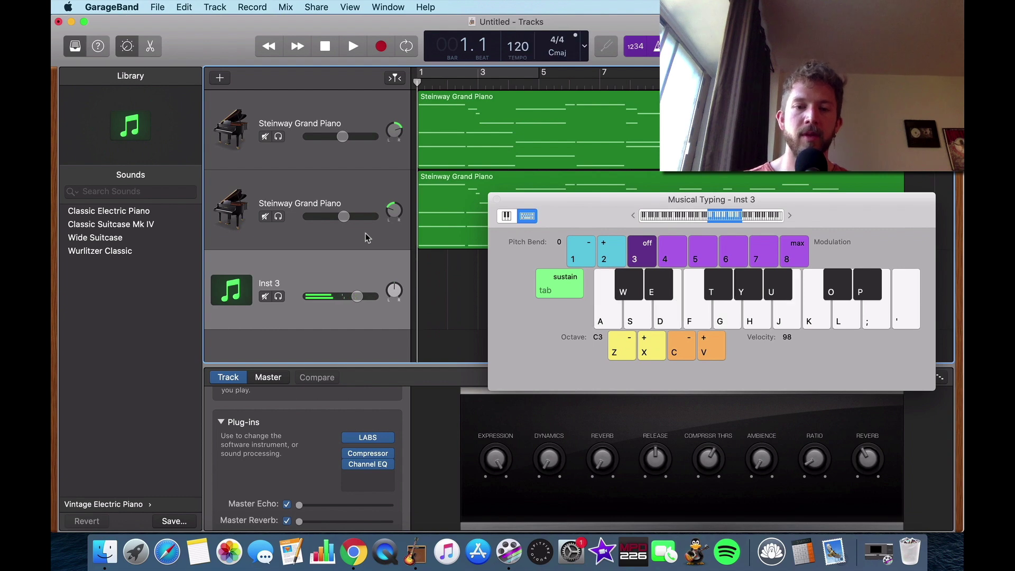
Review the Inst 3 track's Channel EQ curve and the second Steinway Grand Piano track's plug-ins.
left_click(368, 464)
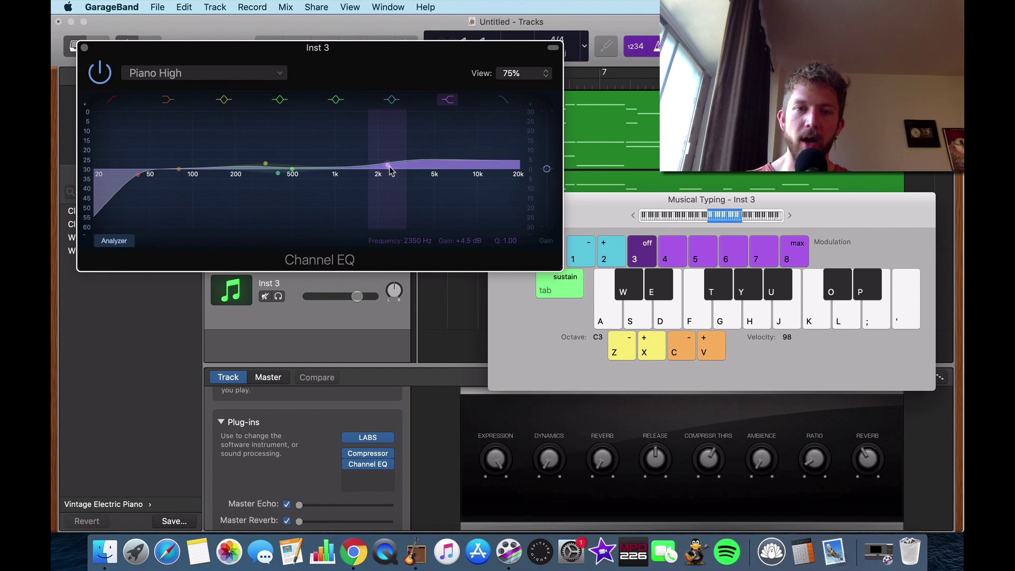
left_click(83, 49)
left_click(433, 220)
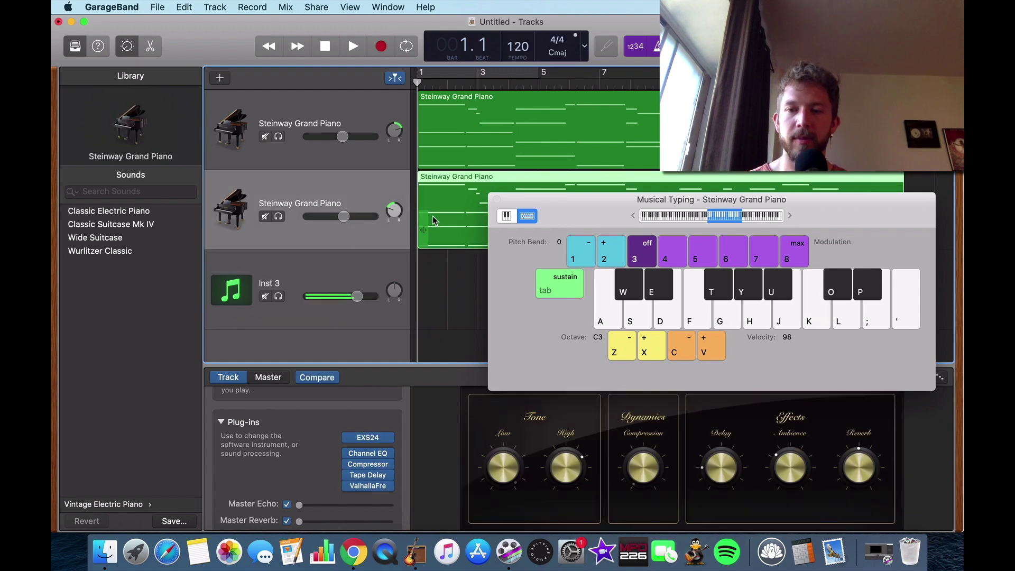
Reselect the Inst 3 track and play another series of chords and notes on the processed LABS Soft Piano.
left_click(370, 264)
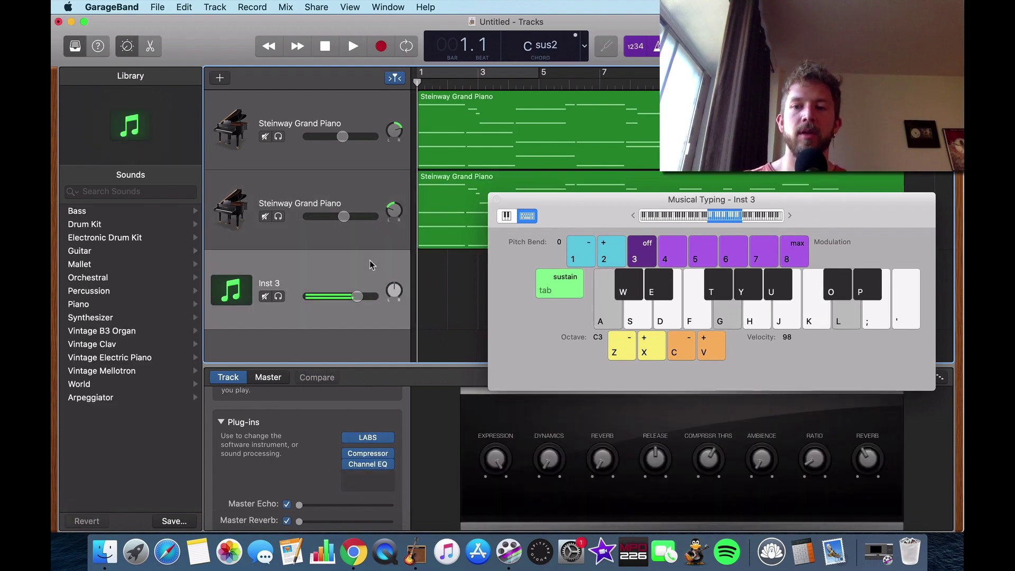
key("k")
key("d")
key("j")
key("k")
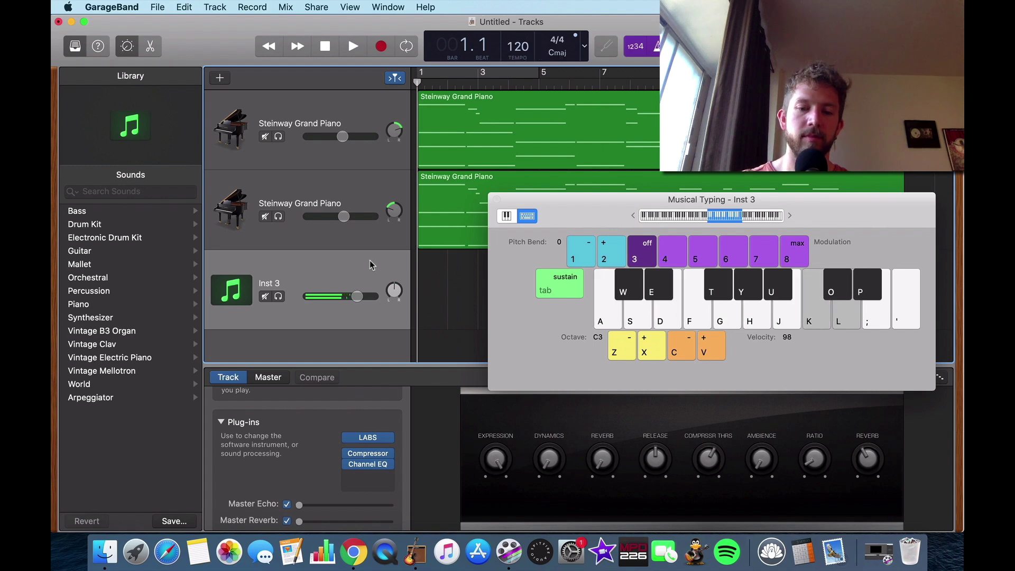
key("f")
key("k")
key("s")
key("j")
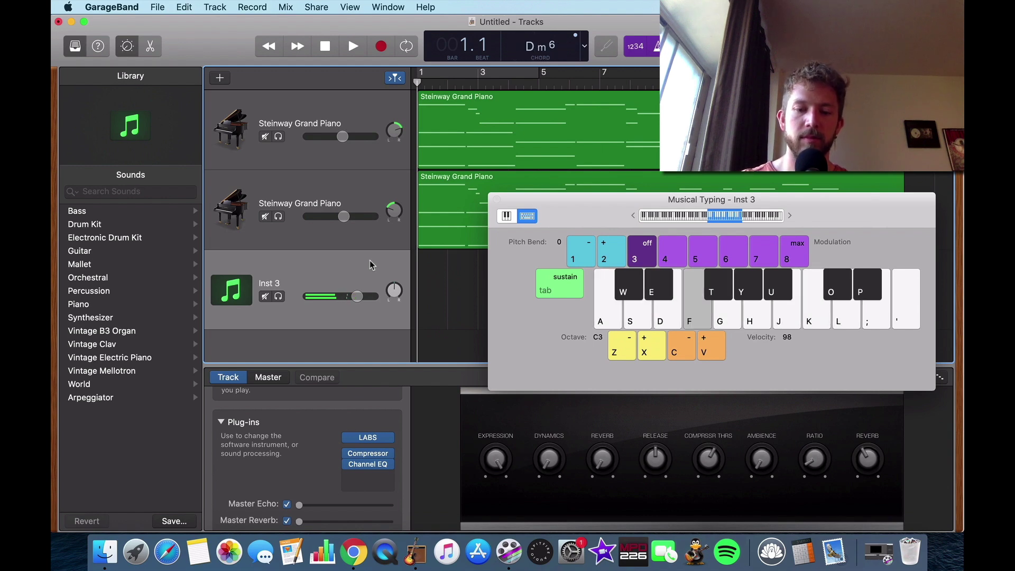
key("d")
key("g")
key("h")
key("k")
key("e")
key("t")
key("y")
key("k")
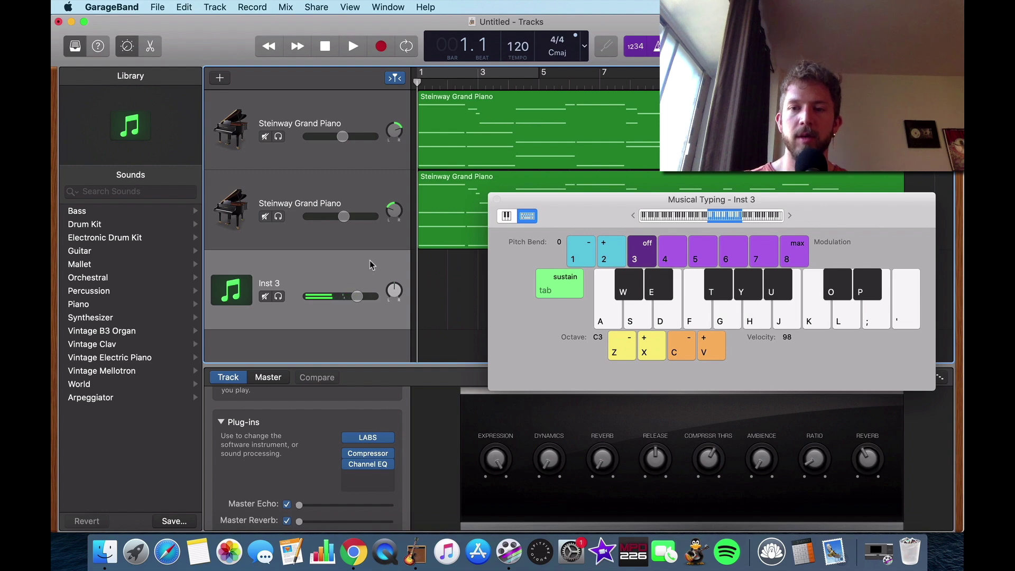
Play a few last notes on the processed LABS Soft Piano and close Musical Typing.
key("a")
key("j")
key("semicolon")
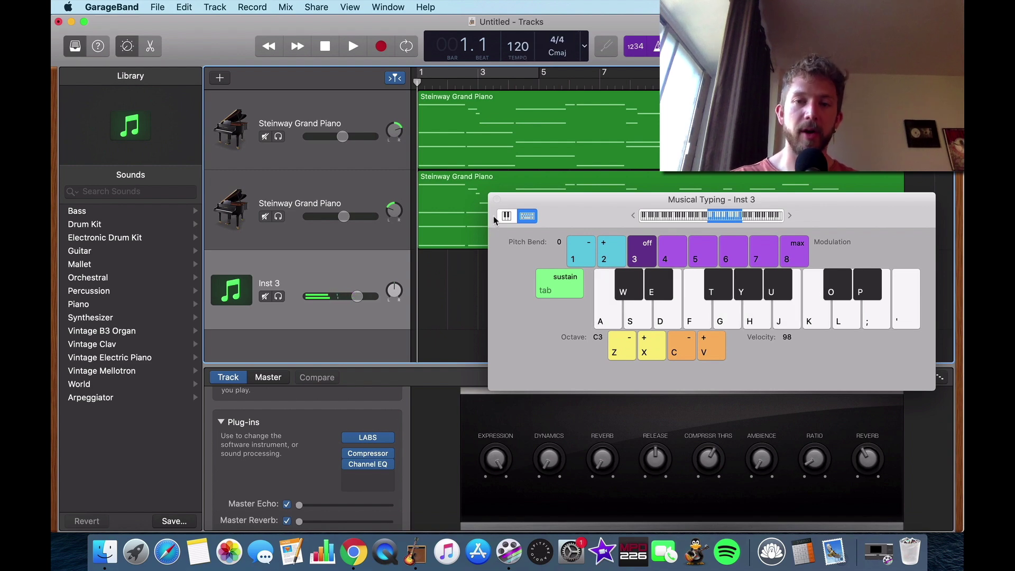
left_click(497, 200)
Add a new software instrument track and replace its E-Piano instrument with the stereo 4Front Piano plug-in.
right_click(354, 256)
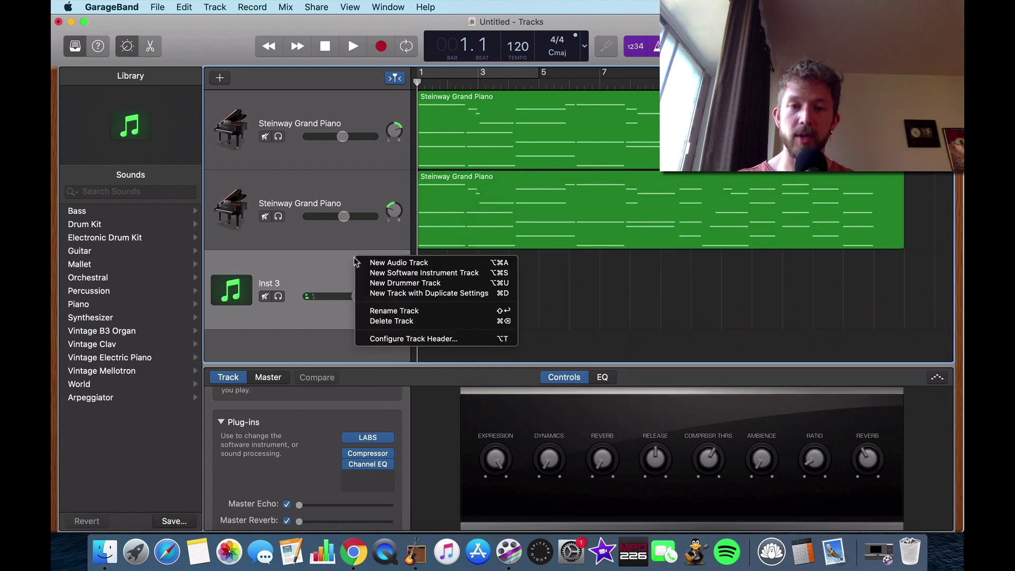
left_click(393, 272)
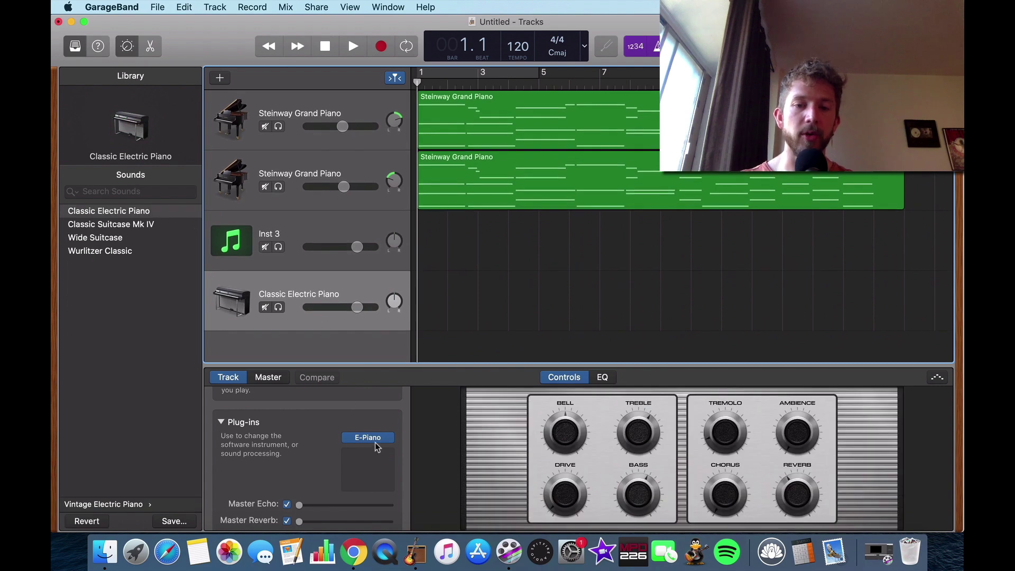
left_click(390, 437)
mouse_move(391, 469)
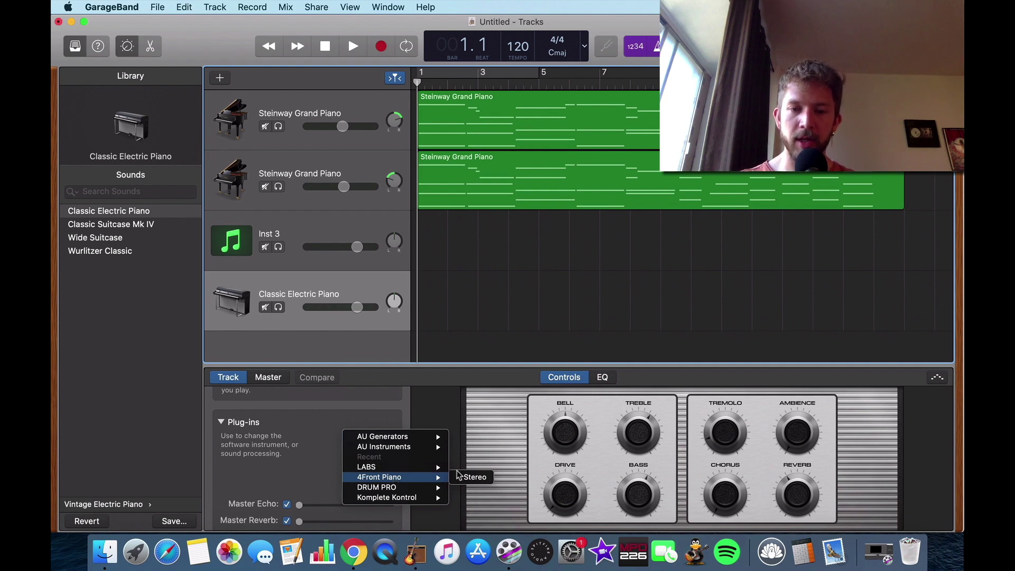
left_click(463, 478)
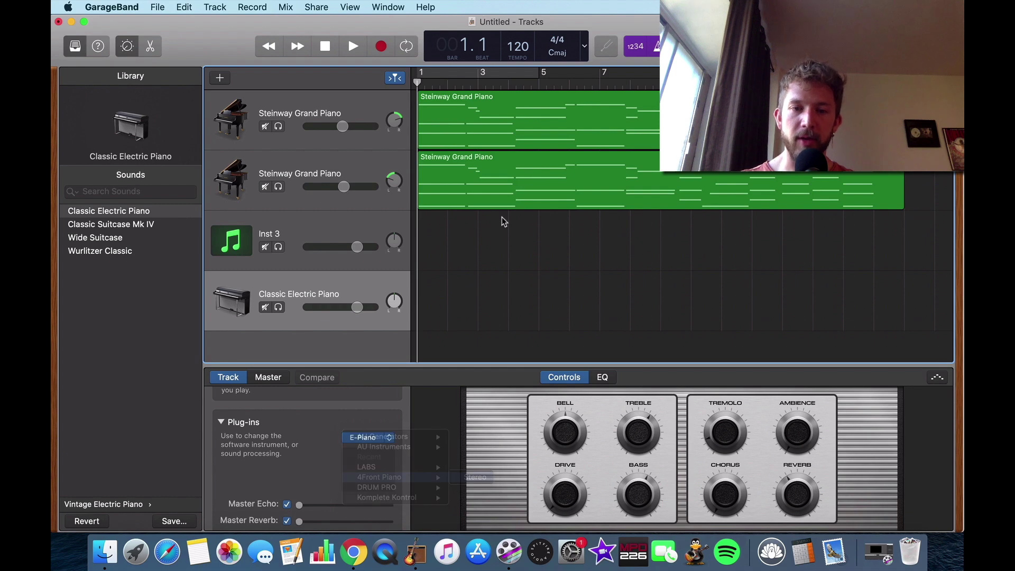
Play notes and chords at octave C3 to hear the unprocessed 4Front Piano, and close Musical Typing and the plug-in window.
key("super+k")
key("g")
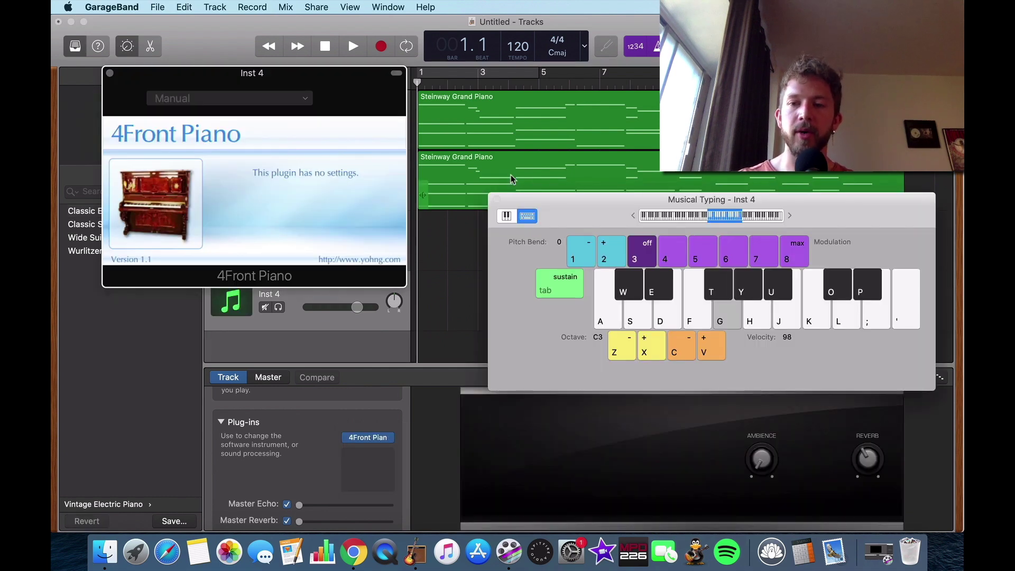
key("a")
key("k")
key("j")
key("d")
key("h")
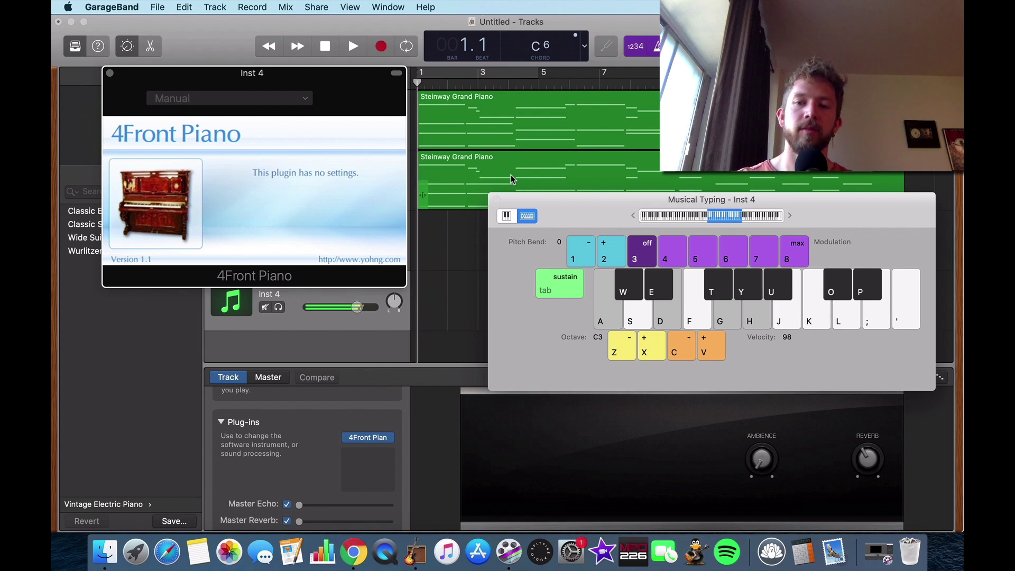
key("j")
key("f")
key("k")
key("d")
key("j")
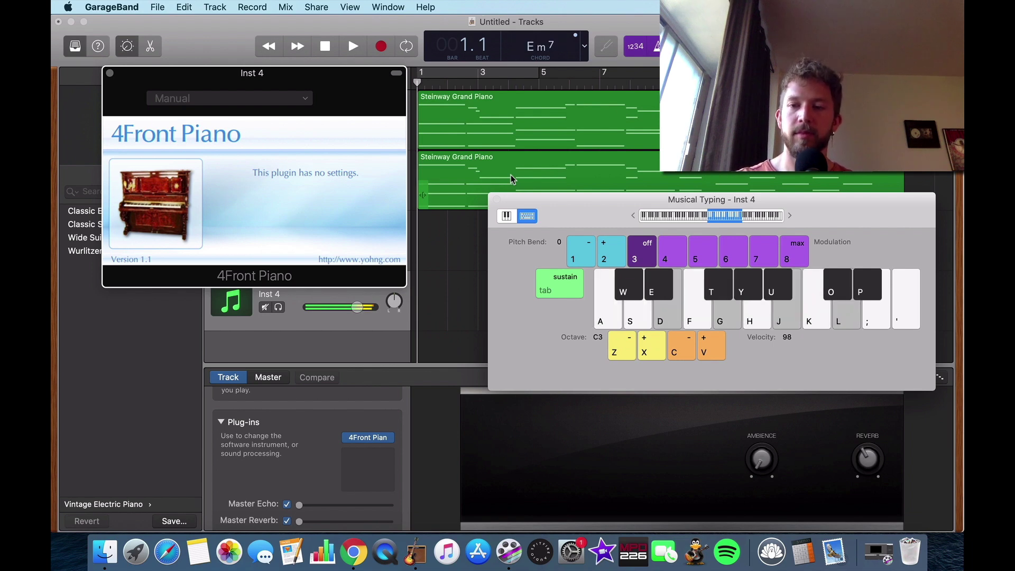
key("f")
key("k")
key("d")
key("g")
key("j")
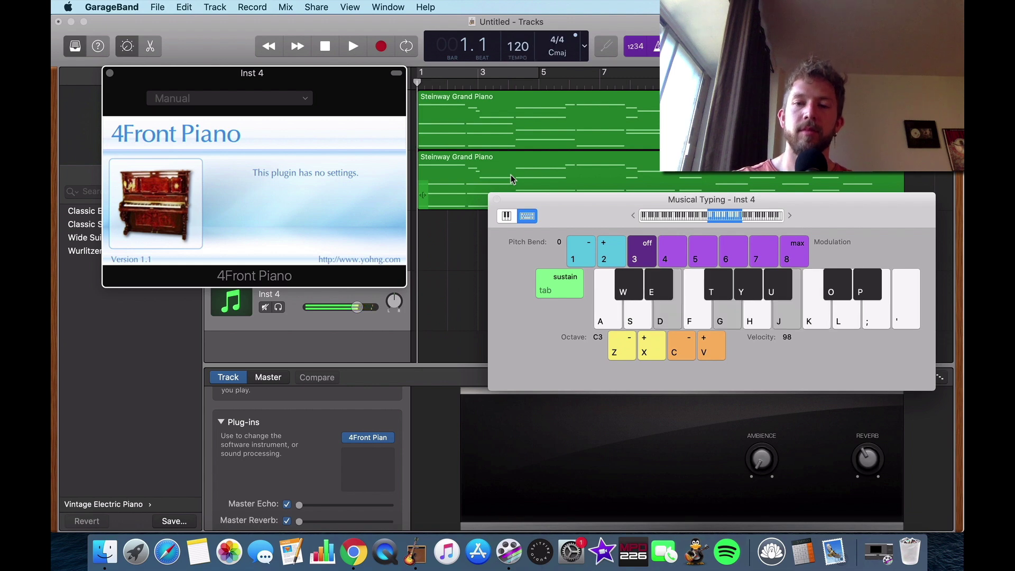
key("a")
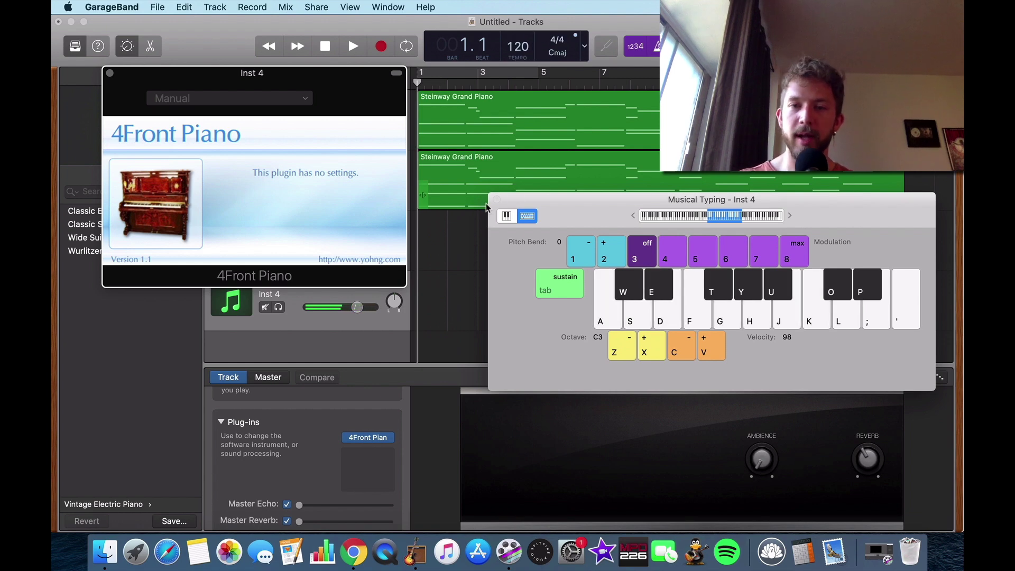
key("super+k")
left_click(110, 73)
Add a Compressor and a Channel EQ to the 4Front Piano track's plug-ins.
scroll(367, 454, "down", 2)
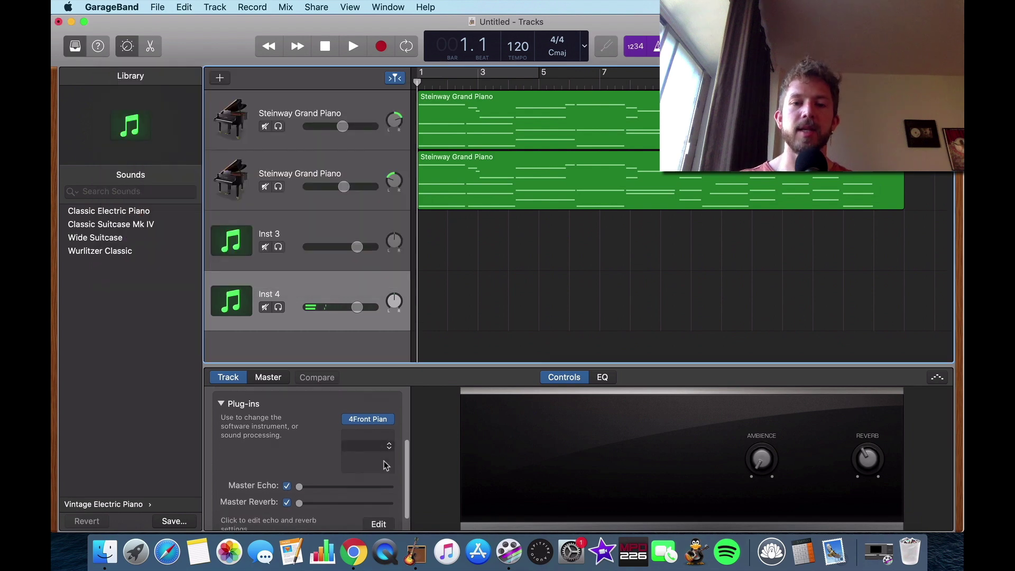
left_click(367, 412)
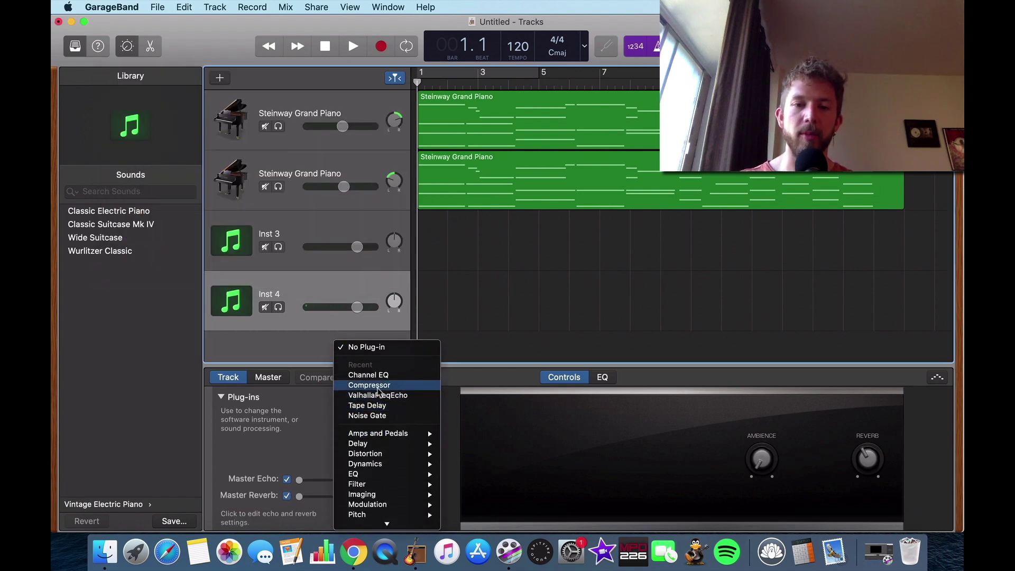
left_click(376, 384)
left_click(367, 453)
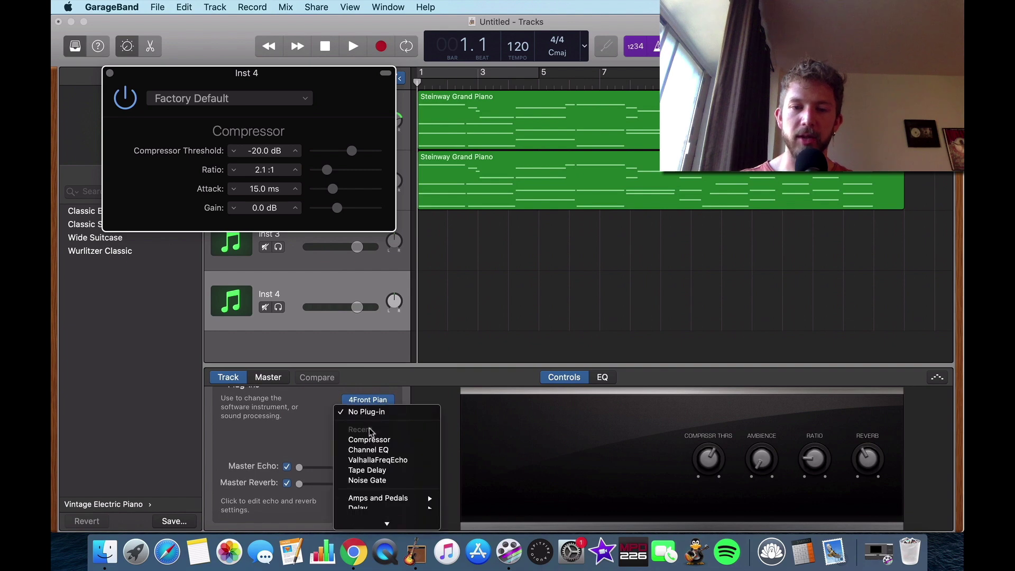
left_click(378, 431)
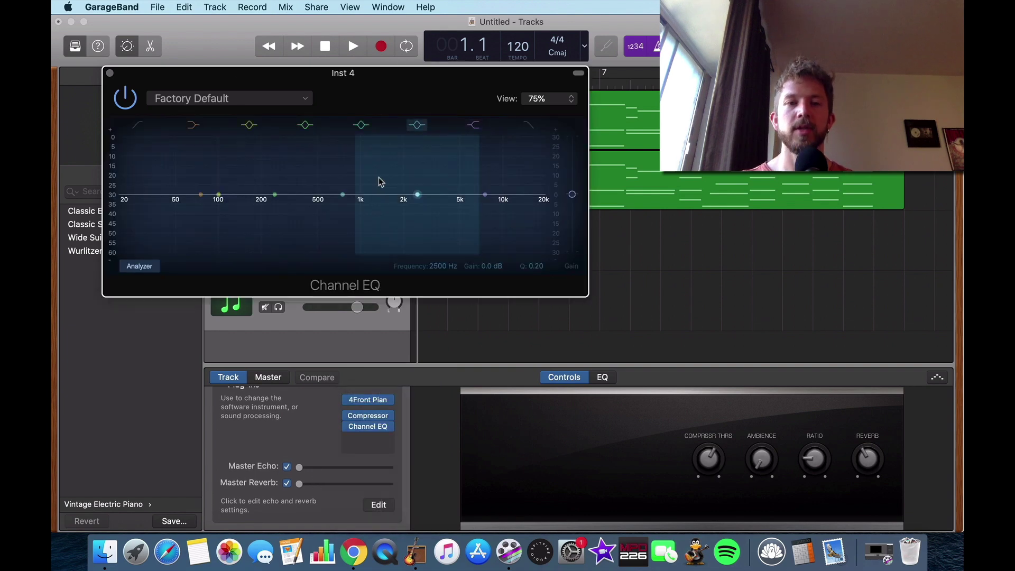
Load the Grand Piano EQ 01 keyboard preset in the 4Front Piano track's Channel EQ.
left_click_drag(226, 80, 386, 119)
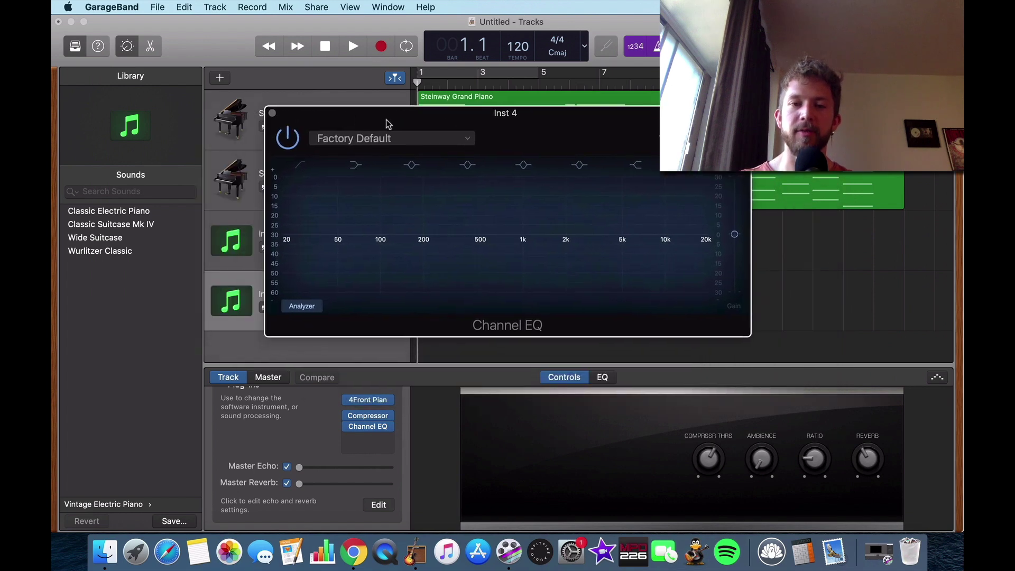
left_click(394, 139)
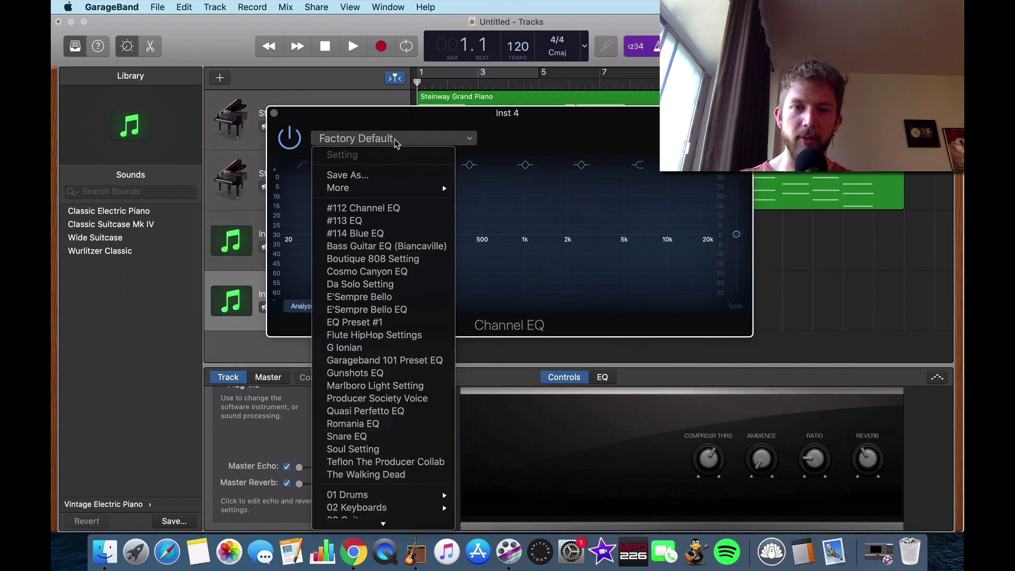
mouse_move(372, 470)
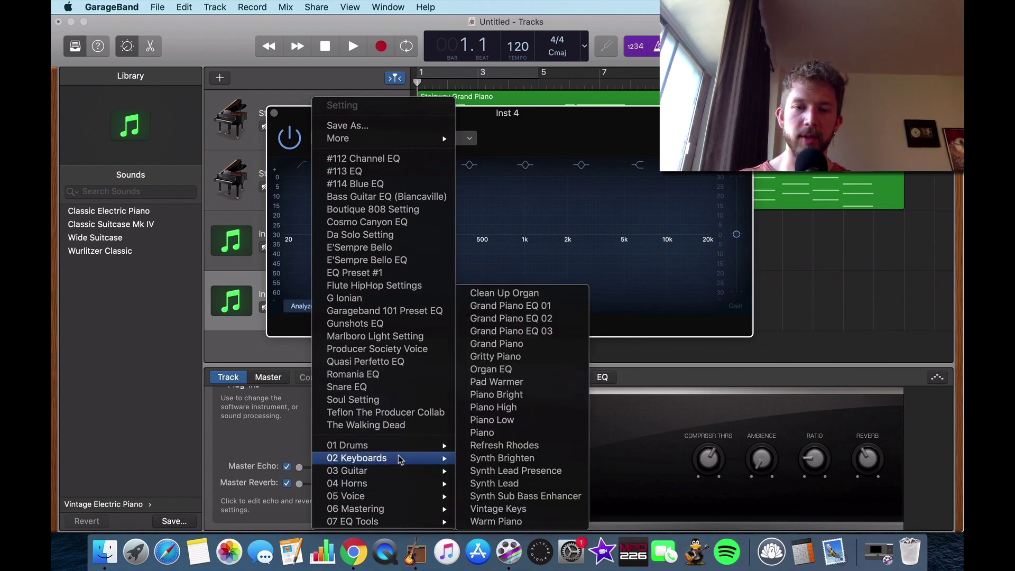
left_click(534, 306)
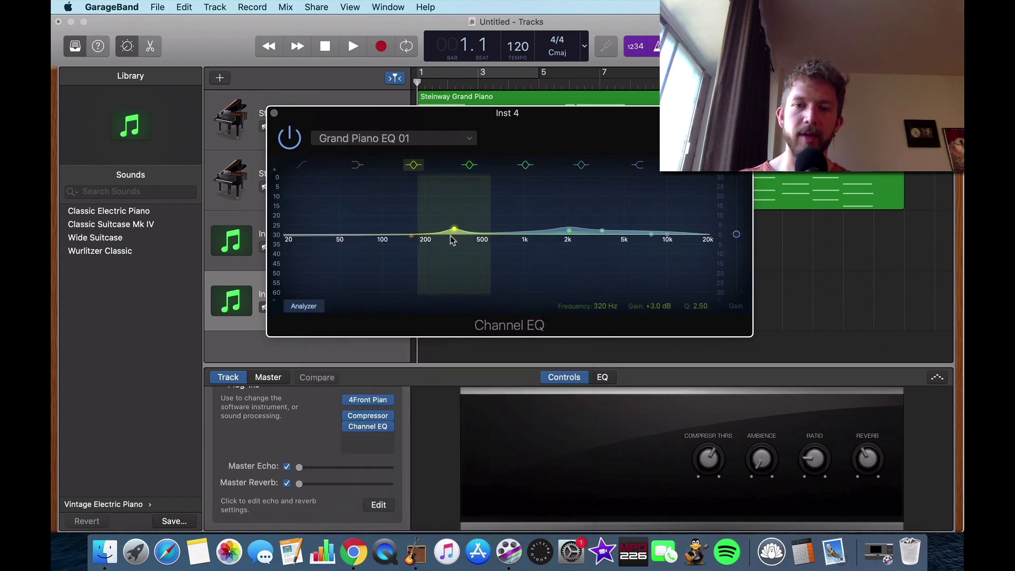
Set the Channel EQ's upper band to about 6800 Hz at +2.5 dB and enable the low cut at about 37 Hz.
left_click_drag(638, 231, 641, 227)
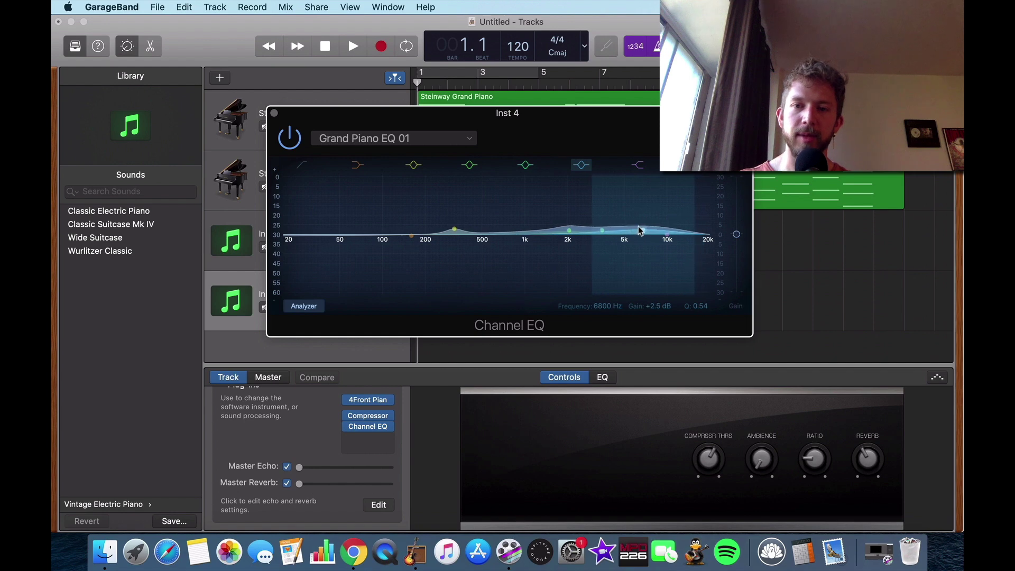
left_click(304, 218)
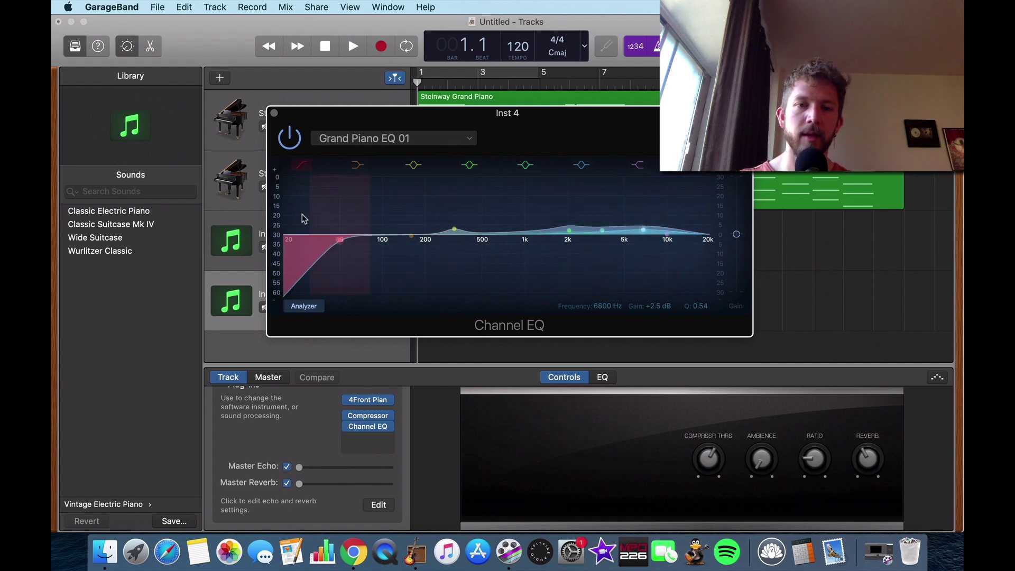
left_click_drag(342, 244, 323, 238)
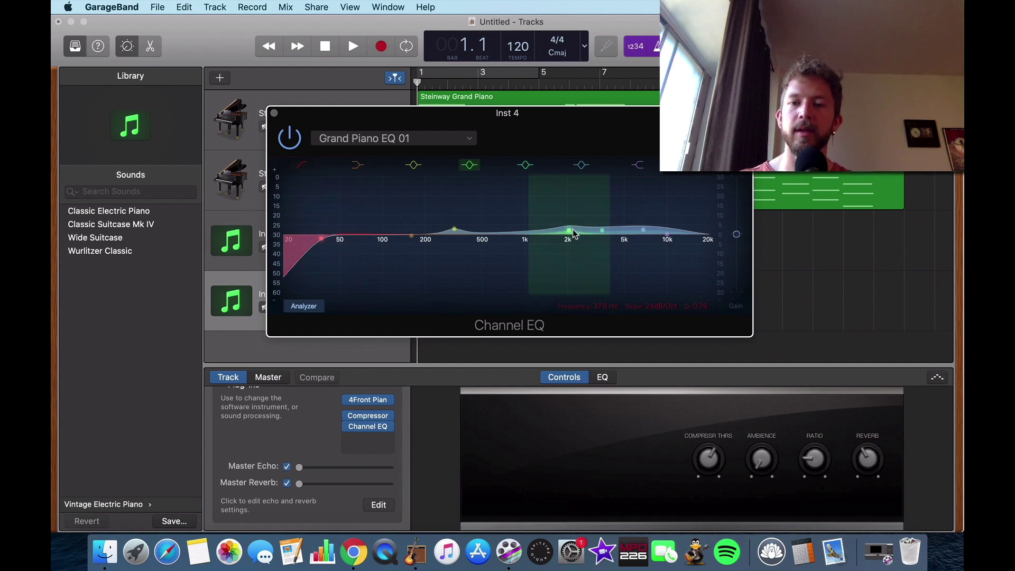
Lower the gain of the 320 Hz band in the Channel EQ and close the EQ.
mouse_move(569, 231)
left_mouse_down()
mouse_move(544, 233)
mouse_move(569, 233)
left_mouse_up()
left_click(454, 230)
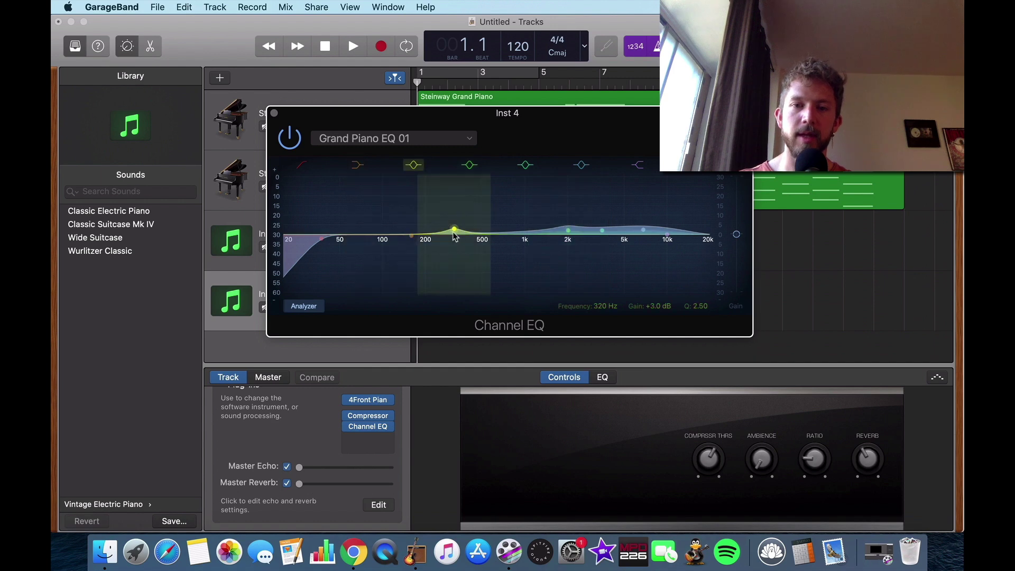
left_click_drag(453, 234, 453, 244)
left_click(273, 112)
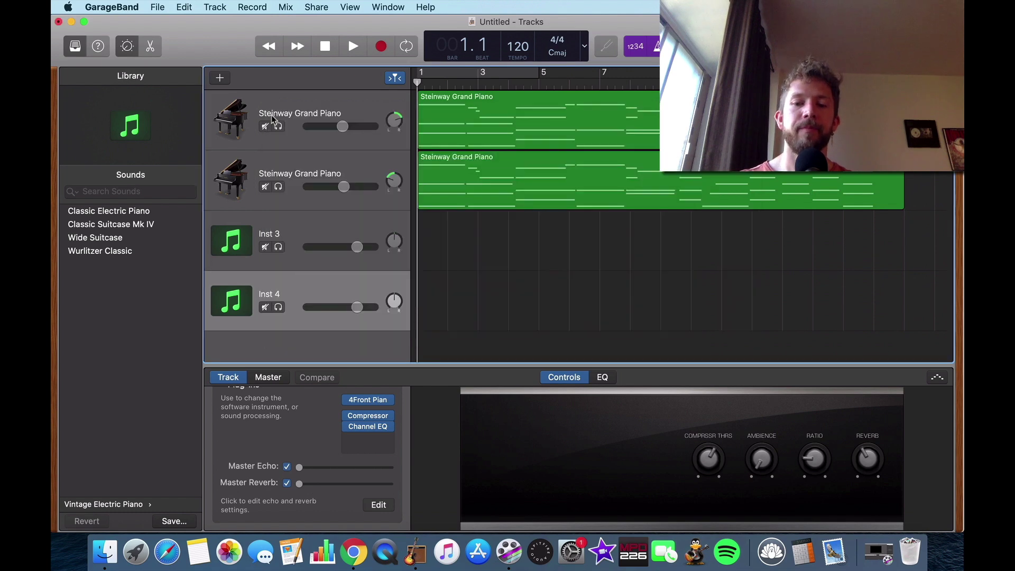
Open Musical Typing and play a series of chords at octave C3 to hear the processed 4Front Piano.
key("super+k")
key("super+k")
key("super+k")
key("k")
key("a")
key("g")
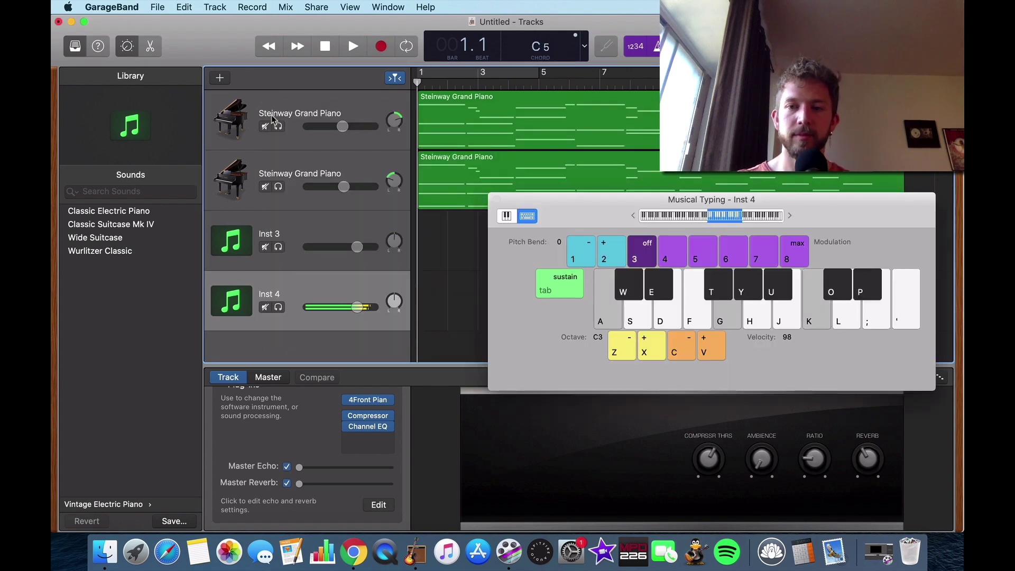
key("l")
key("k")
key("s")
key("f")
key("j")
key("k")
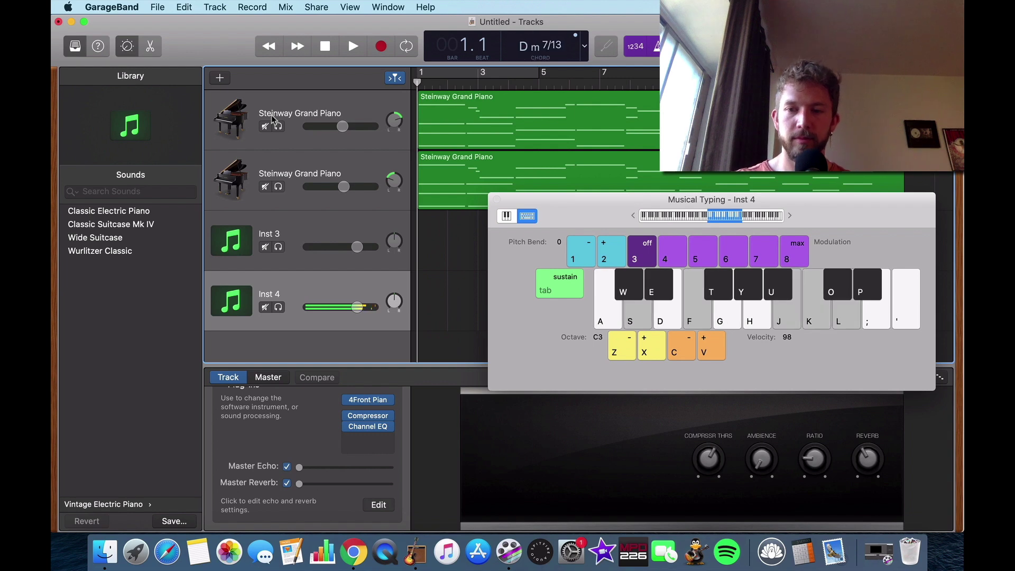
key("h")
key("d")
key("g")
key("h")
key("j")
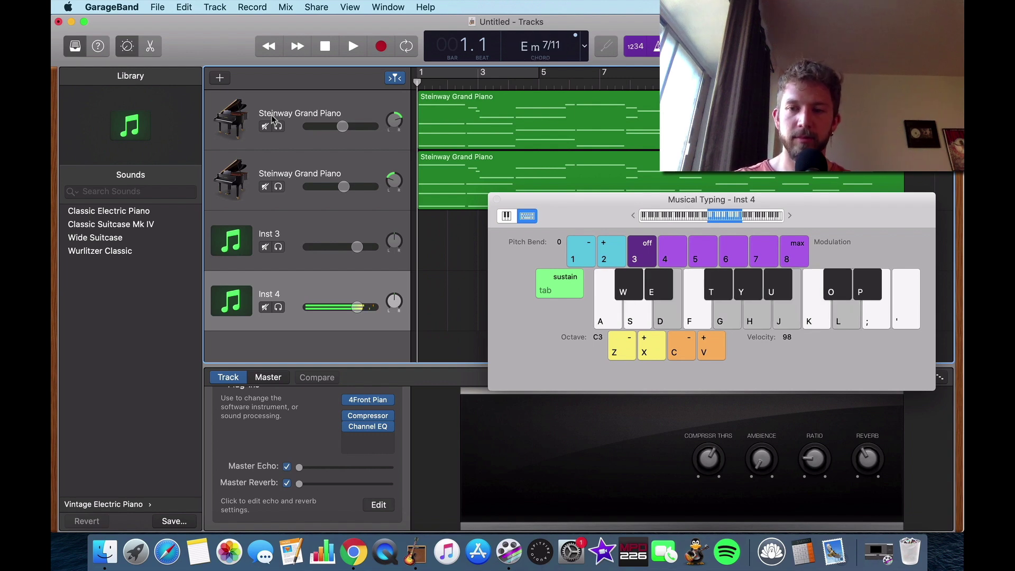
key("j")
key("l")
key("a")
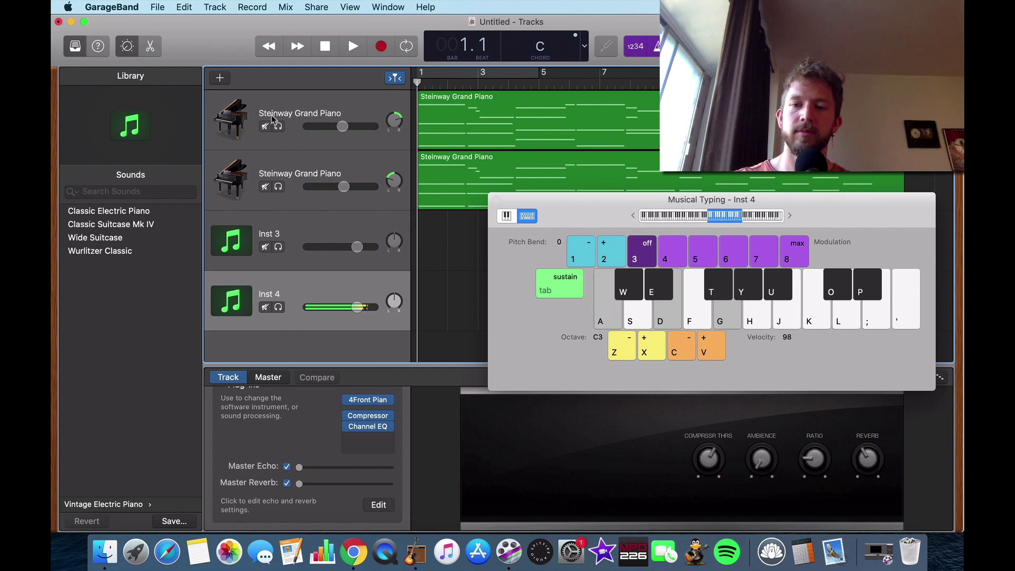
Raise the Musical Typing octave to C4 and play descending notes and chords on the processed 4Front Piano.
left_click(651, 345)
key("o")
key("k")
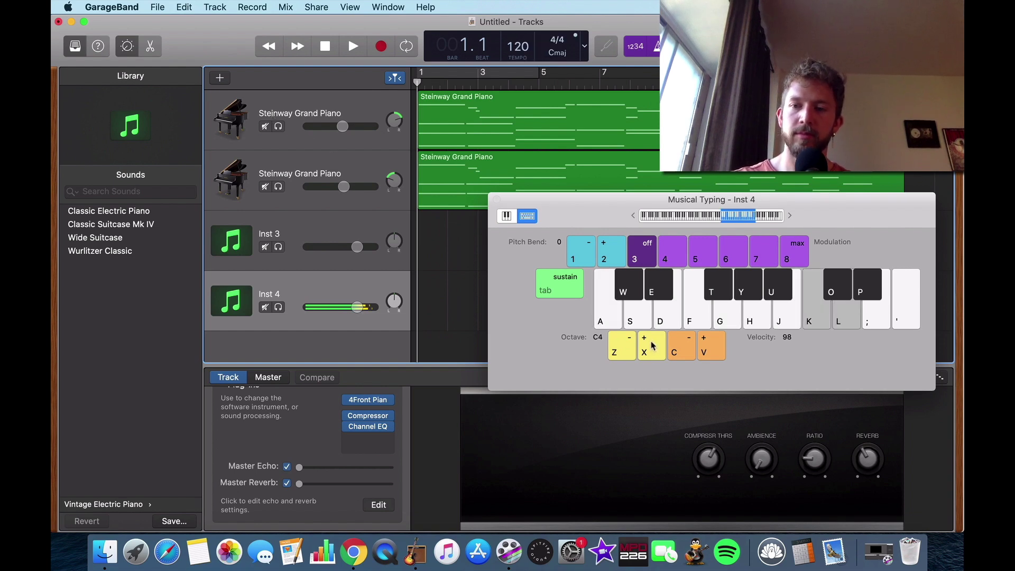
key("j")
key("h")
key("g")
key("f")
key("d")
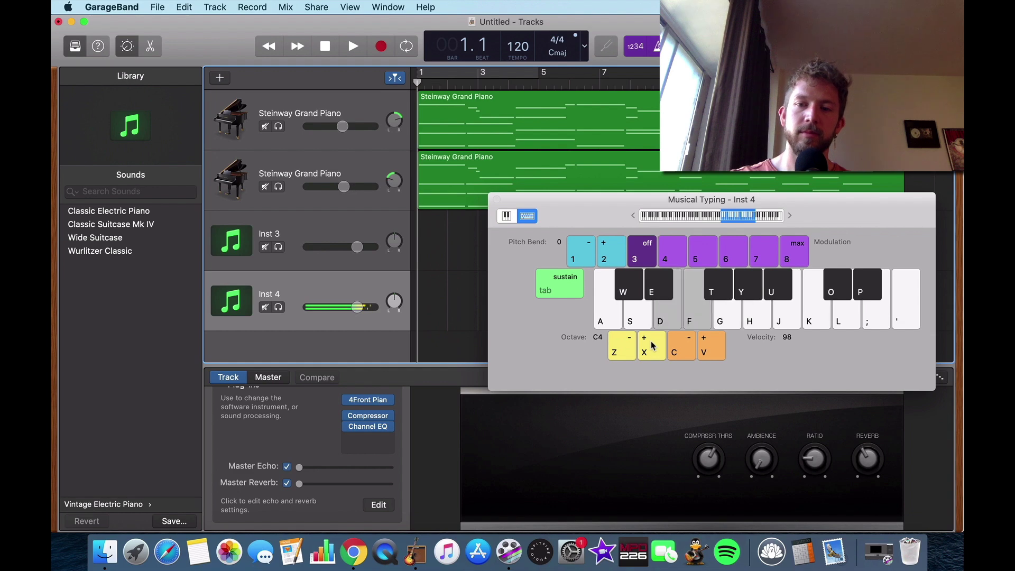
key("s")
key("a")
key("a")
key("k")
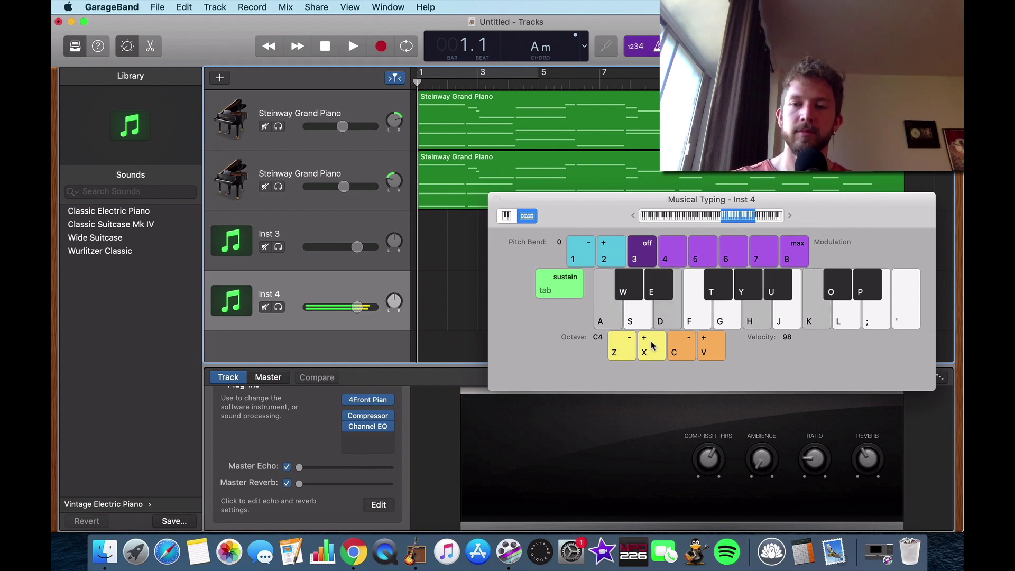
key("a")
key("j")
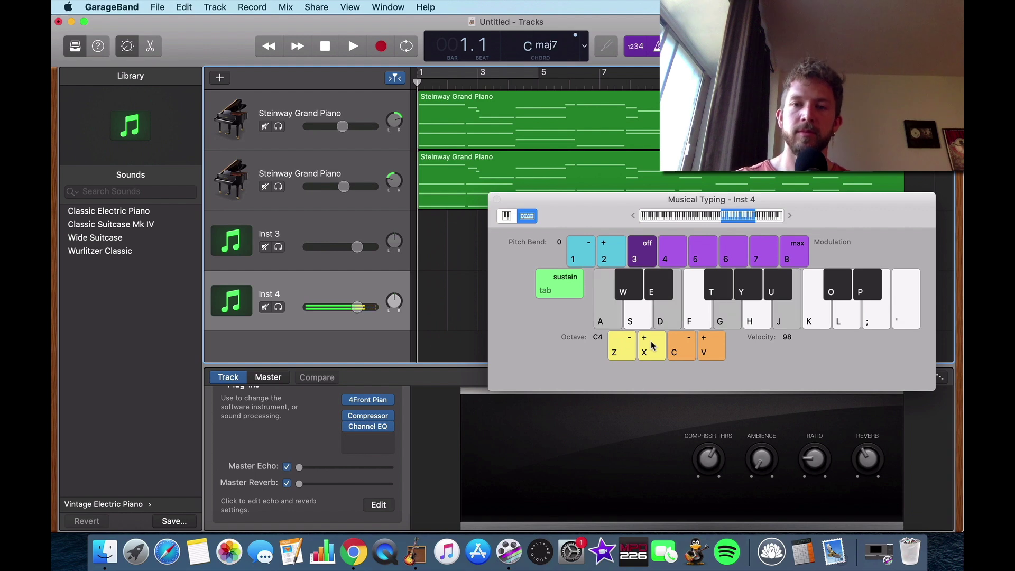
key("s")
key("f")
key("h")
key("k")
key("d")
key("g")
key("j")
key("l")
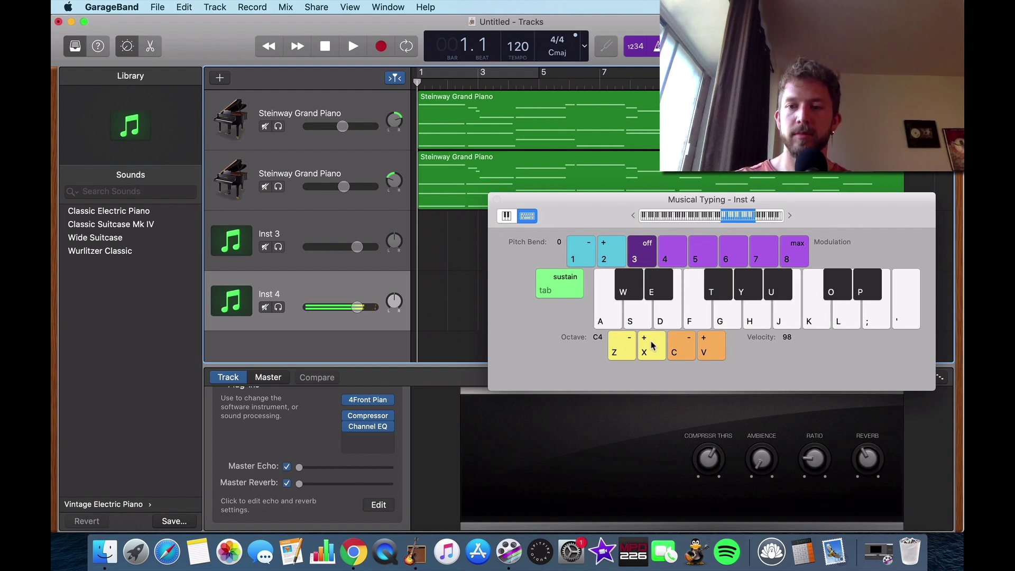
key("f")
key("k")
key("d")
key("g")
key("j")
key("l")
key("s")
key("f")
key("h")
key("k")
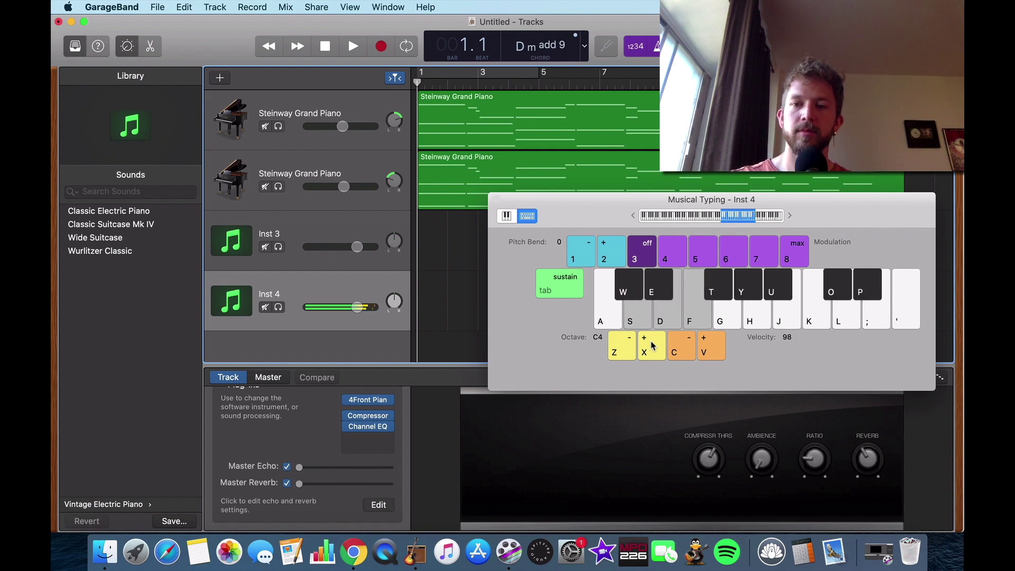
key("a")
key("f")
key("g")
key("j")
key("d")
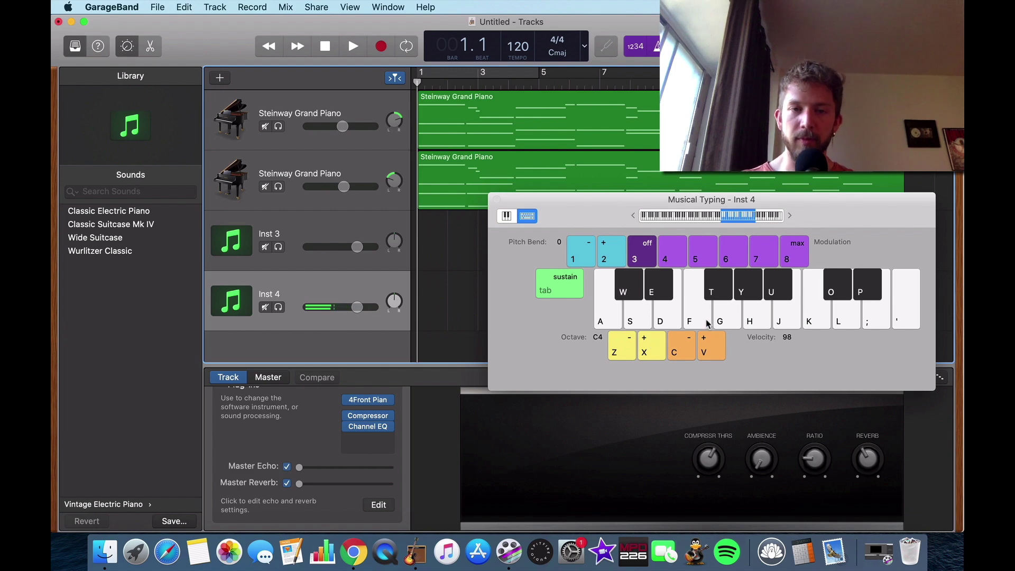
Close Musical Typing and select the Inst 3 track with the LABS piano.
left_click(496, 200)
left_click(300, 226)
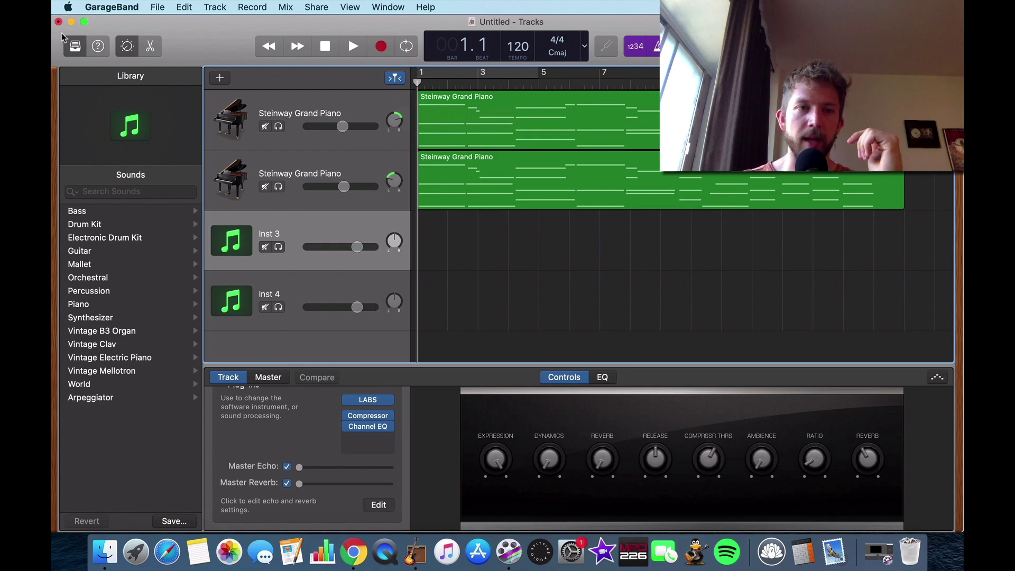
Minimise the GarageBand window and skim the Producer Society piano guide in Chrome down to its conclusion and back to the title.
left_click(71, 22)
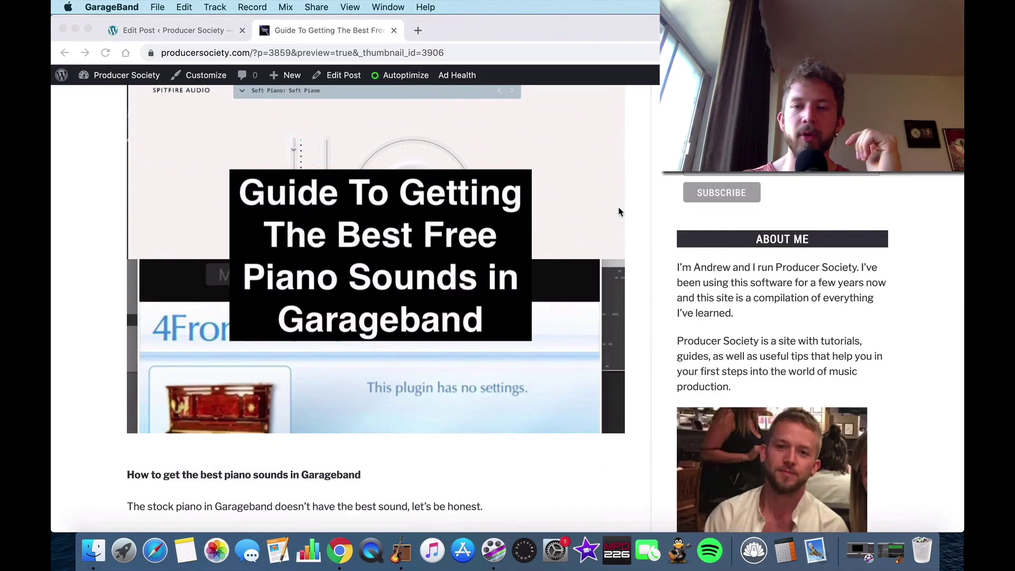
scroll(572, 256, "down", 20)
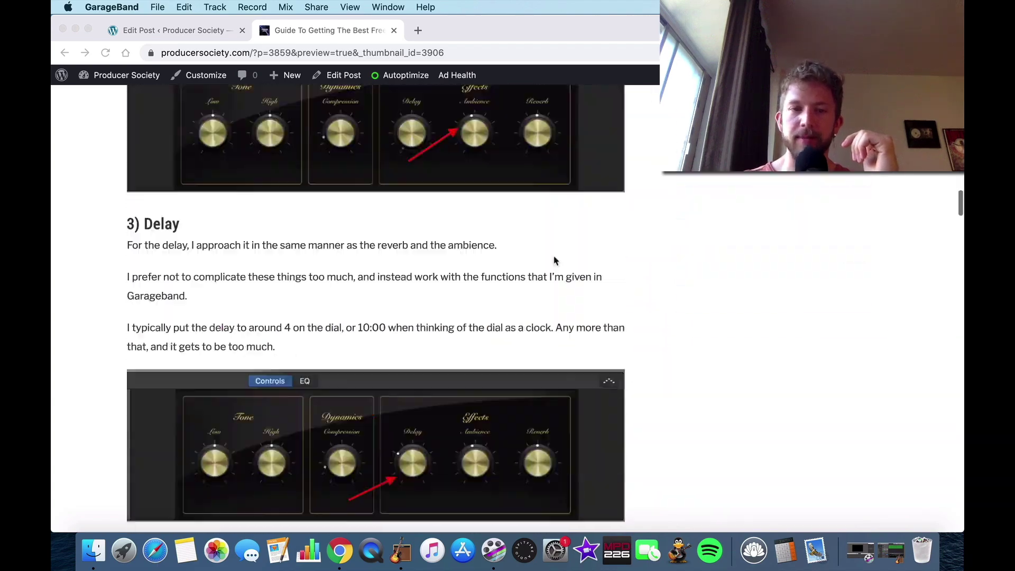
scroll(553, 260, "down", 20)
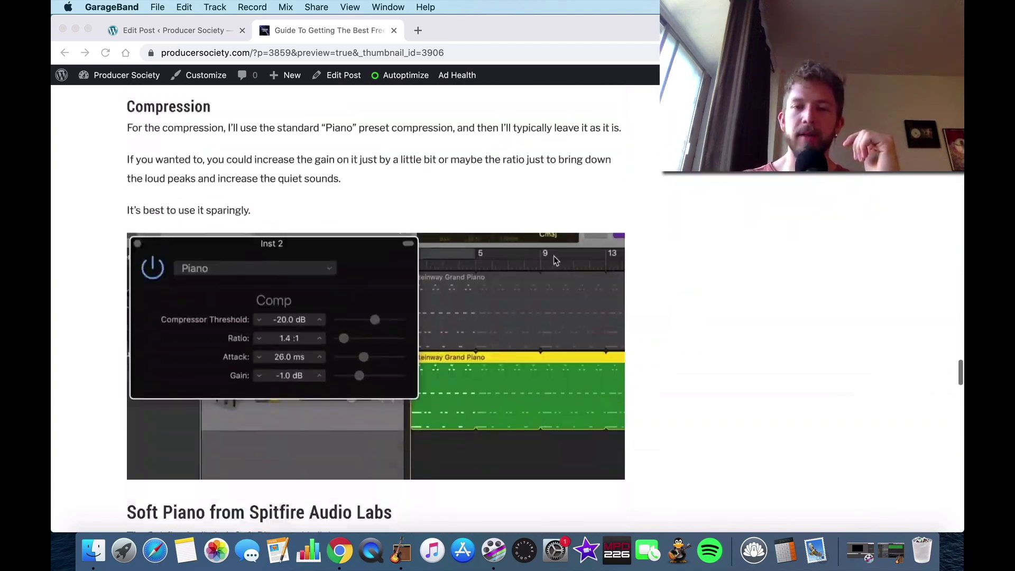
scroll(554, 261, "down", 20)
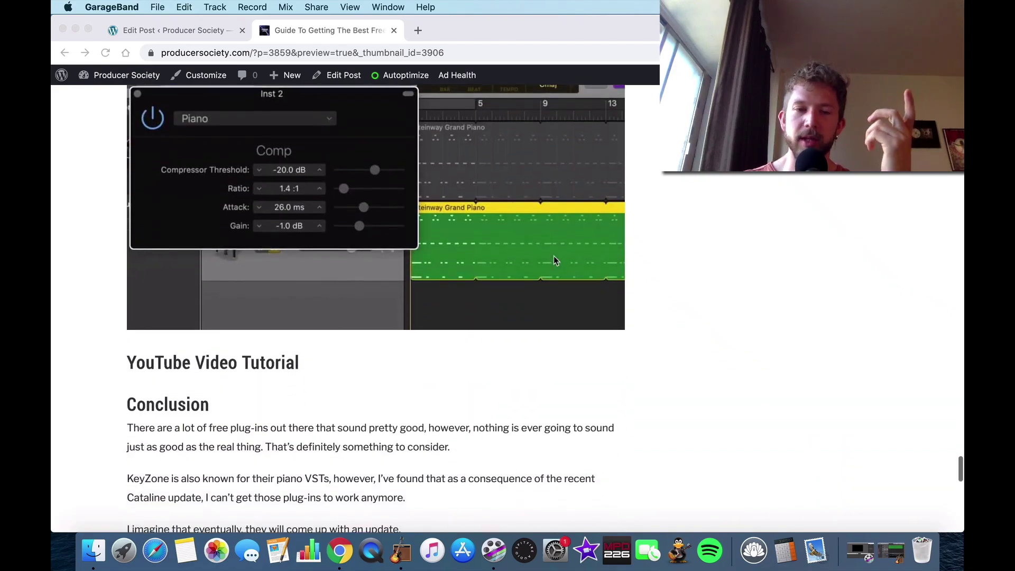
scroll(554, 260, "down", 3)
scroll(554, 260, "up", 20)
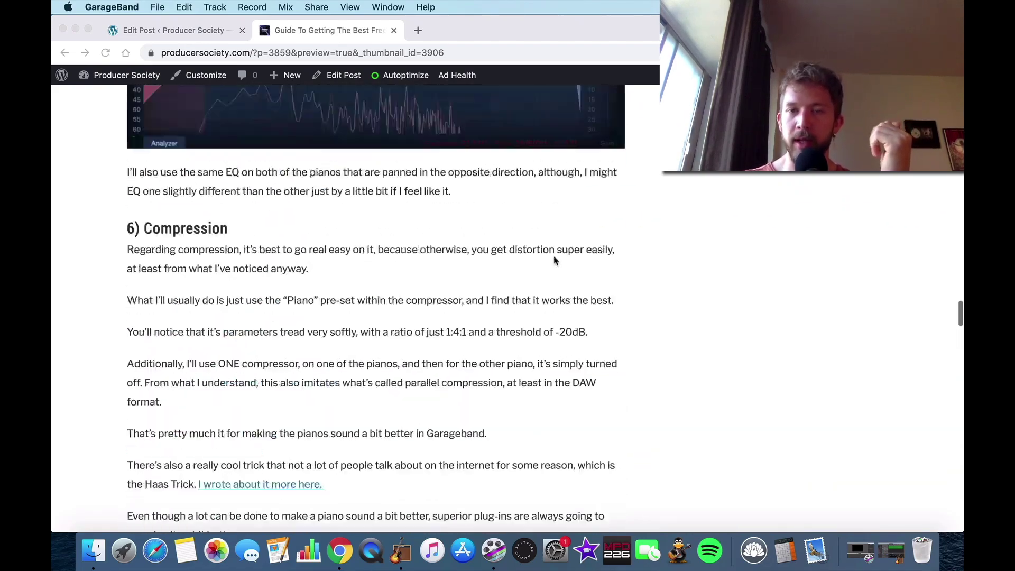
scroll(554, 260, "up", 3)
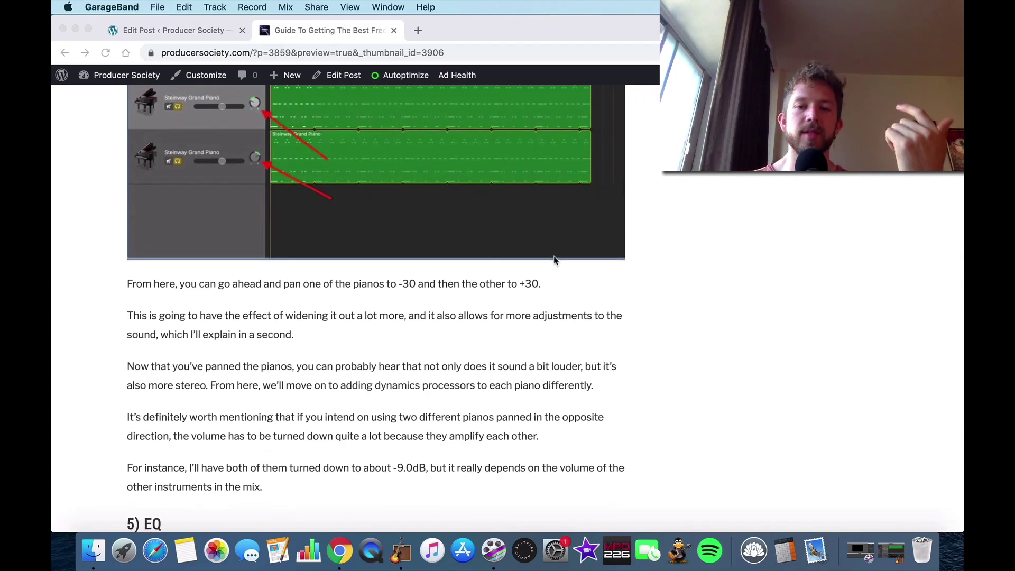
scroll(553, 260, "up", 20)
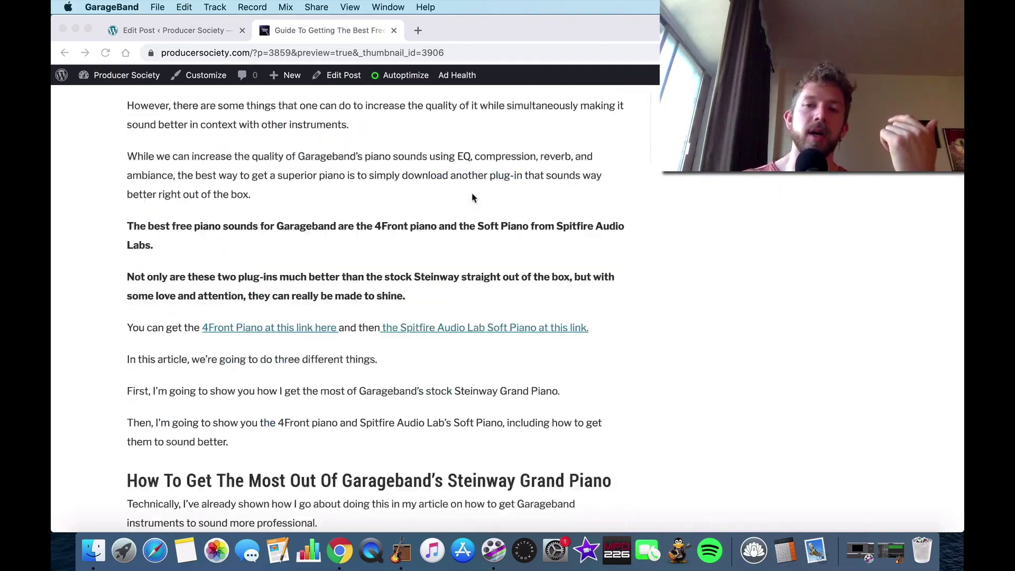
scroll(473, 198, "up", 2)
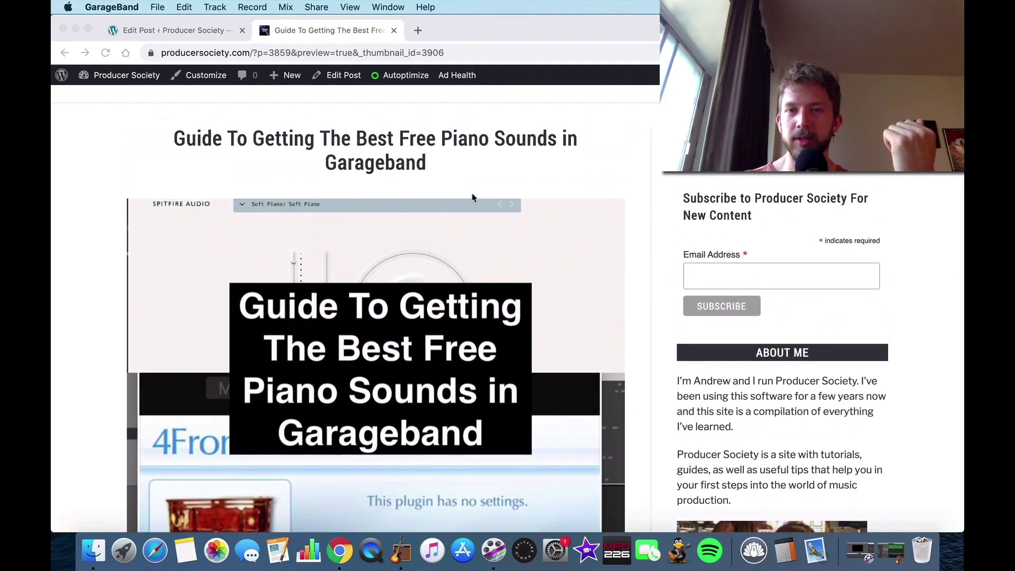
Review the guide's introduction with the 4Front Piano and Soft Piano links, plus its Steinway Grand Piano reverb and ambience sections.
scroll(473, 198, "down", 7)
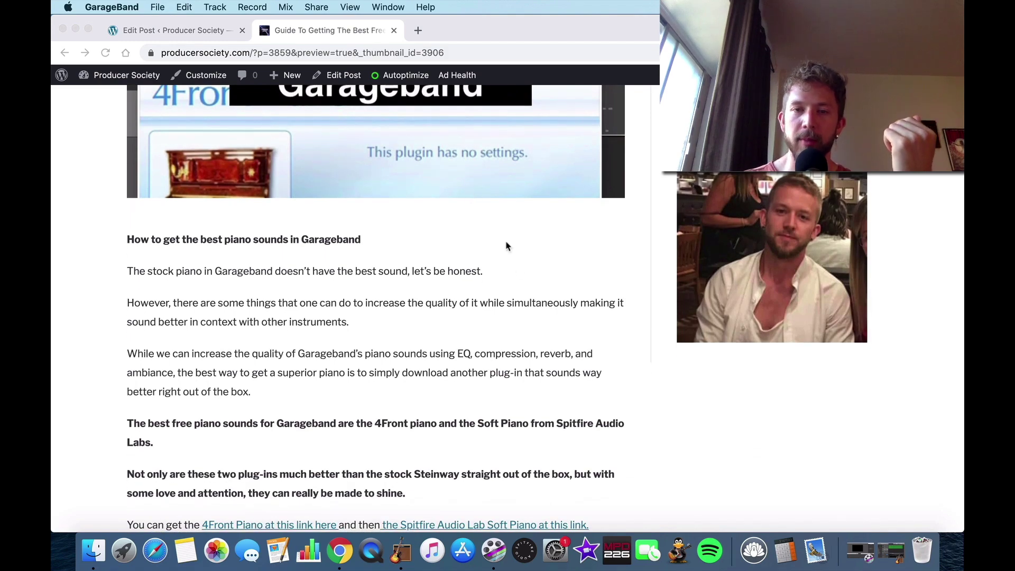
scroll(521, 288, "down", 9)
scroll(521, 288, "down", 15)
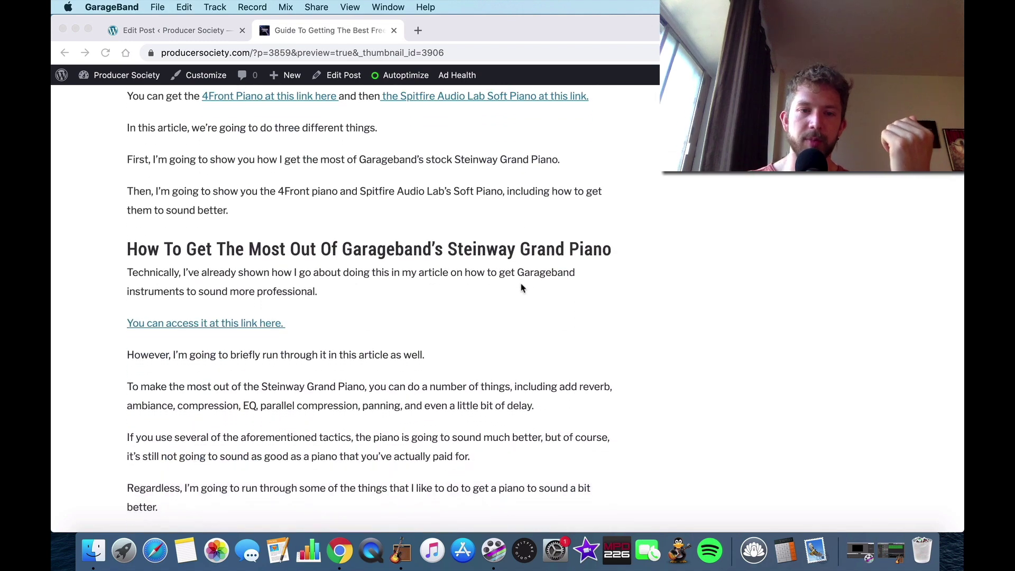
scroll(520, 288, "down", 1)
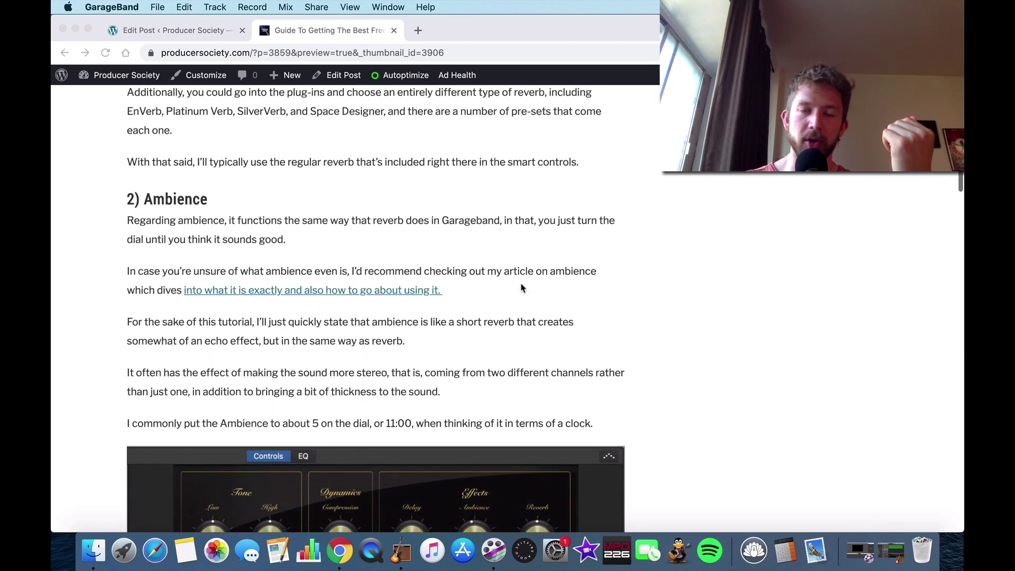
scroll(535, 214, "up", 20)
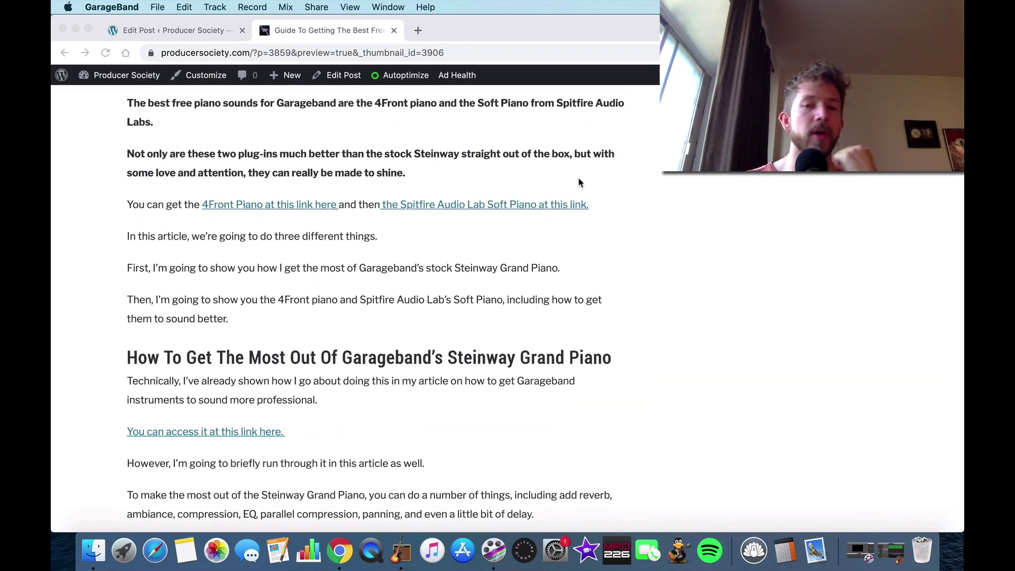
scroll(542, 228, "down", 12)
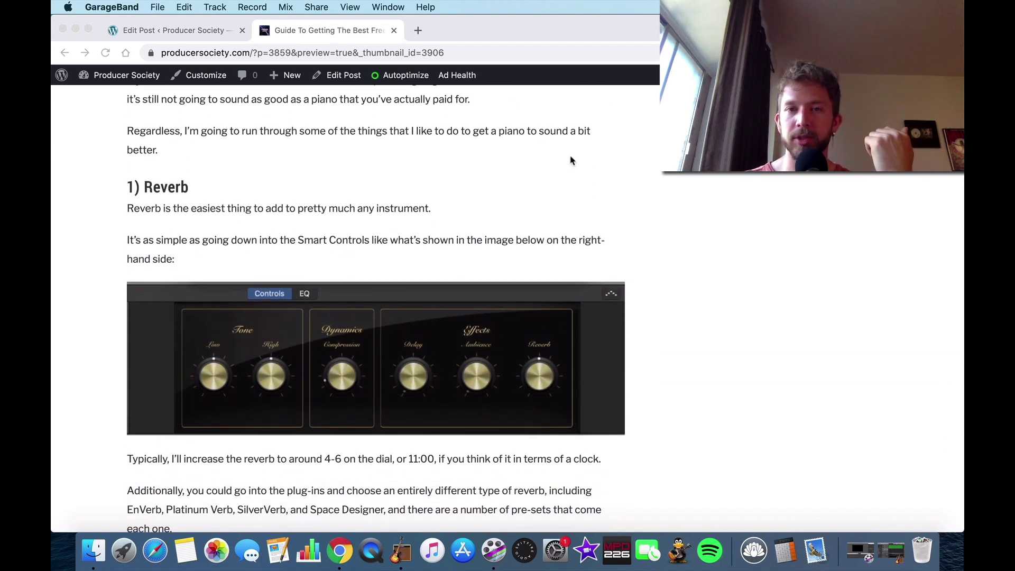
scroll(569, 159, "up", 15)
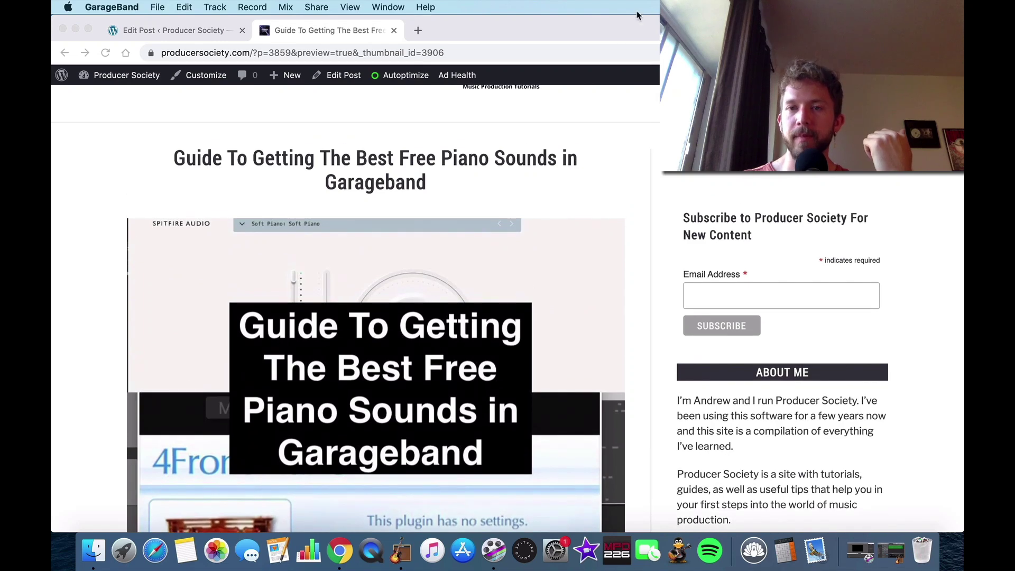